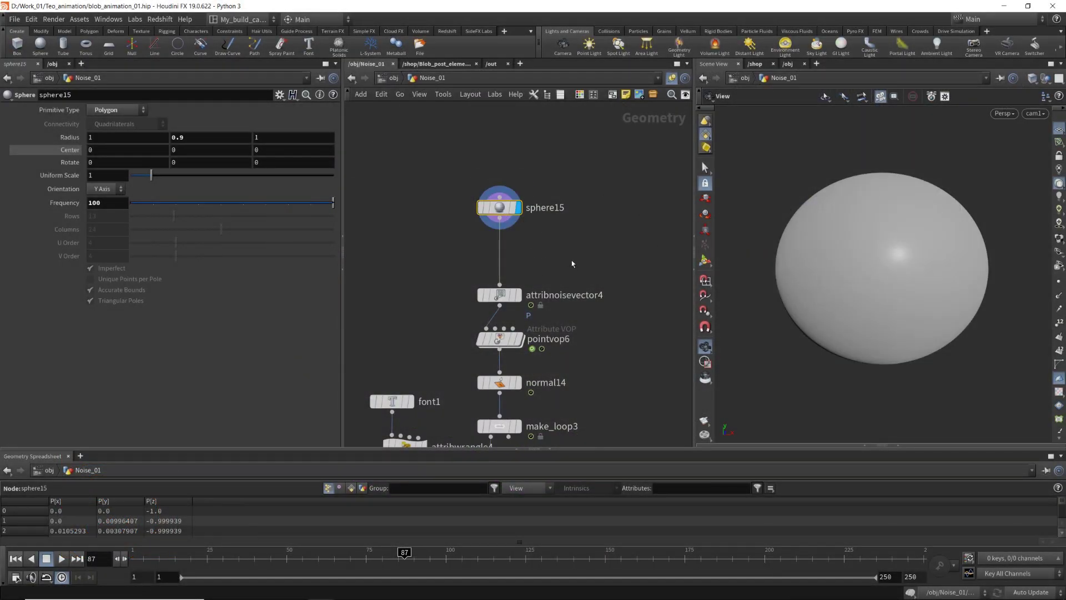
Switch the viewport shading to Smooth Wire Shaded and select the sphere's Frequency value for inspection
middle_drag(580, 273, 594, 255)
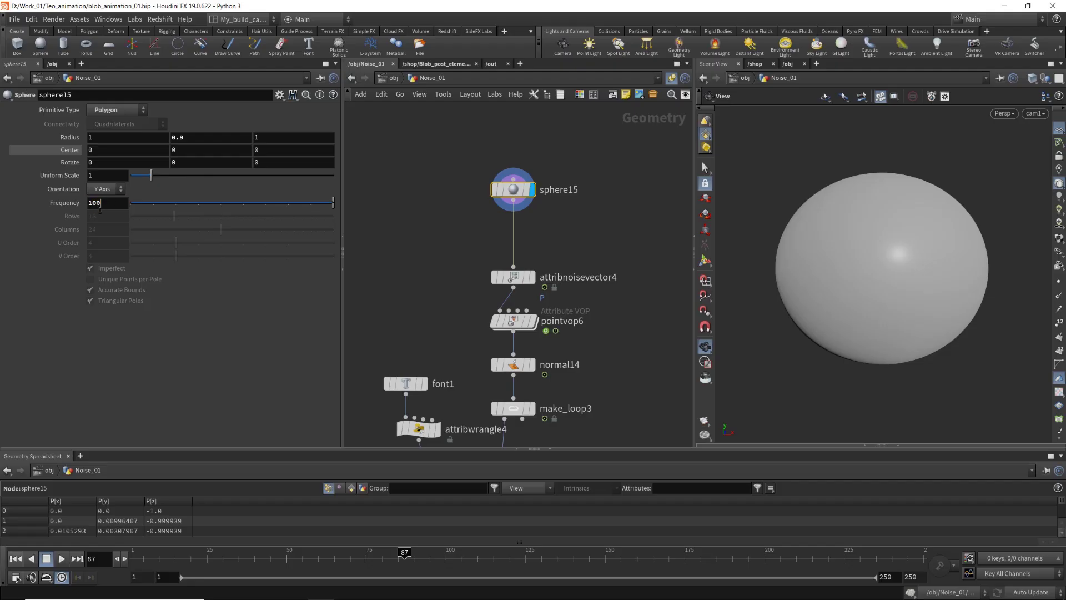
click(1032, 77)
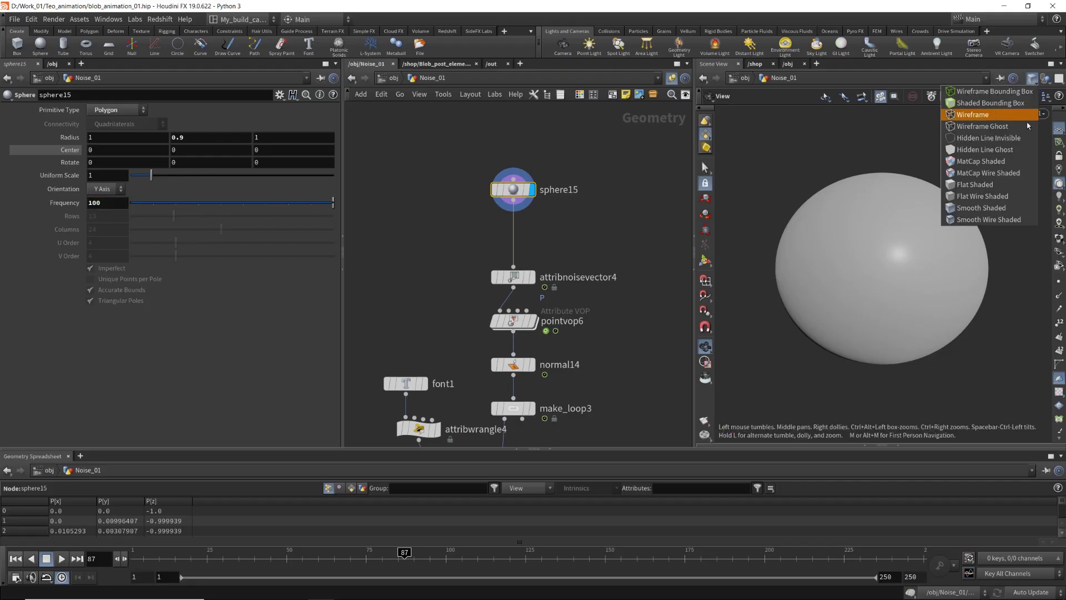
click(981, 219)
click(107, 203)
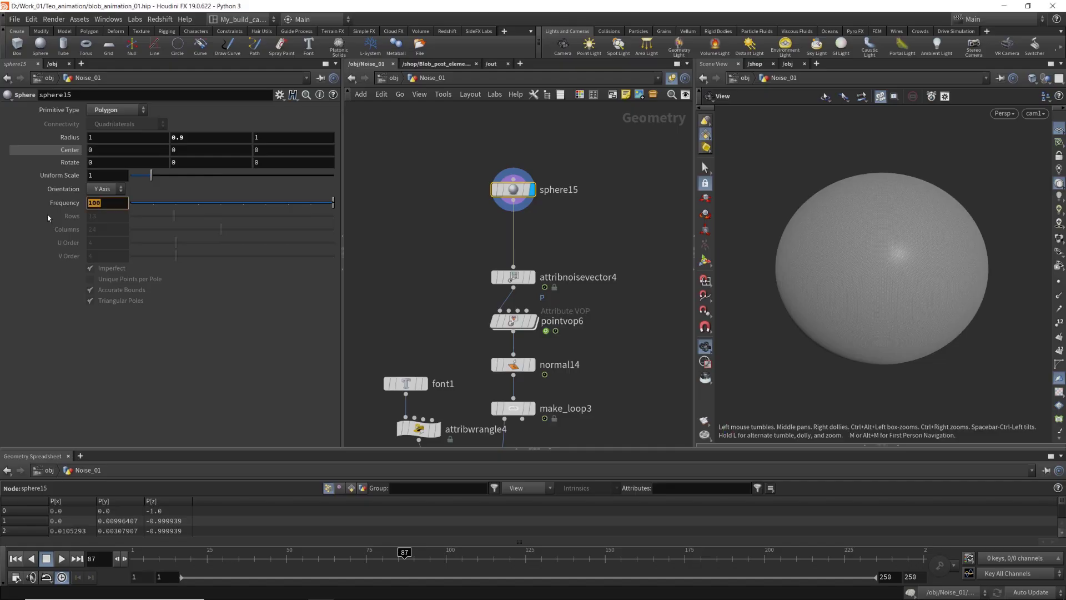
Display the result of the attribnoisevector4 node and set the timeline's end frame to 150
middle_drag(439, 277, 428, 244)
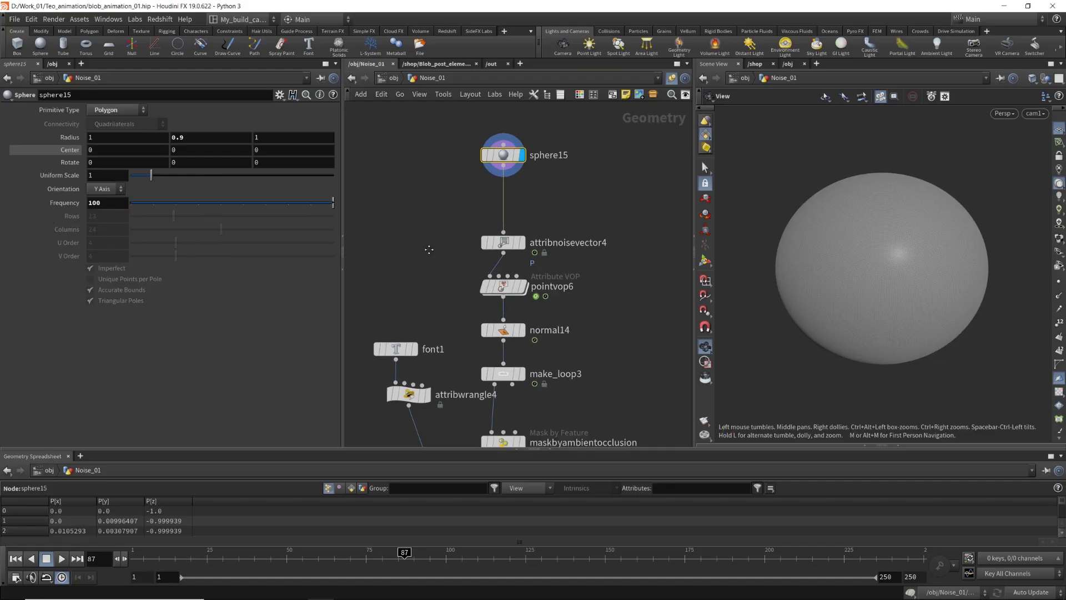
click(522, 248)
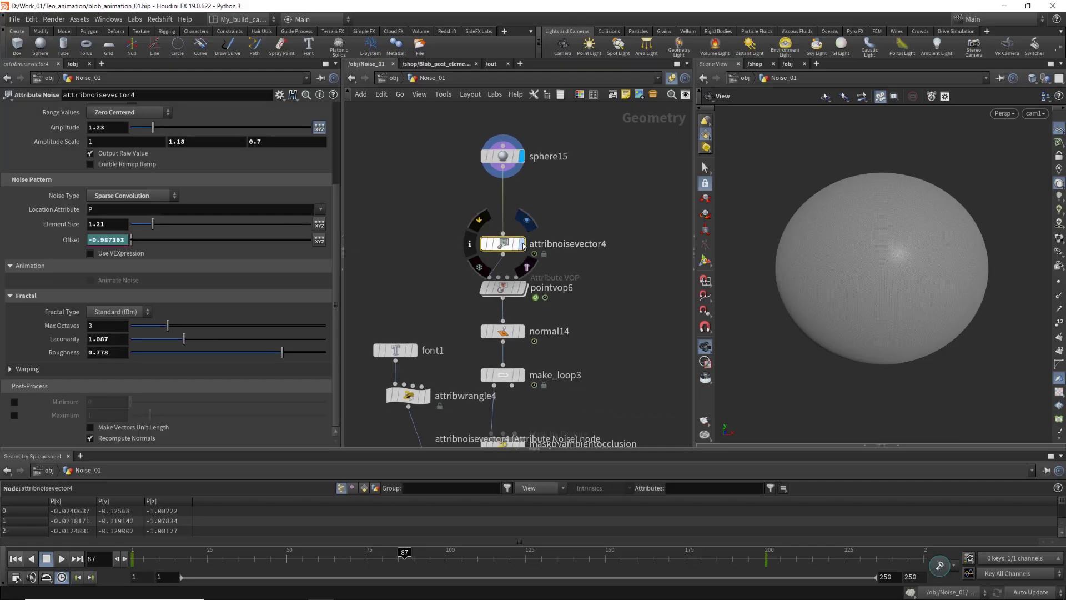
click(523, 244)
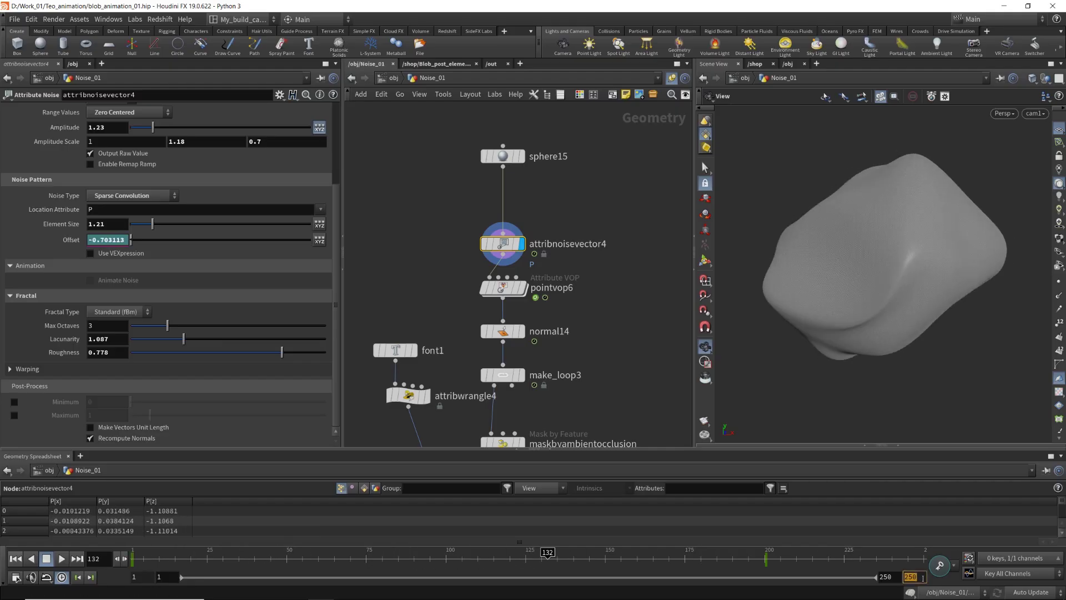
text(150)
key(Return)
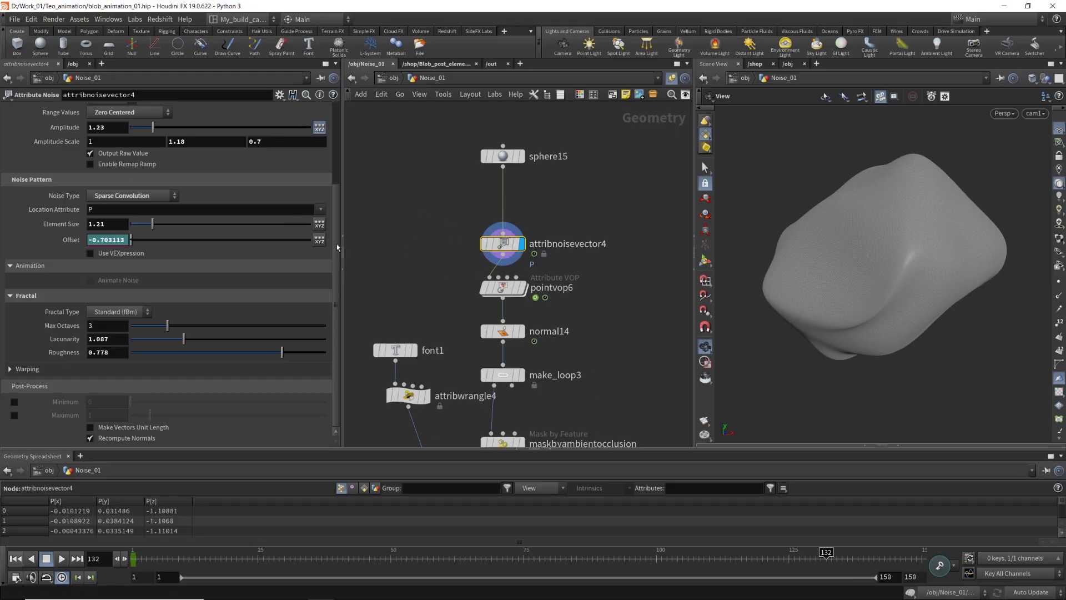
Set the attribute noise's Amplitude to 1.11 and its Element Size to 1.07
scroll(328, 233, up, 5)
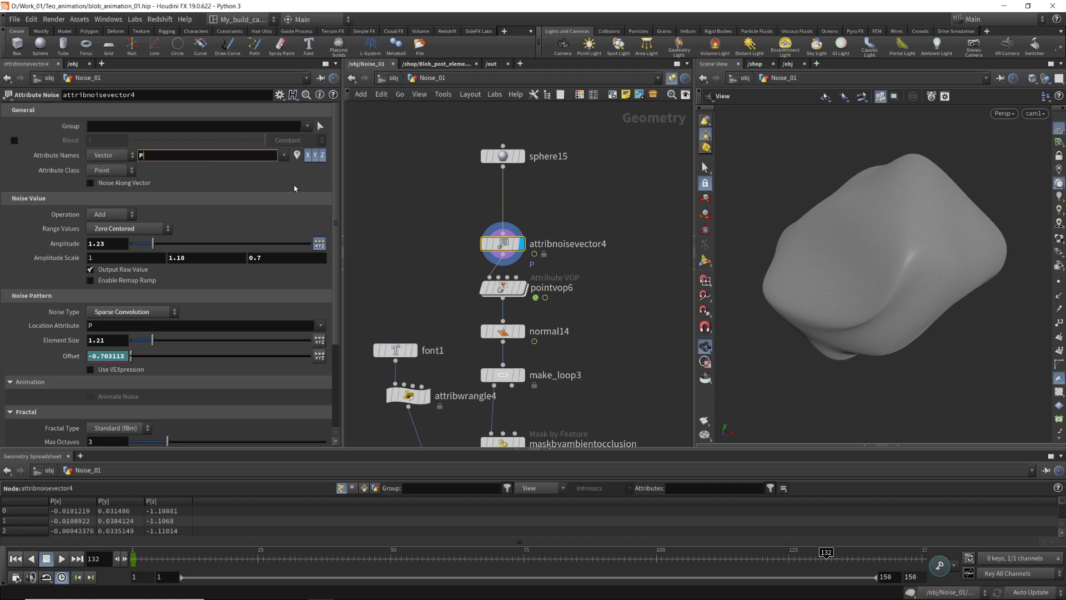
middle_drag(437, 283, 430, 268)
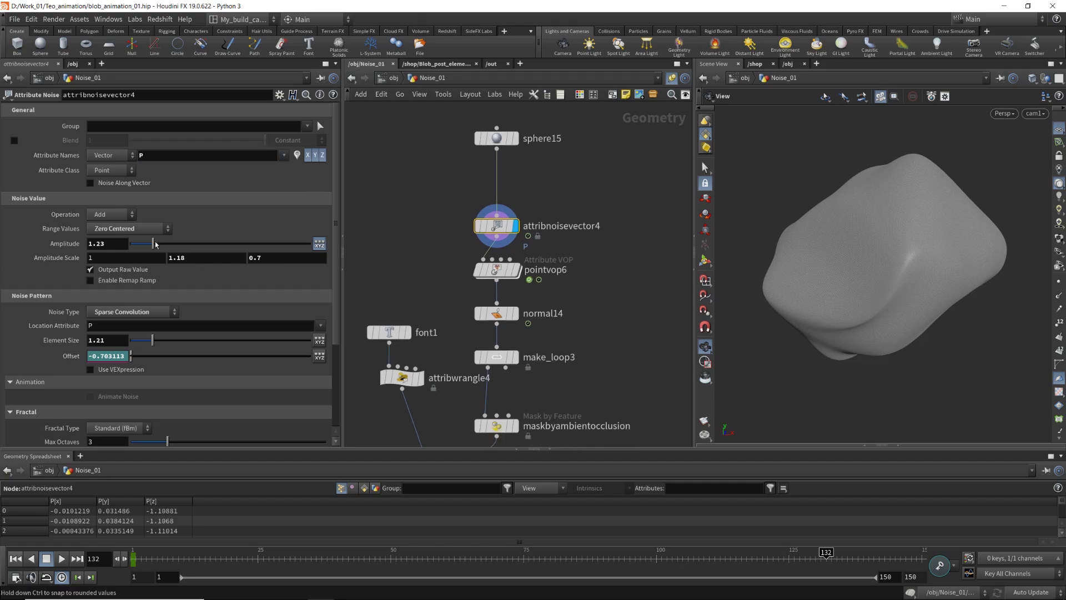
drag(154, 246, 151, 245)
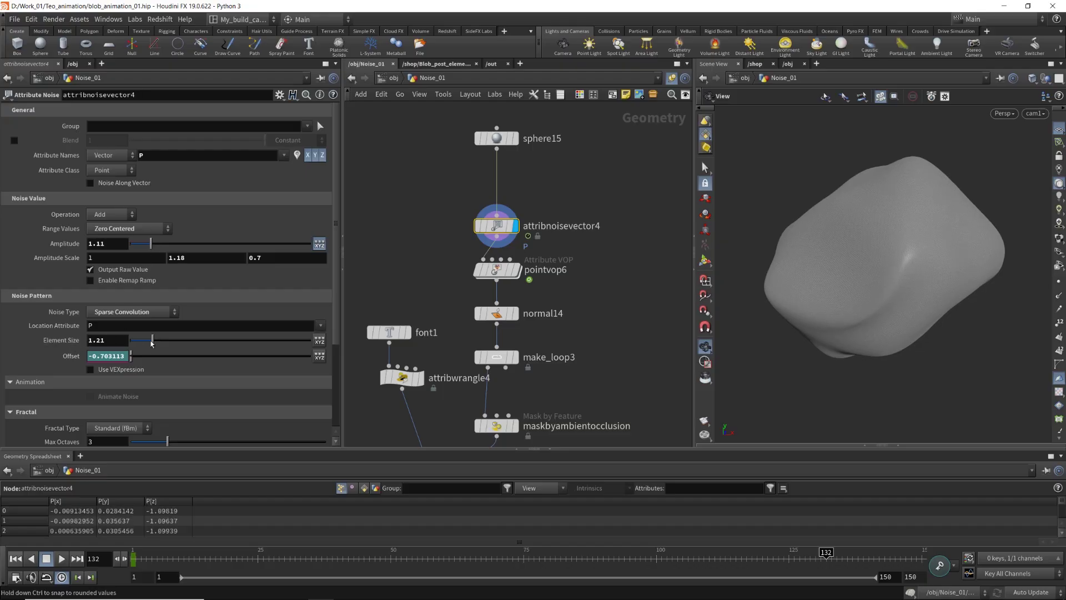
drag(152, 340, 151, 343)
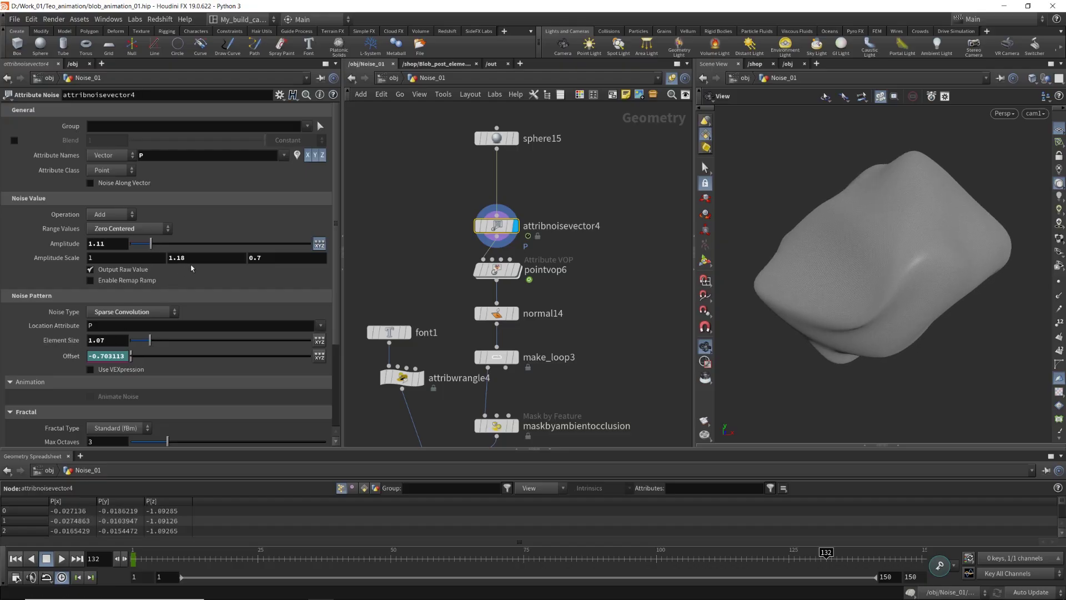
key(Tab)
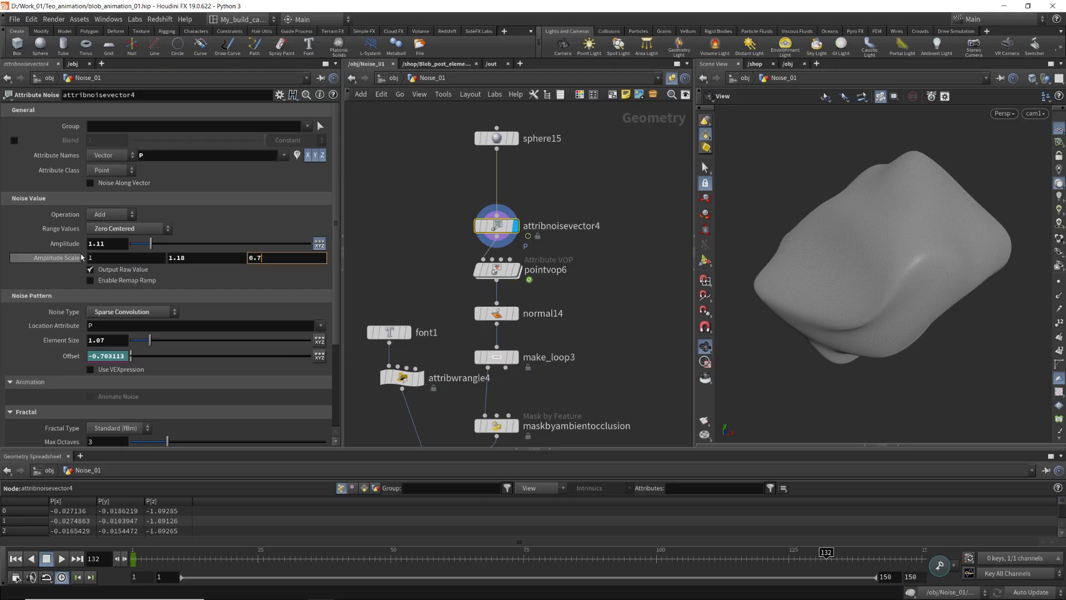
Flatten the noise's animated Offset curve by adjusting its keyframes in the Animation Editor, starting at about -1.042, and return to frame 1
shift+click(69, 360)
right_drag(410, 353, 371, 374)
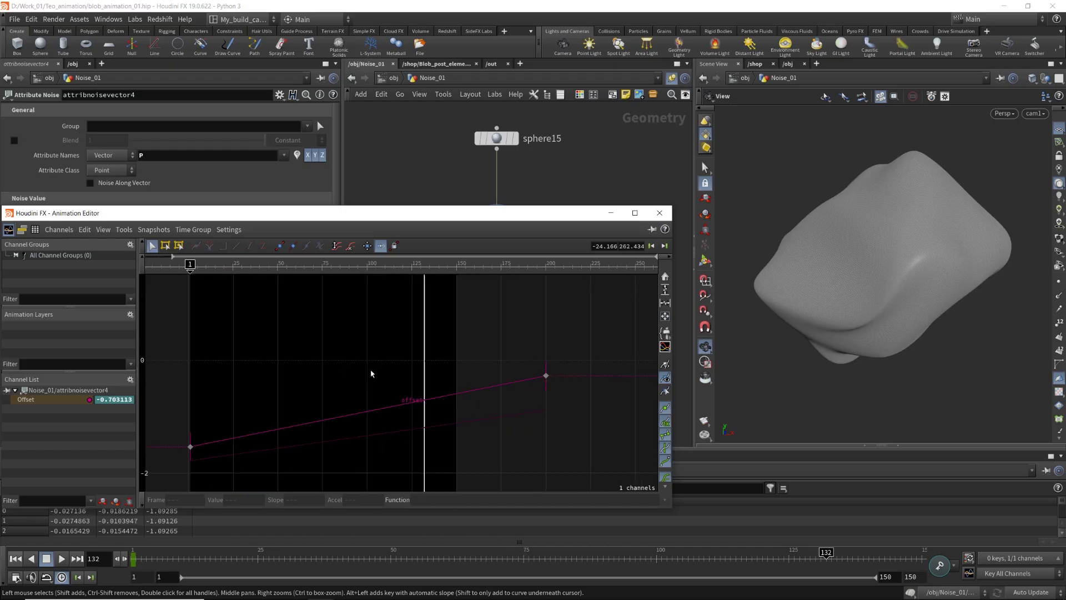
drag(609, 341, 156, 458)
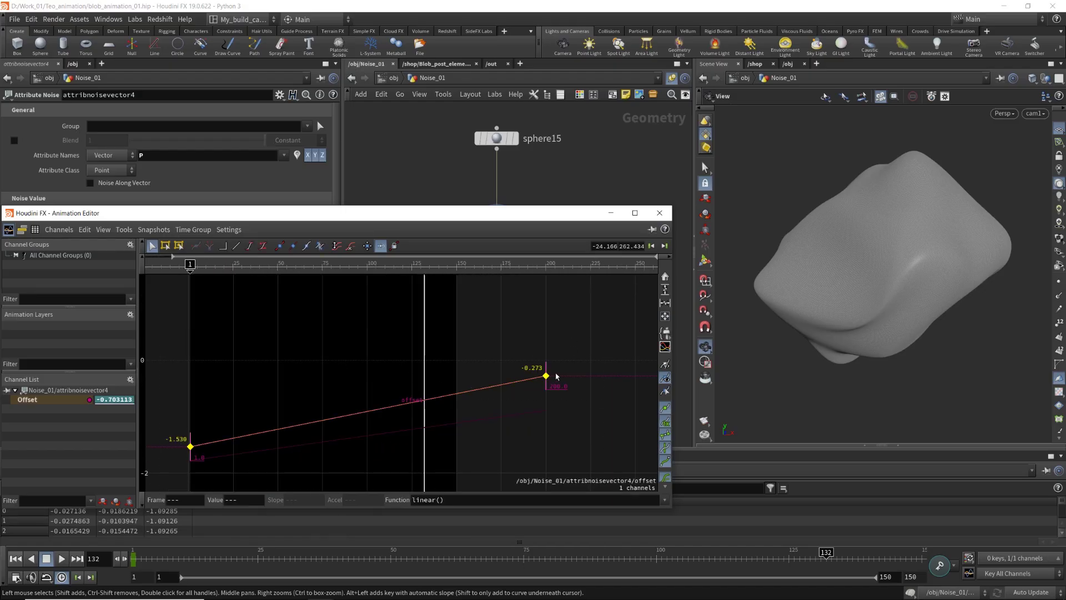
drag(546, 379, 539, 387)
click(659, 213)
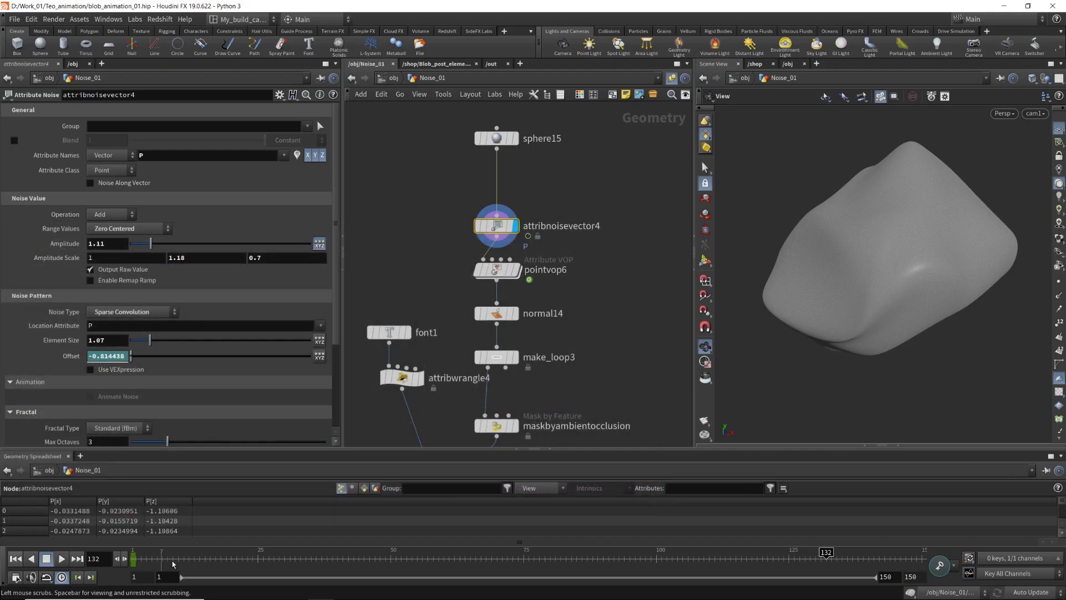
drag(136, 557, 100, 533)
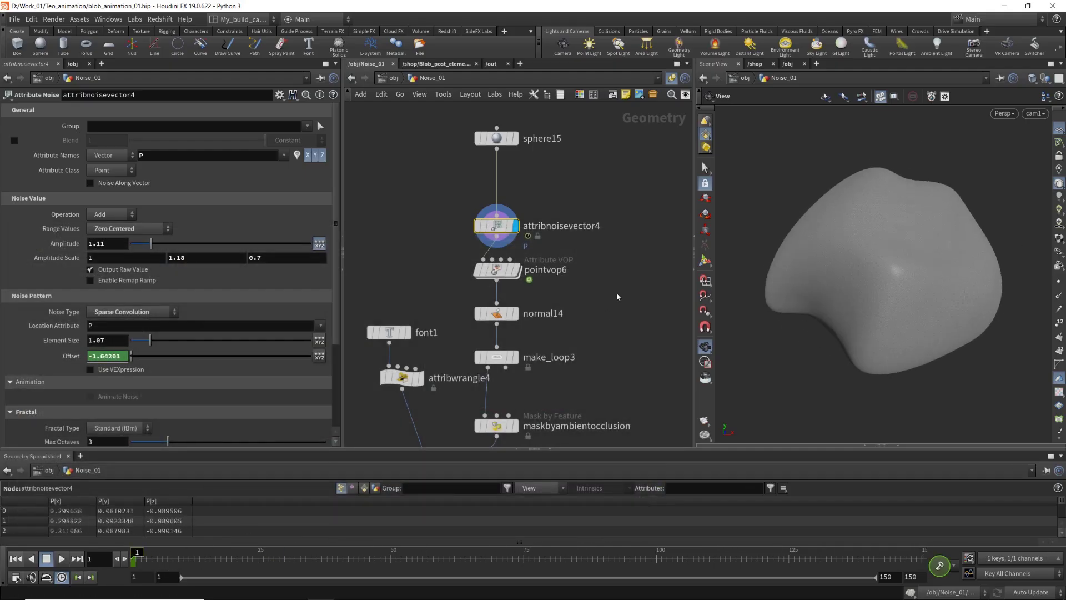
Display the result of the pointvop6 node and open its internal VEX network
middle_drag(561, 302, 619, 319)
scroll(589, 305, up, 3)
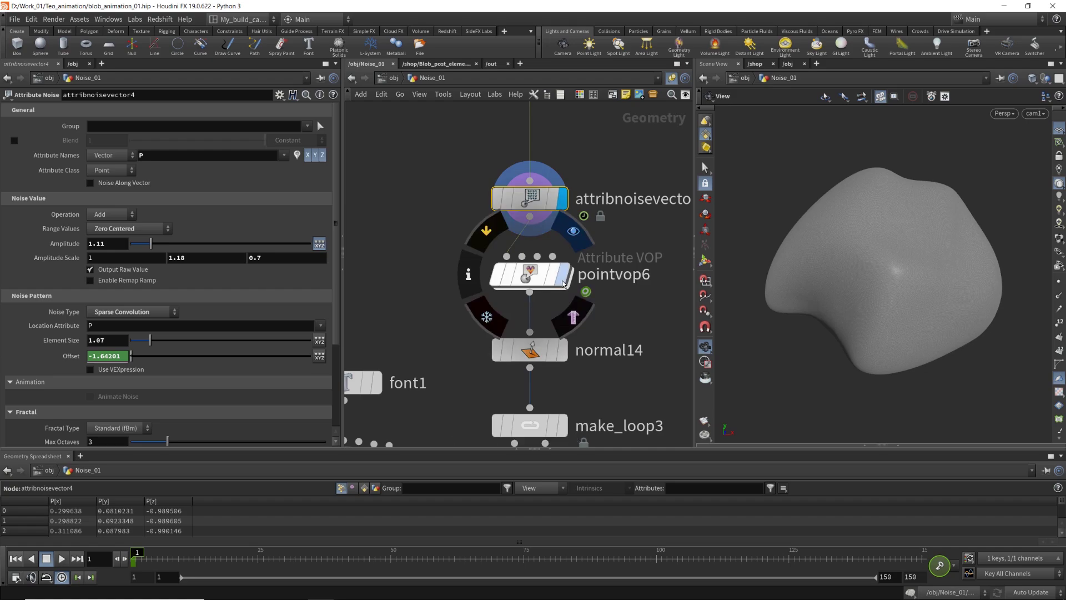
click(562, 274)
click(537, 279)
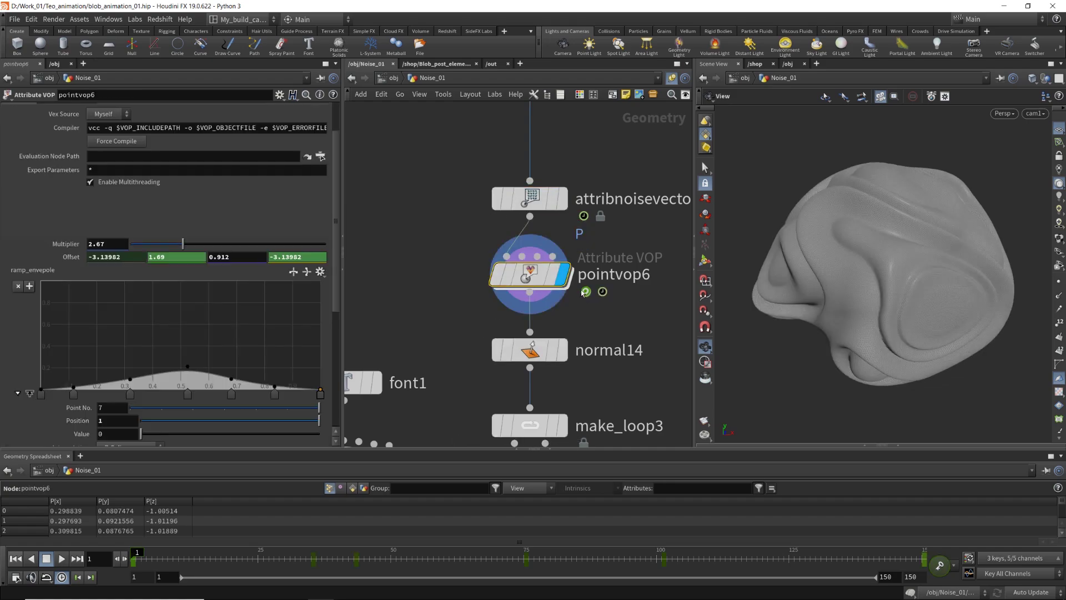
double_click(529, 276)
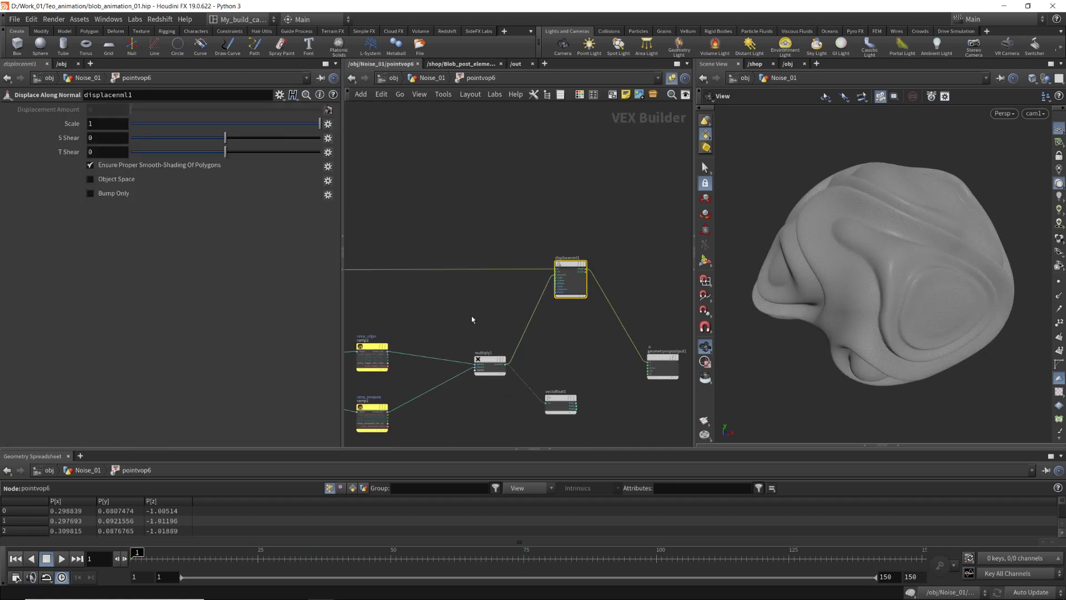
Examine the start of the displacement network and the settings of the anti-aliased noise node
middle_drag(633, 250, 693, 244)
middle_drag(409, 380, 523, 404)
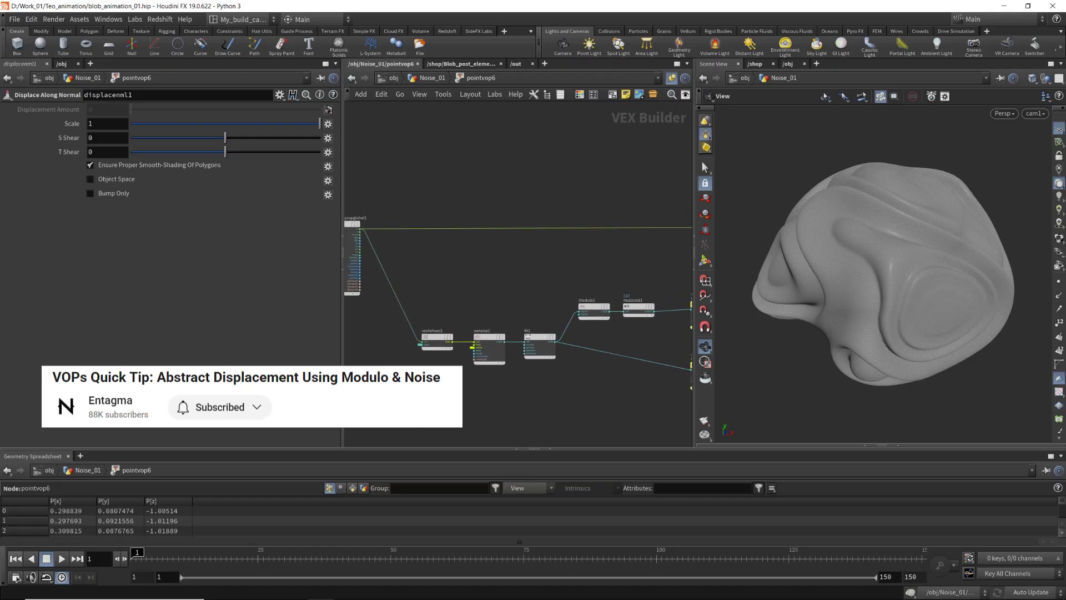
scroll(489, 344, up, 3)
click(508, 294)
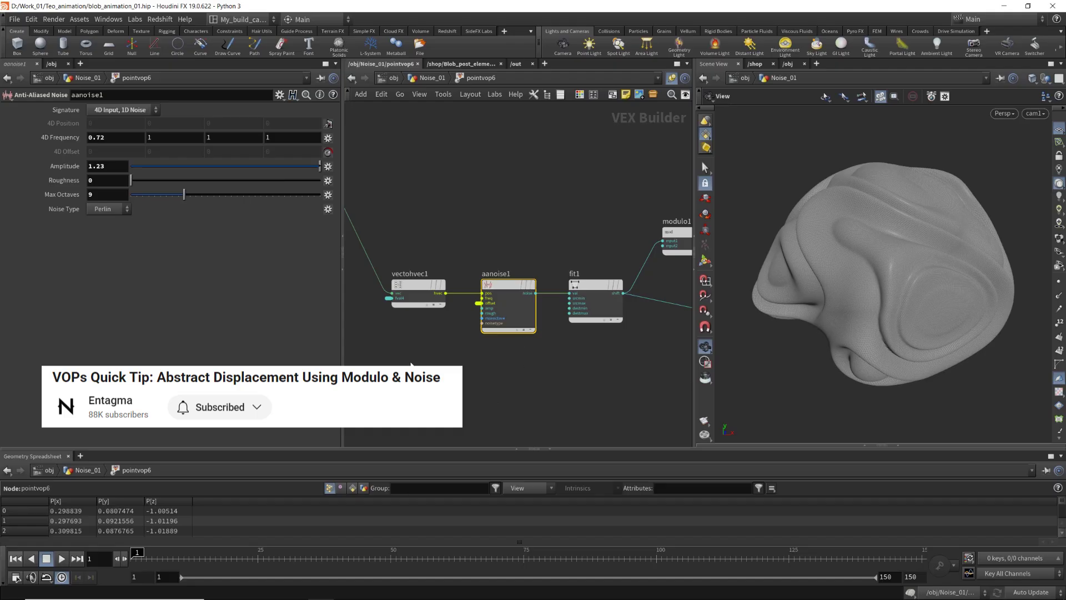
middle_drag(412, 363, 445, 391)
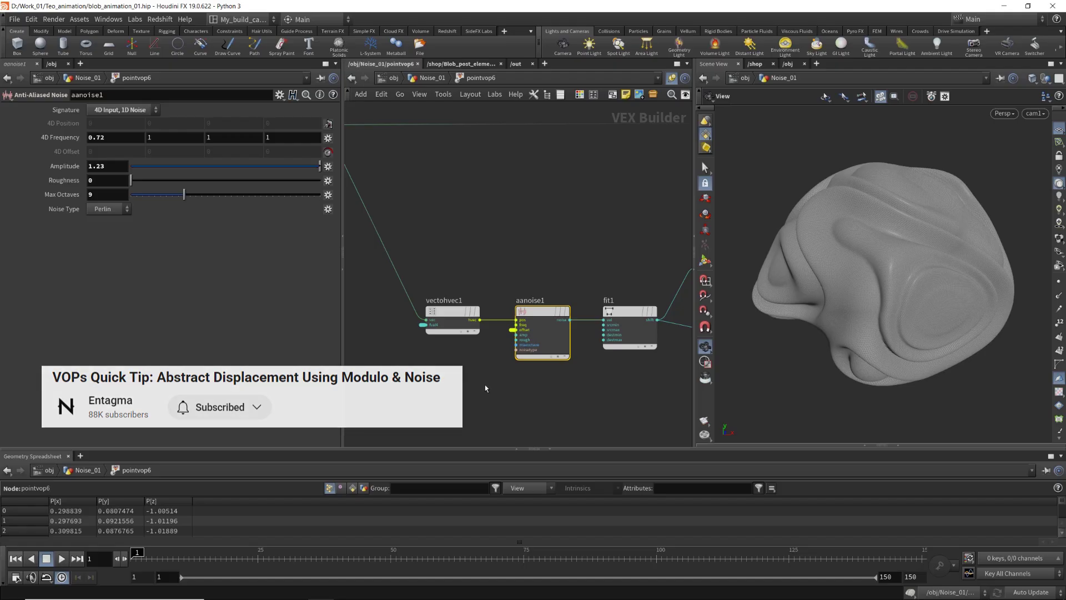
middle_drag(458, 379, 542, 396)
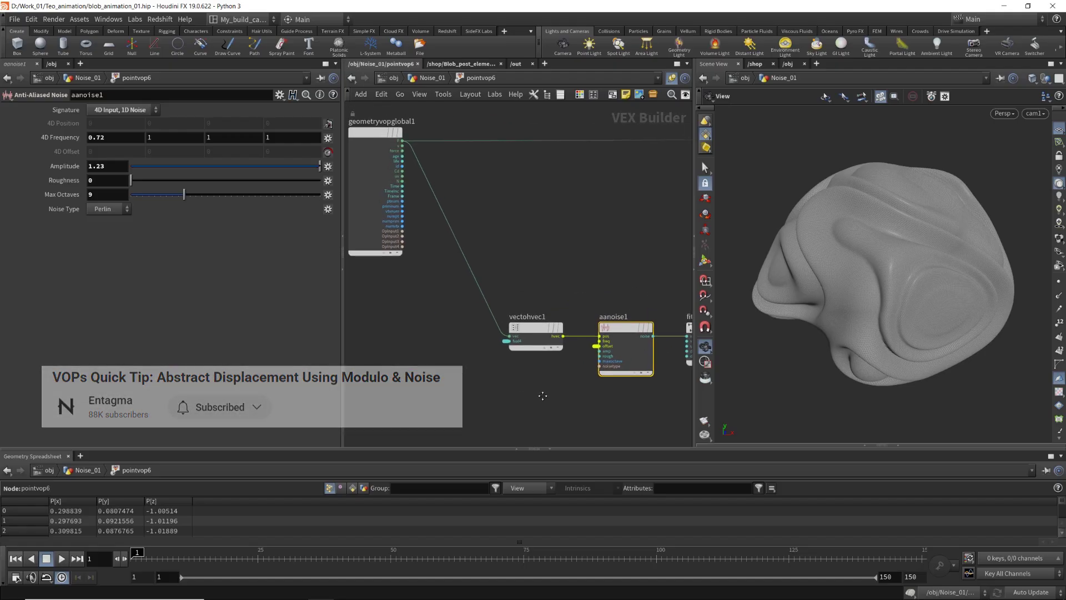
Examine the vectohvec1 node's inputs and its connection to the noise, and follow the network on to the ramps and displacement
click(526, 330)
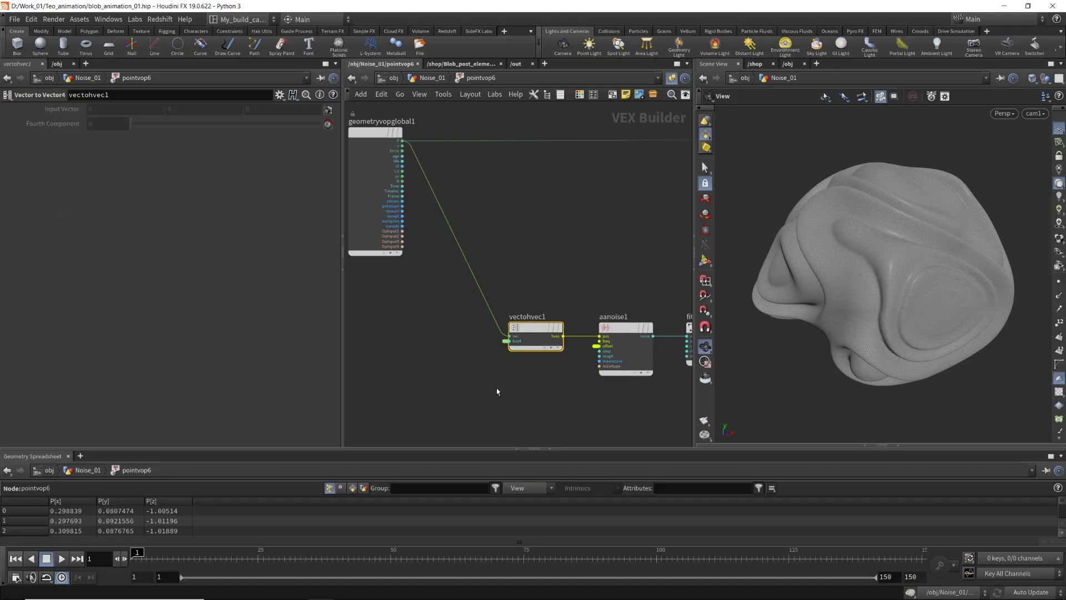
scroll(499, 365, up, 3)
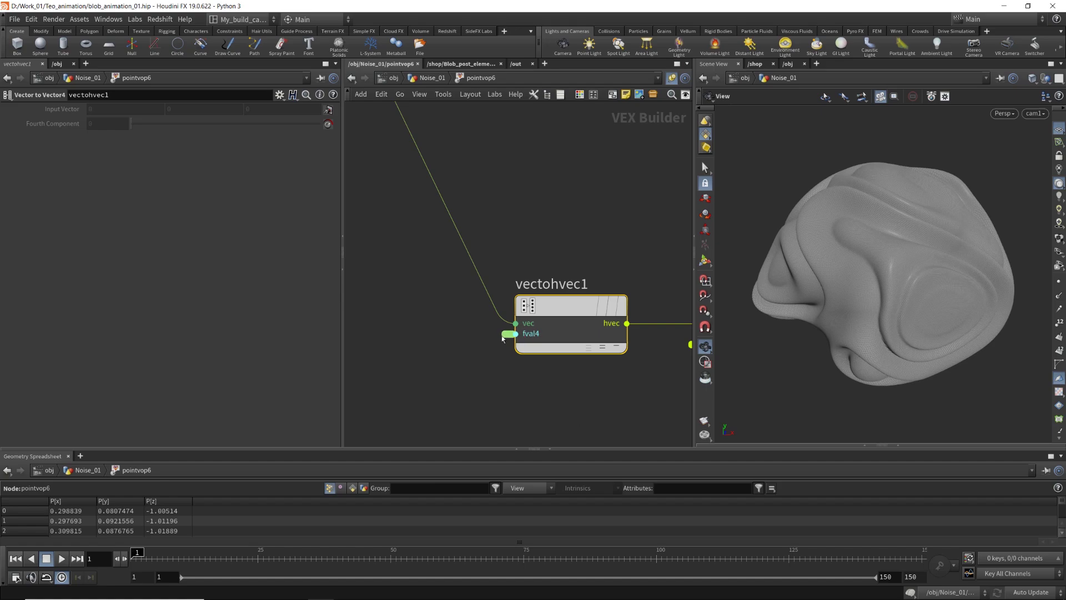
scroll(507, 341, down, 3)
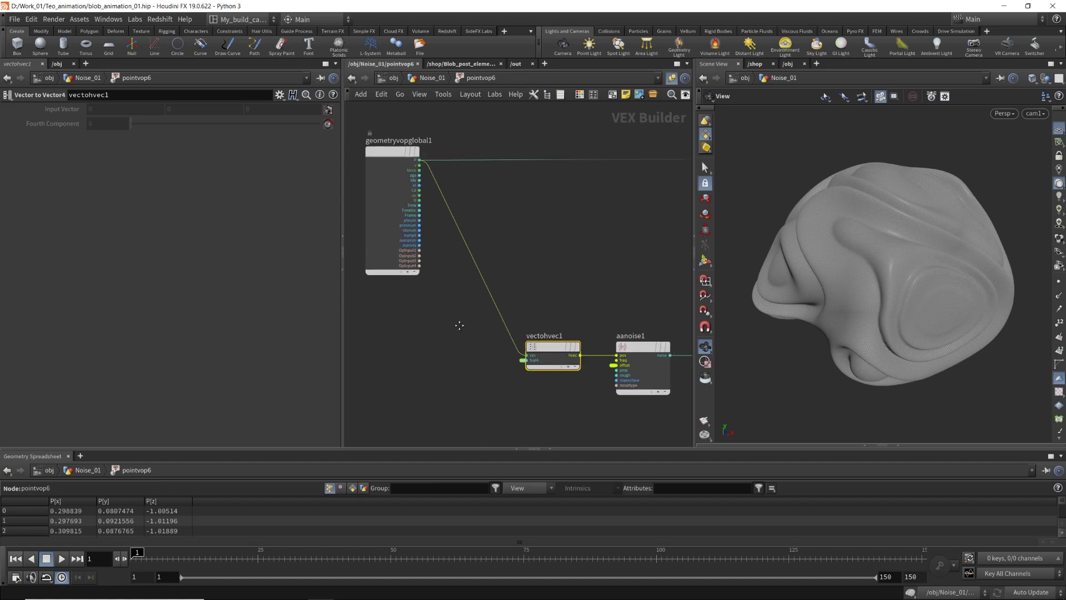
drag(419, 205, 454, 316)
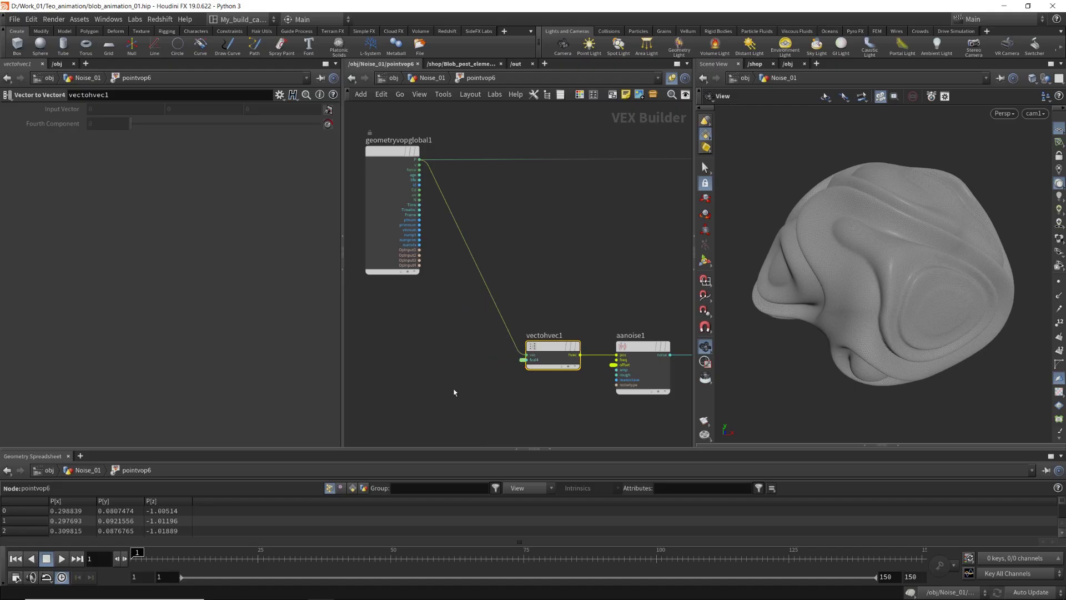
scroll(522, 372, up, 3)
scroll(501, 262, down, 4)
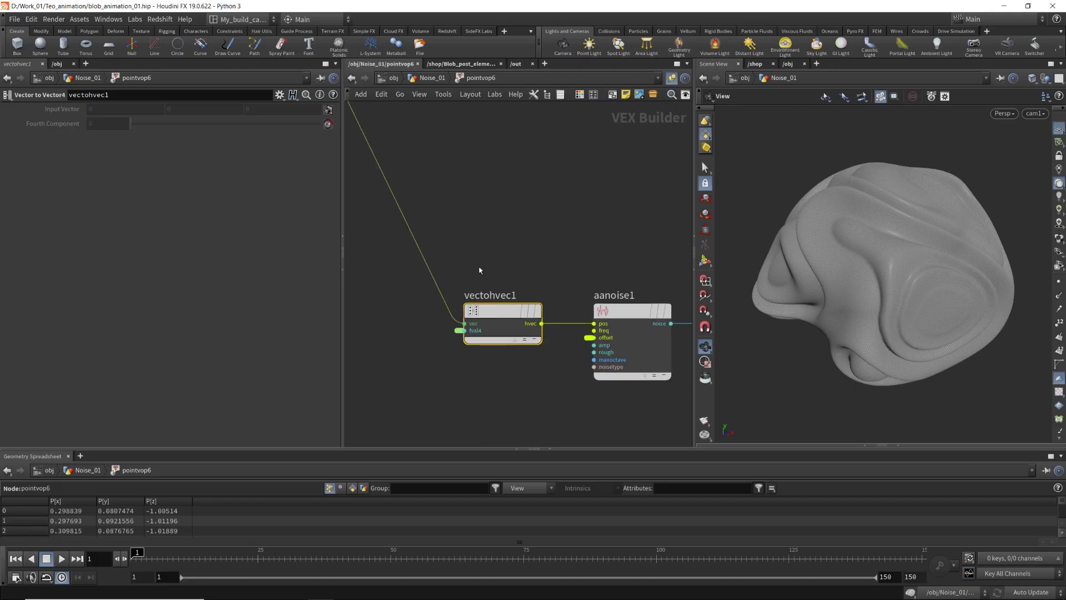
middle_drag(620, 376, 428, 349)
scroll(462, 353, down, 3)
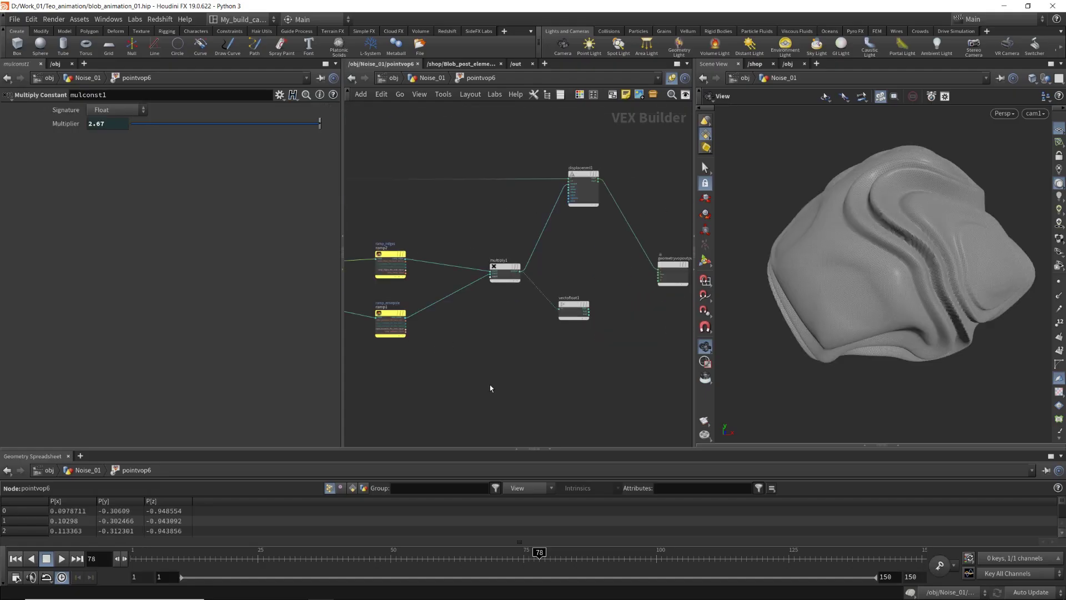
Back in Noise_01, reshape pointvop6's ridges ramp and raise the envelope ramp's central point to about 0.319 at position 0.504
key(u)
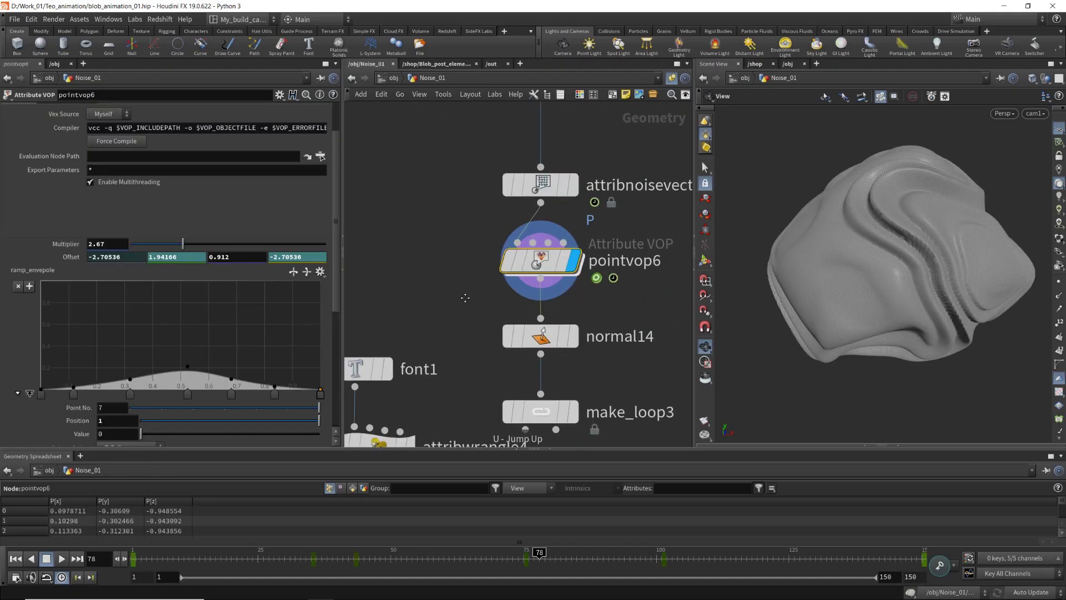
drag(335, 208, 338, 333)
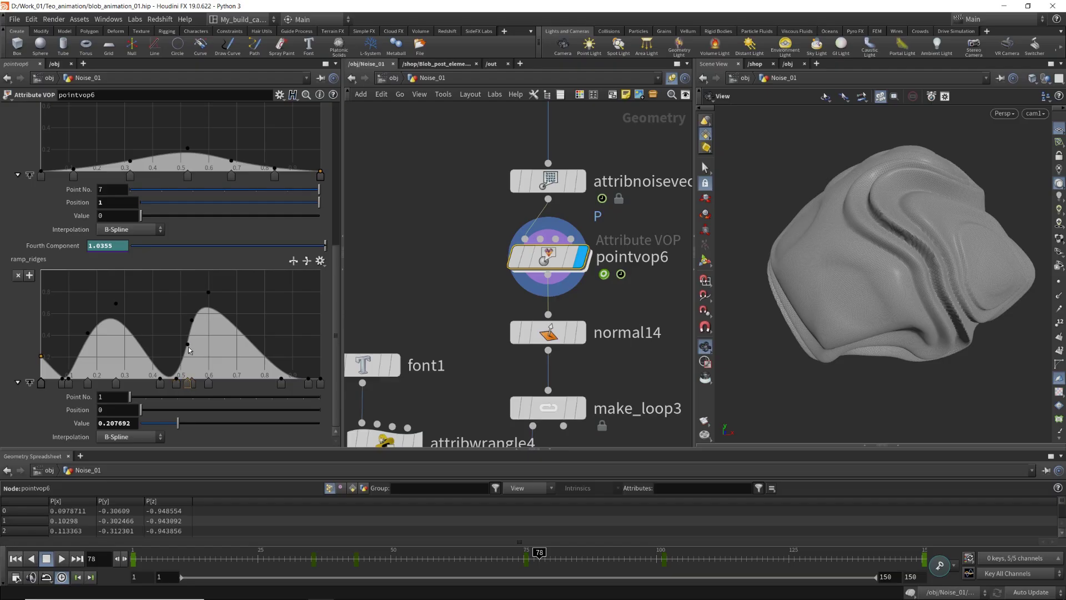
drag(160, 381, 194, 384)
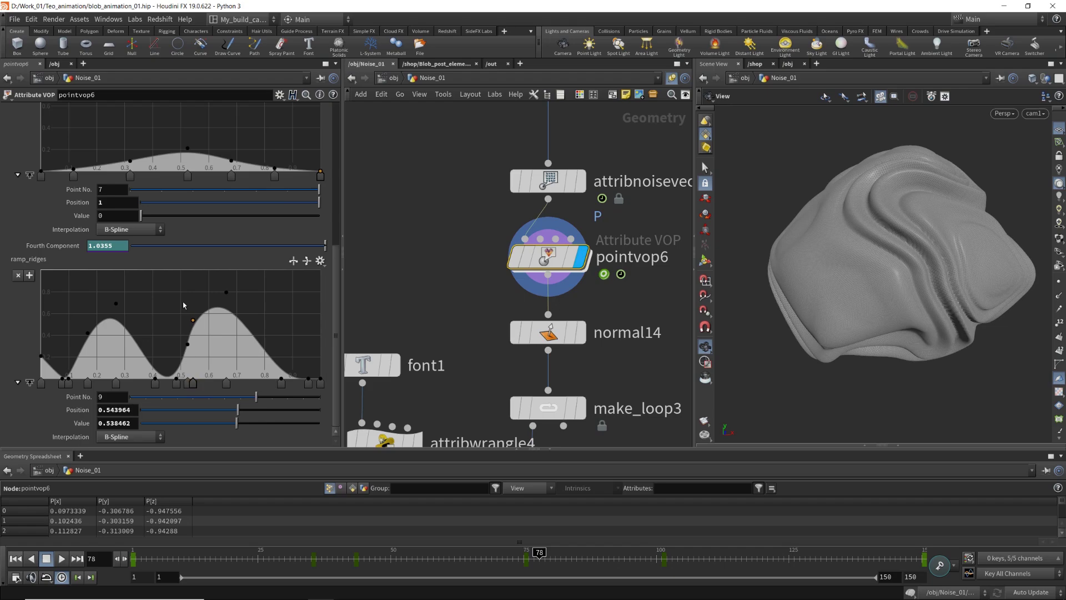
mouse_move(187, 147)
mouse_down()
mouse_move(182, 127)
mouse_move(181, 136)
mouse_up()
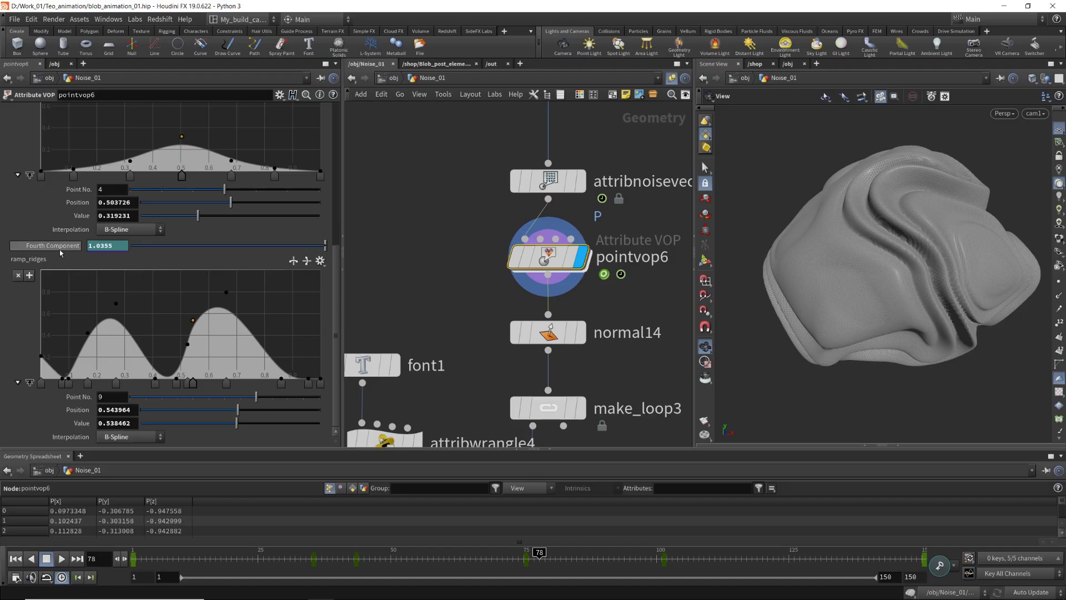
Look inside pointvop6's VEX network at the vectohvec1 node's fval4 input, and return to Noise_01
double_click(549, 263)
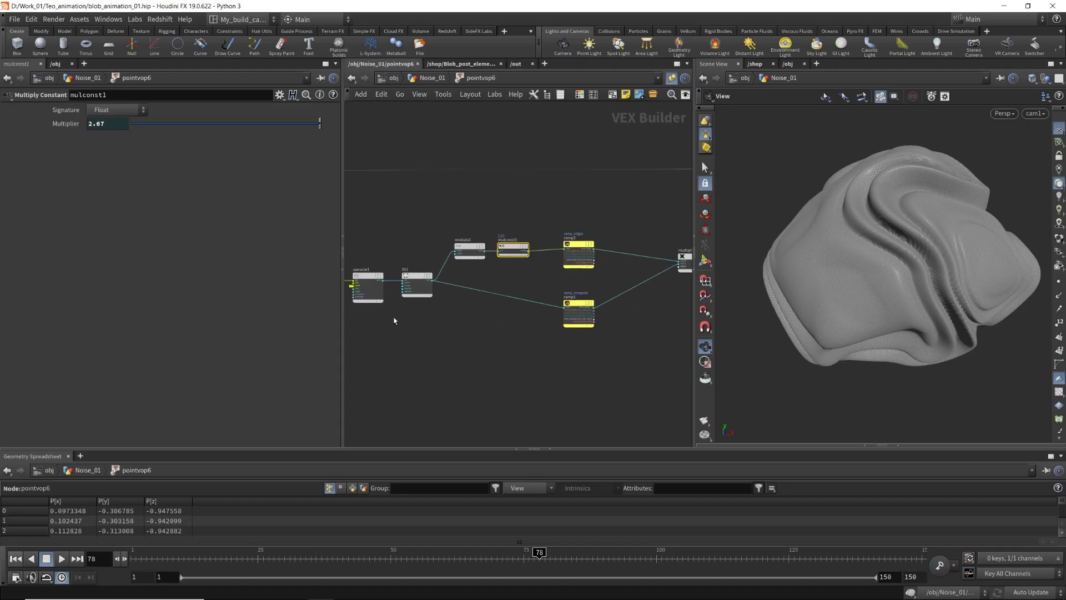
scroll(506, 291, up, 4)
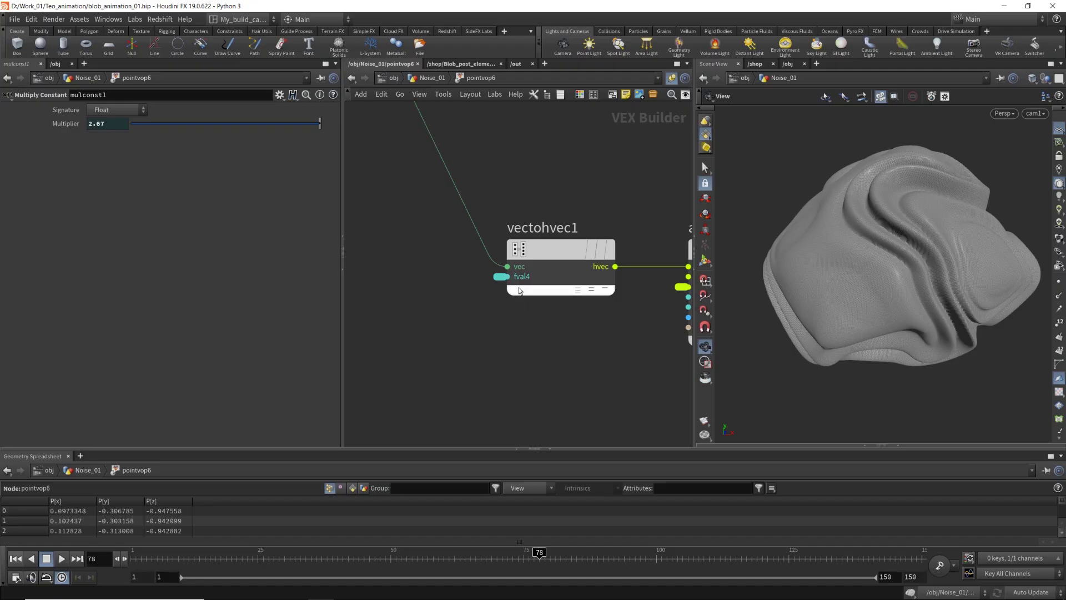
key(u)
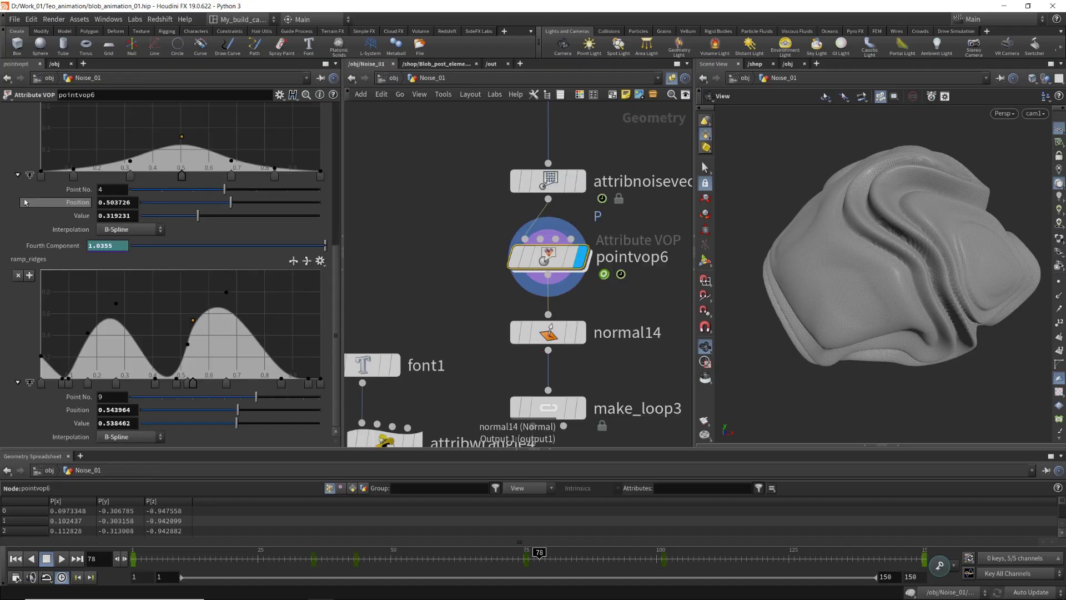
Examine the animation curve of pointvop6's Fourth Component and move the playhead to frame 87
shift+click(61, 247)
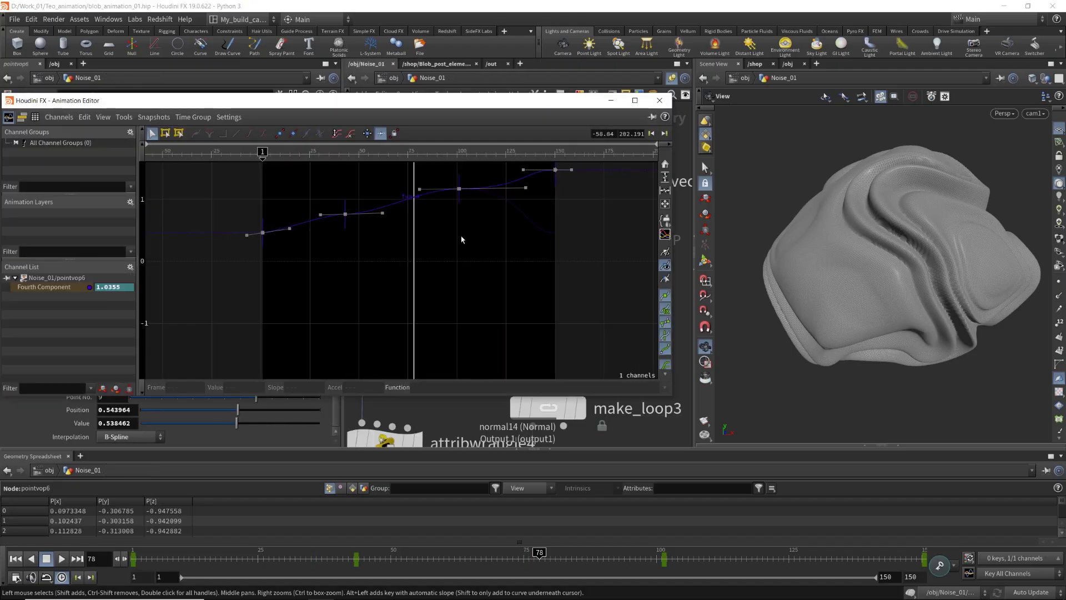
mouse_move(395, 200)
mouse_down()
mouse_move(297, 200)
mouse_move(413, 203)
mouse_up()
click(659, 100)
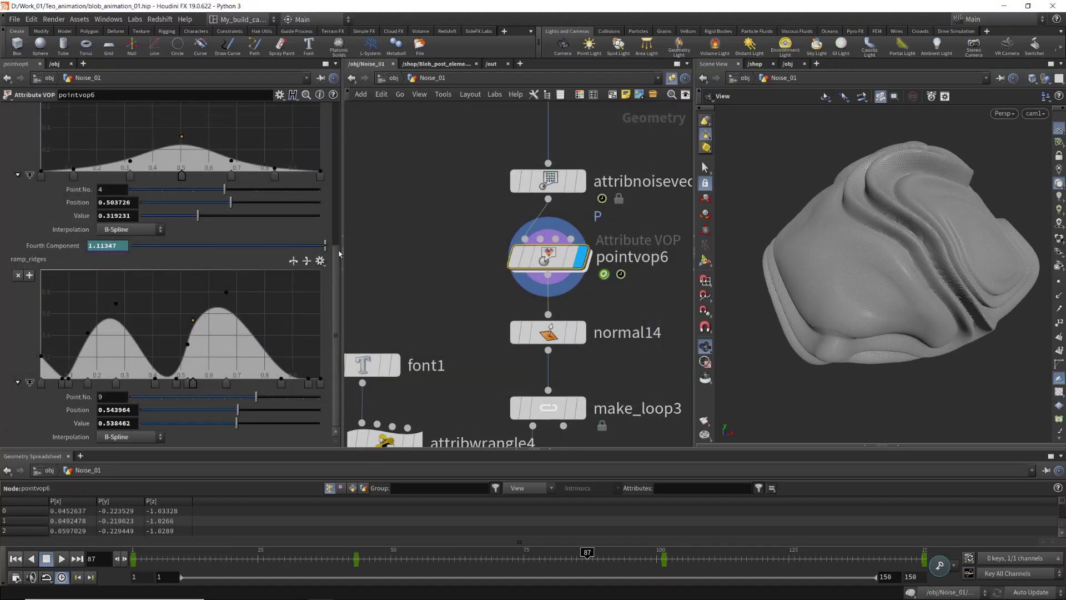
Open the animation curves of pointvop6's Offset parameter and raise the Offset 1 key at frame 75 to about 2.31
scroll(340, 254, up, 5)
shift+click(56, 205)
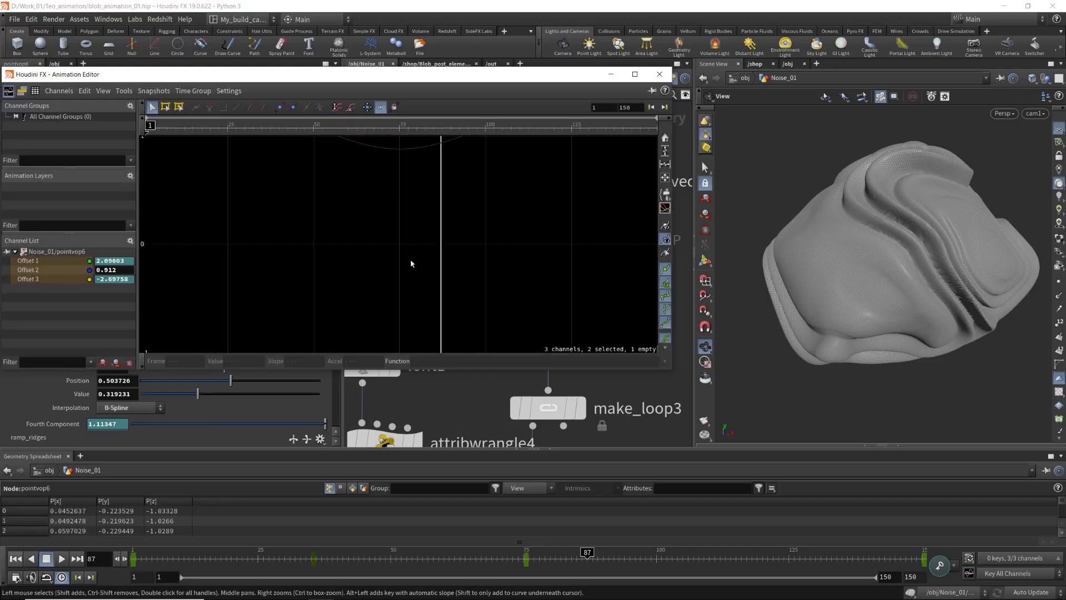
scroll(412, 264, down, 4)
middle_drag(383, 256, 367, 321)
scroll(368, 311, down, 1)
scroll(385, 261, down, 1)
middle_drag(467, 230, 467, 252)
scroll(422, 246, up, 1)
scroll(457, 255, down, 2)
scroll(390, 249, up, 3)
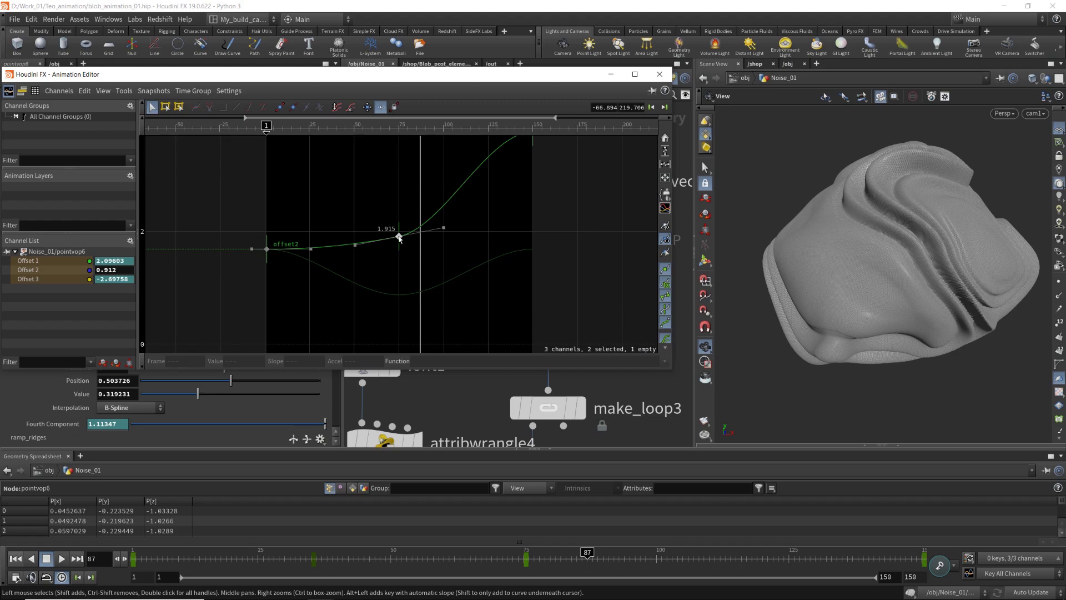
drag(399, 237, 399, 215)
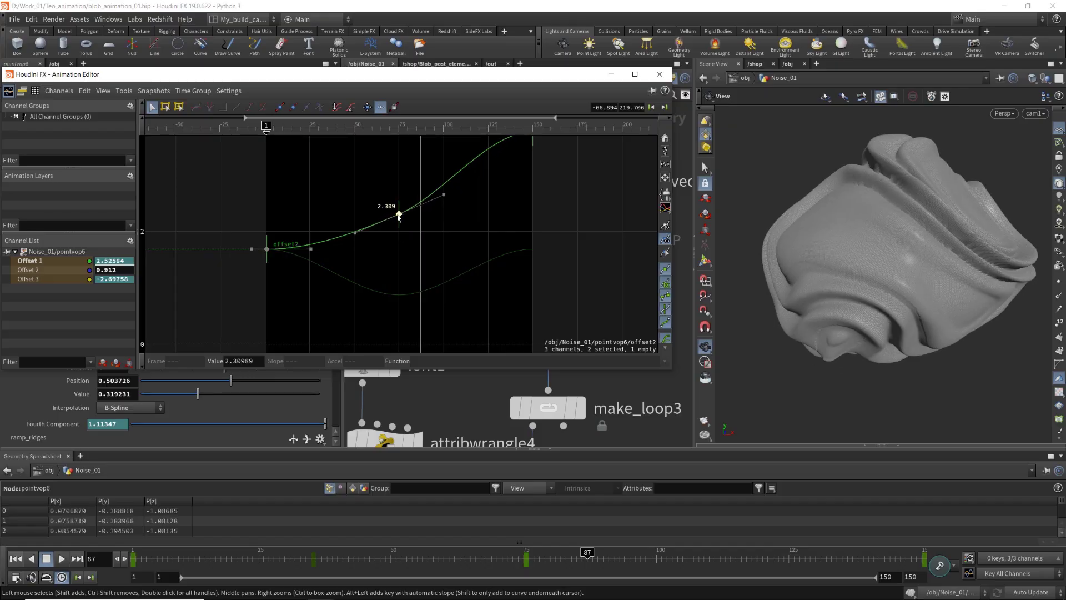
Set the Offset 3 curve's key near frame 35 to about -2.925 and its key at frame 75 to about -2.549
middle_drag(535, 307, 489, 133)
middle_drag(354, 307, 367, 199)
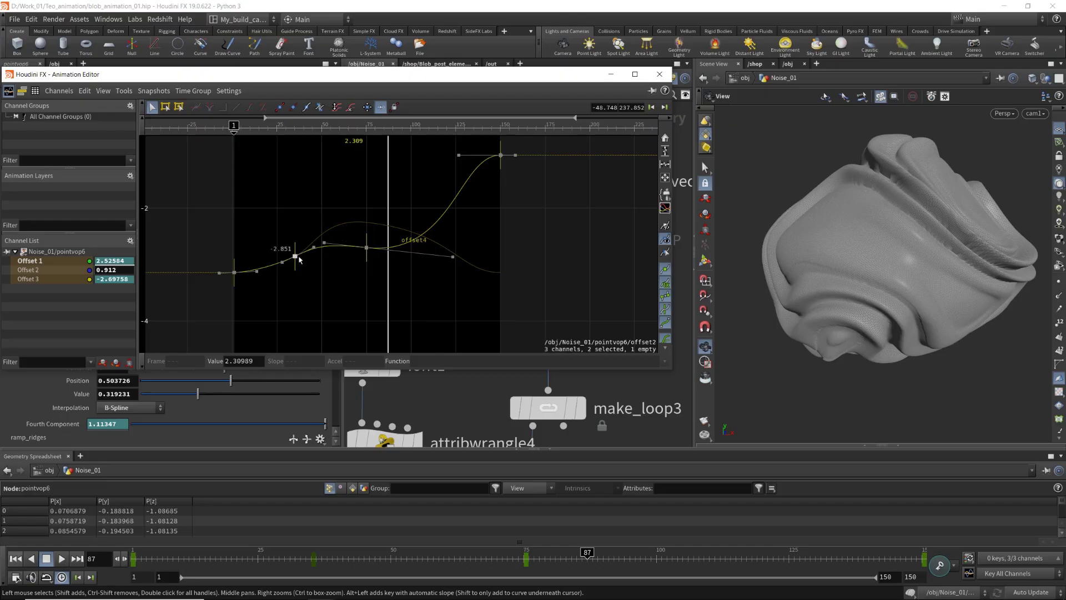
drag(298, 259, 295, 263)
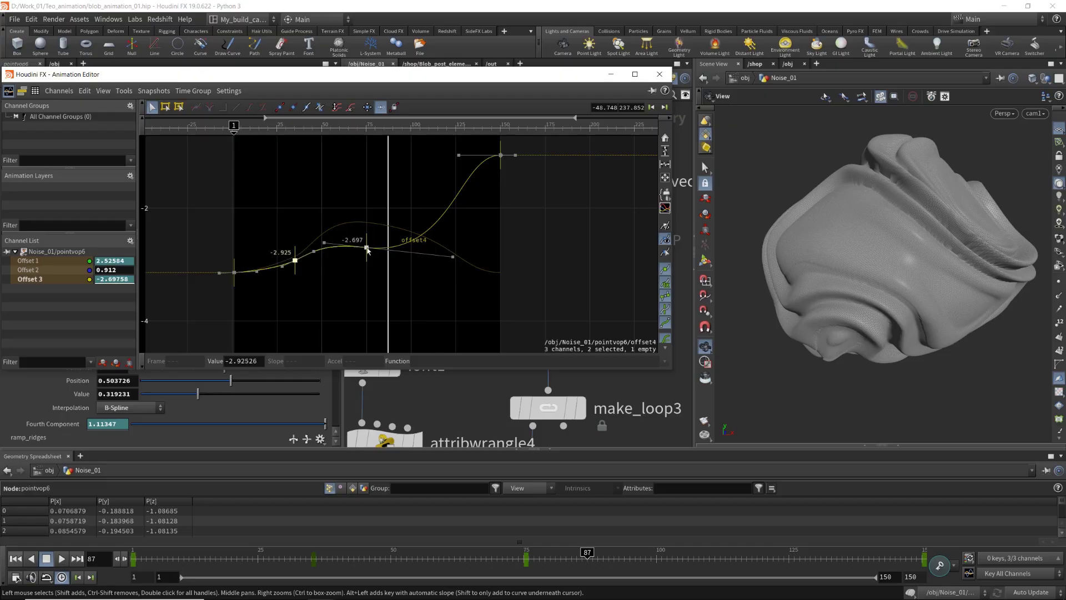
drag(367, 251, 367, 242)
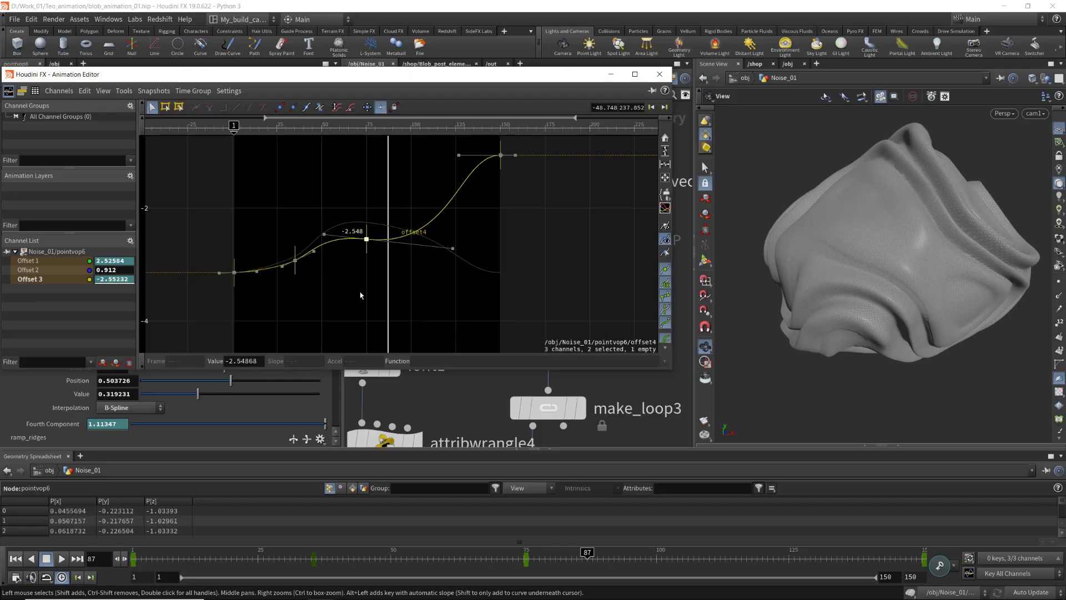
middle_drag(309, 188, 353, 214)
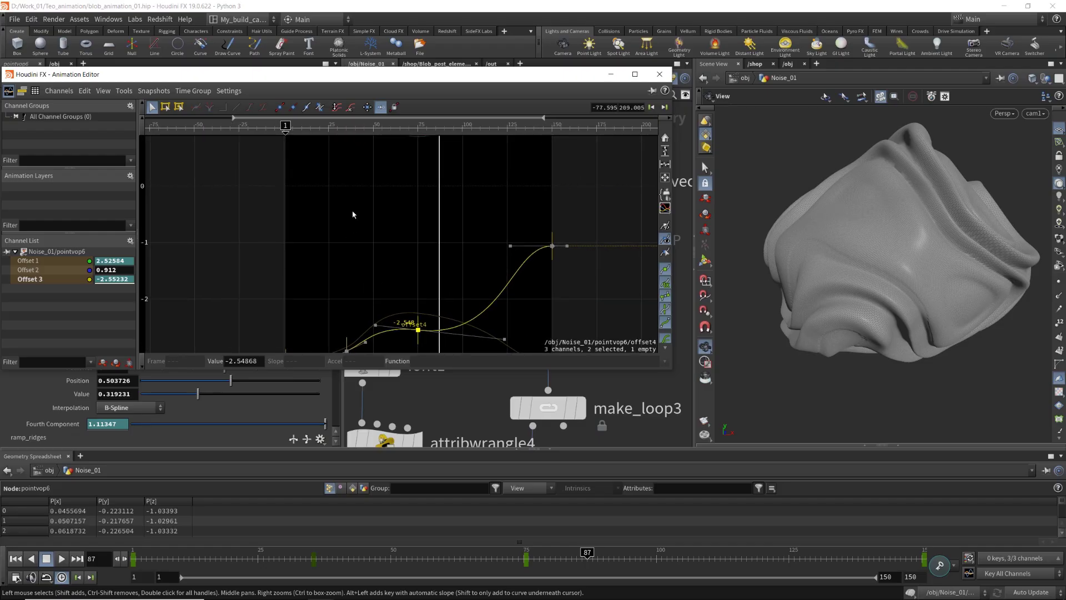
click(658, 74)
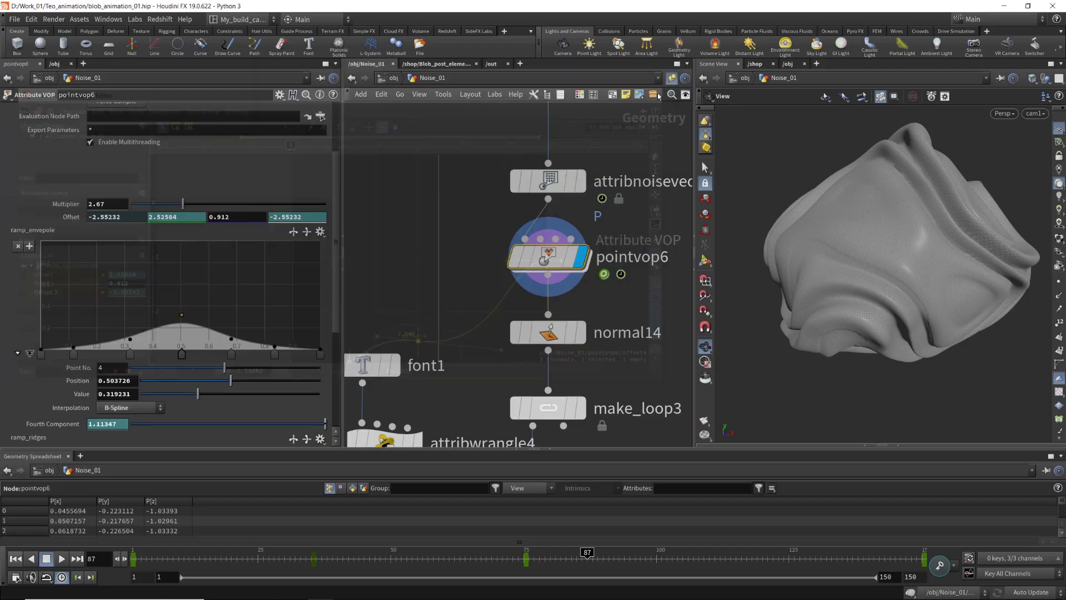
Display the result of the normal14 node and set its cusp angle to 56.7
middle_drag(464, 347, 464, 286)
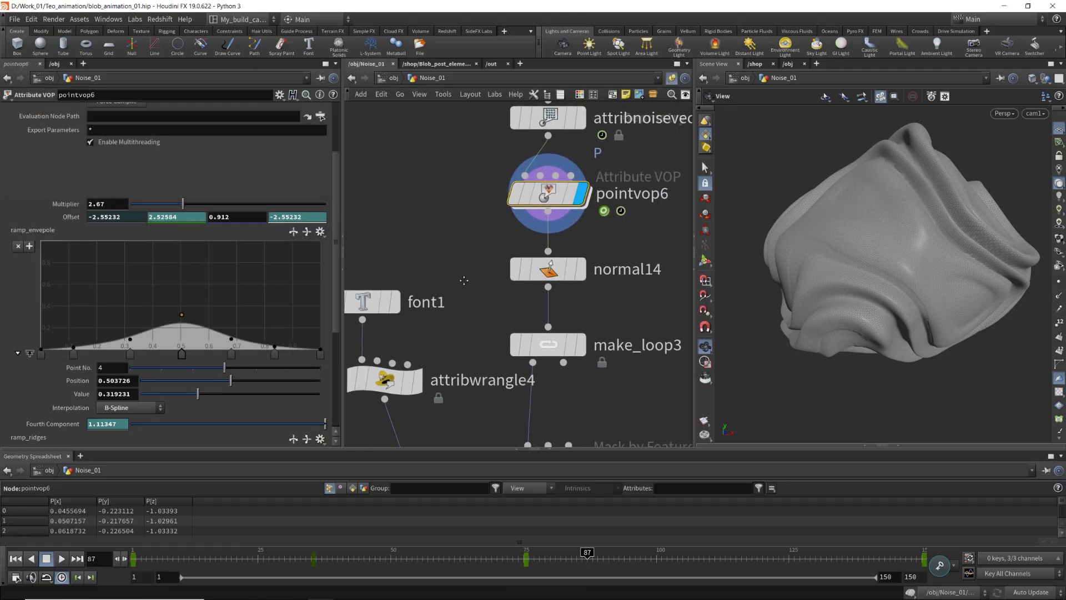
click(576, 279)
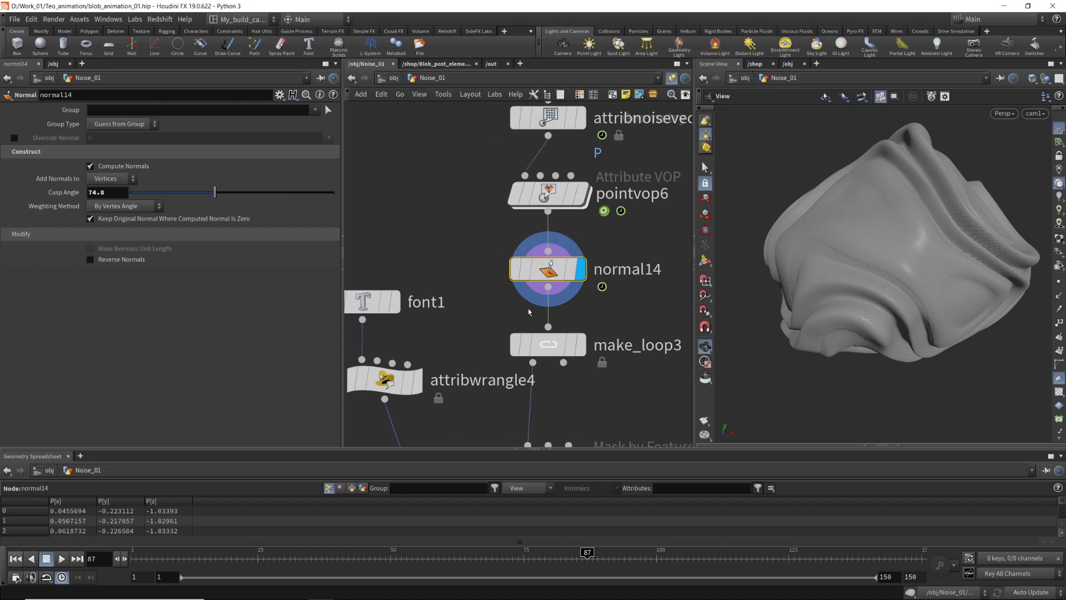
mouse_move(214, 192)
mouse_down()
mouse_move(157, 196)
mouse_move(244, 198)
mouse_move(194, 199)
mouse_up()
Open pointvop6's VEX network and examine the displacenml1 node's settings, its inputs and its place in the network
right_drag(446, 273, 457, 143)
middle_drag(457, 144, 446, 208)
right_drag(445, 208, 464, 324)
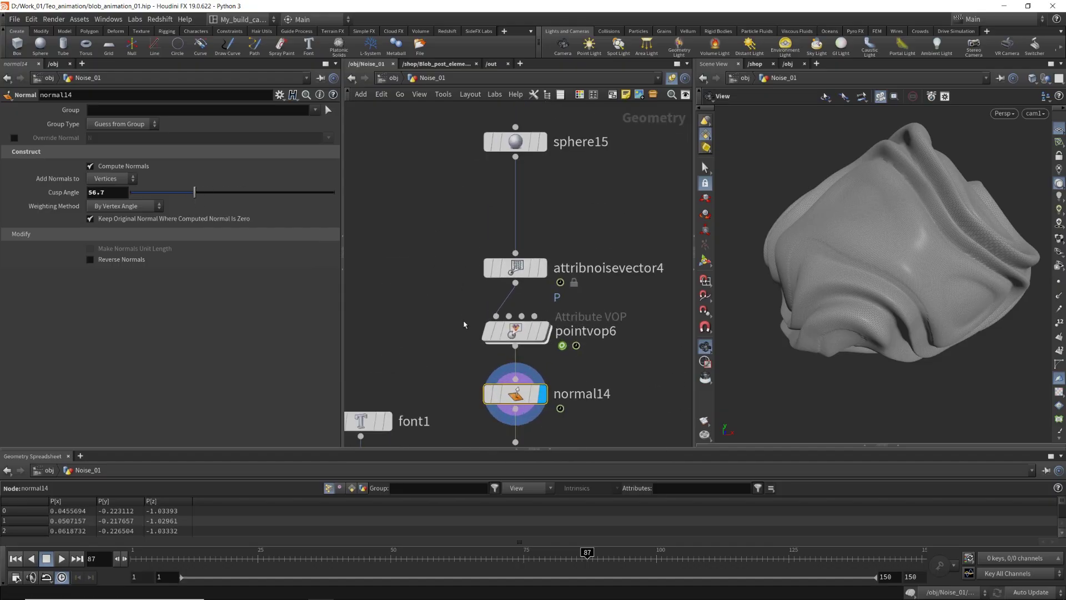
double_click(510, 331)
right_drag(555, 287, 594, 235)
middle_drag(633, 234, 379, 269)
middle_drag(504, 254, 287, 239)
middle_drag(612, 156, 519, 186)
right_drag(519, 186, 528, 232)
click(557, 204)
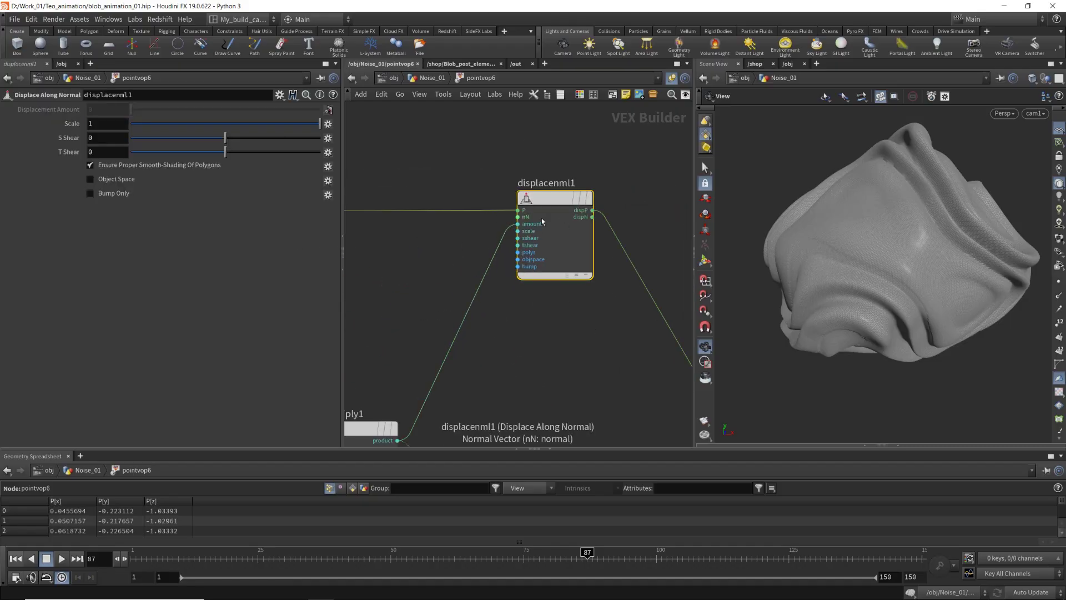
scroll(555, 350, down, 5)
scroll(577, 339, down, 5)
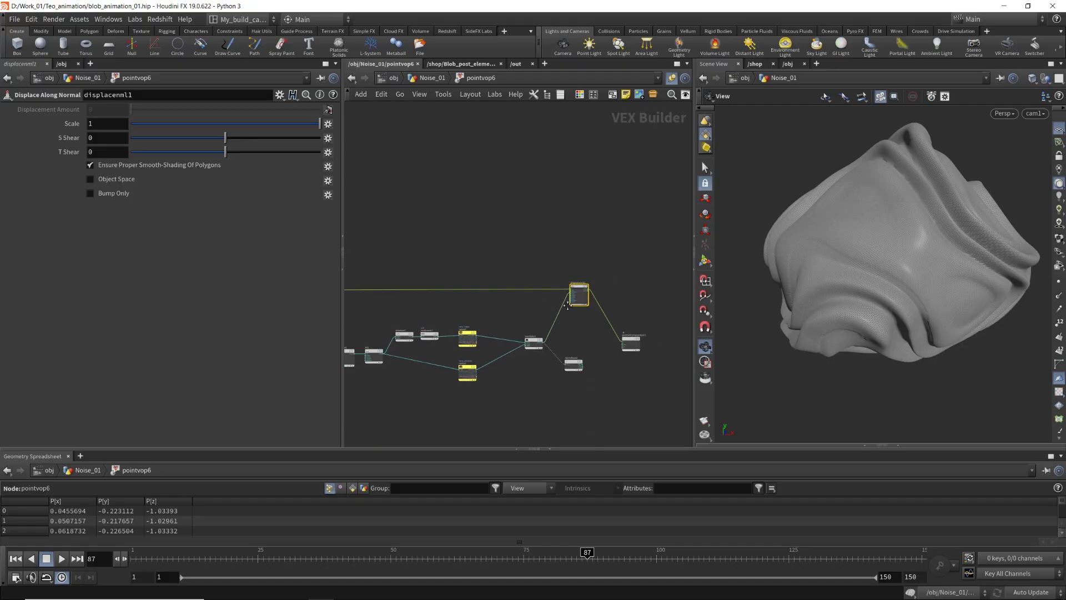
Connect the N output of geometryvopglobal1 to the nN input of displacenml1
middle_drag(439, 314, 622, 286)
scroll(436, 268, up, 9)
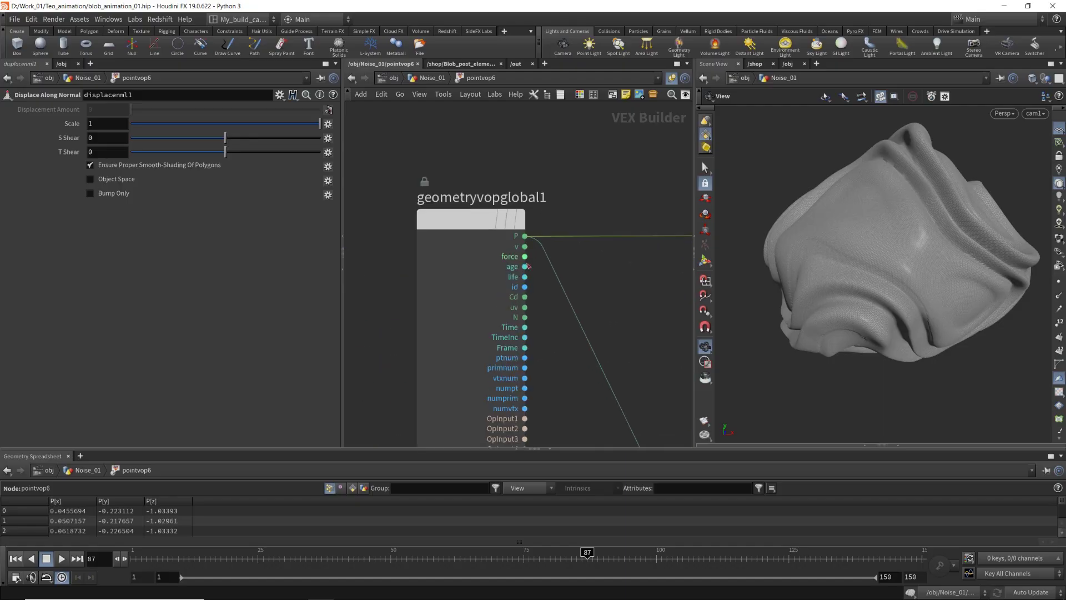
click(525, 317)
scroll(528, 311, down, 5)
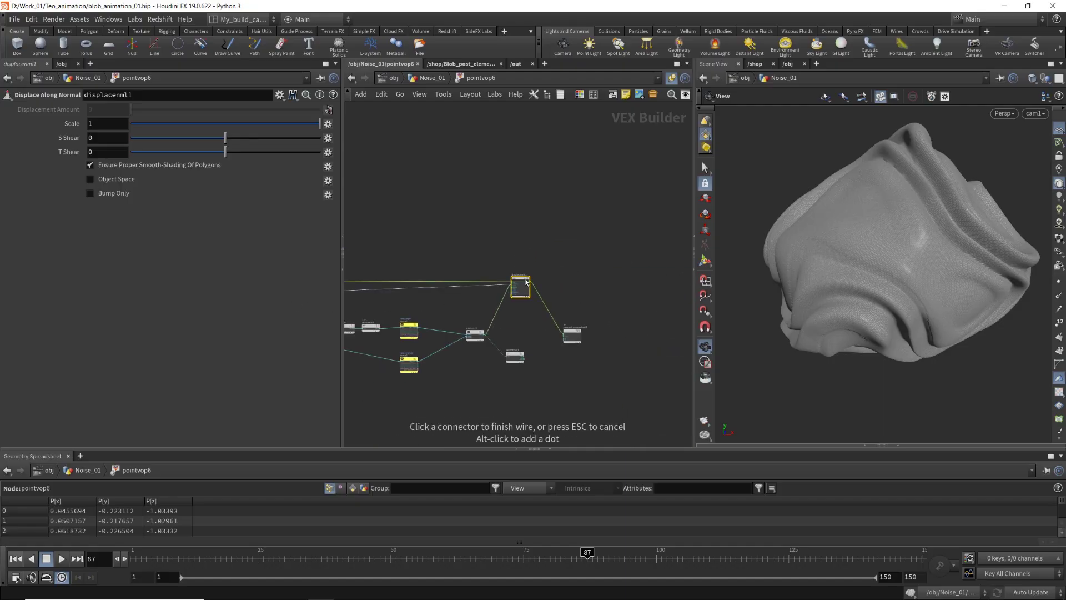
scroll(521, 281, up, 5)
click(493, 291)
middle_drag(428, 349, 520, 329)
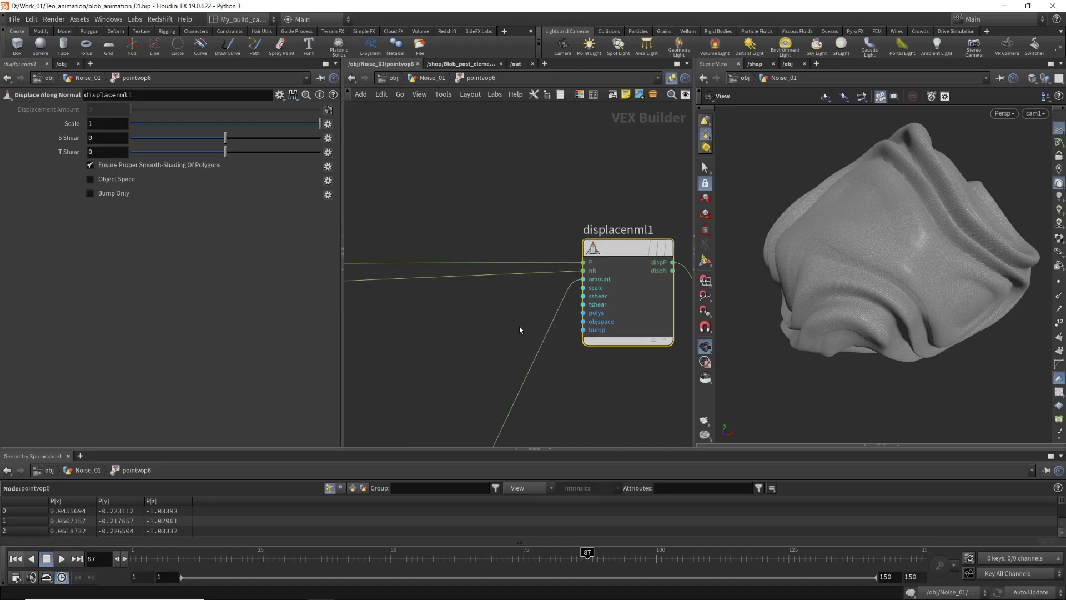
Back in Noise_01, insert a Normal node between sphere15 and attribnoisevector4
key(u)
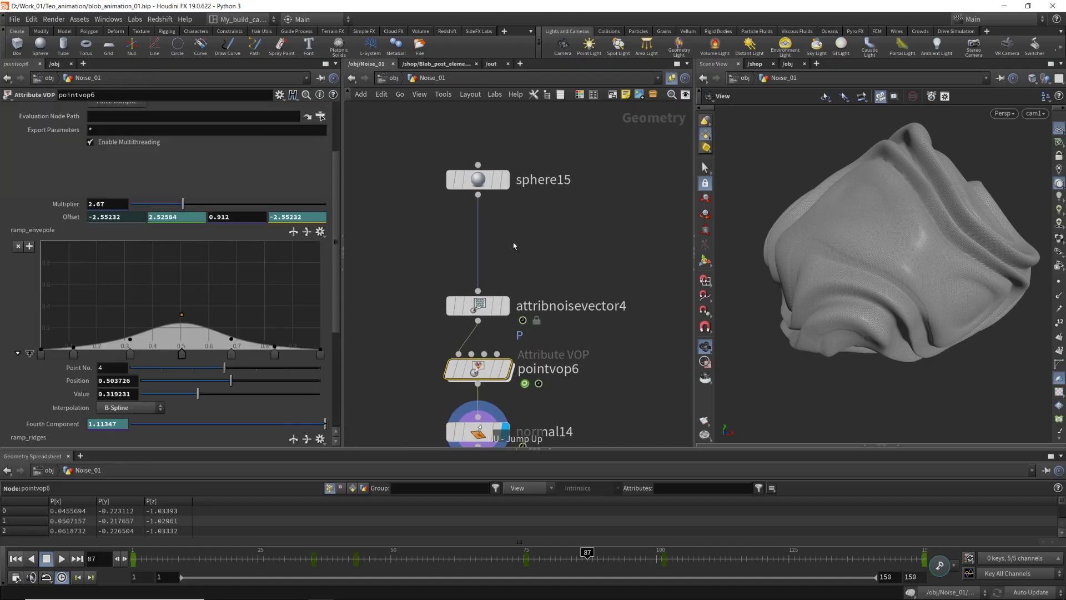
key(Tab)
text(no)
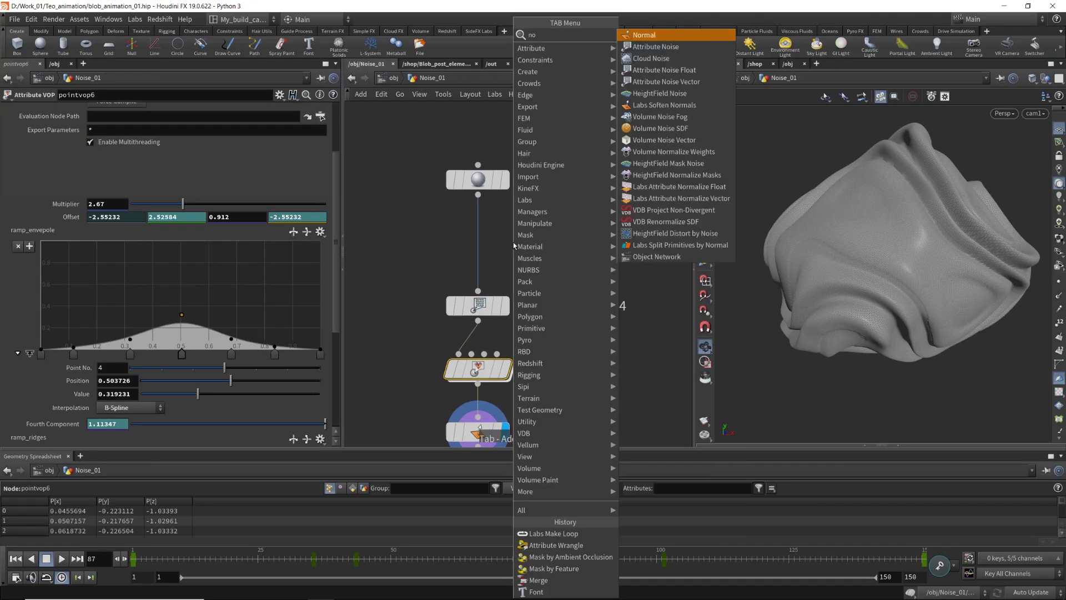
key(Return)
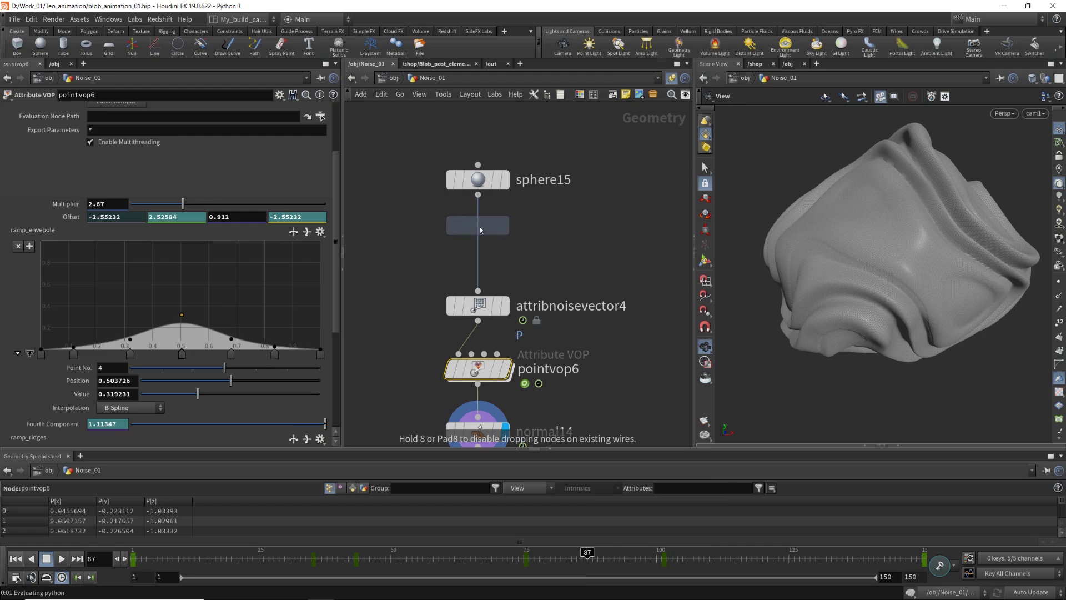
click(477, 235)
mouse_move(505, 243)
mouse_down()
mouse_move(522, 260)
mouse_move(512, 251)
mouse_up()
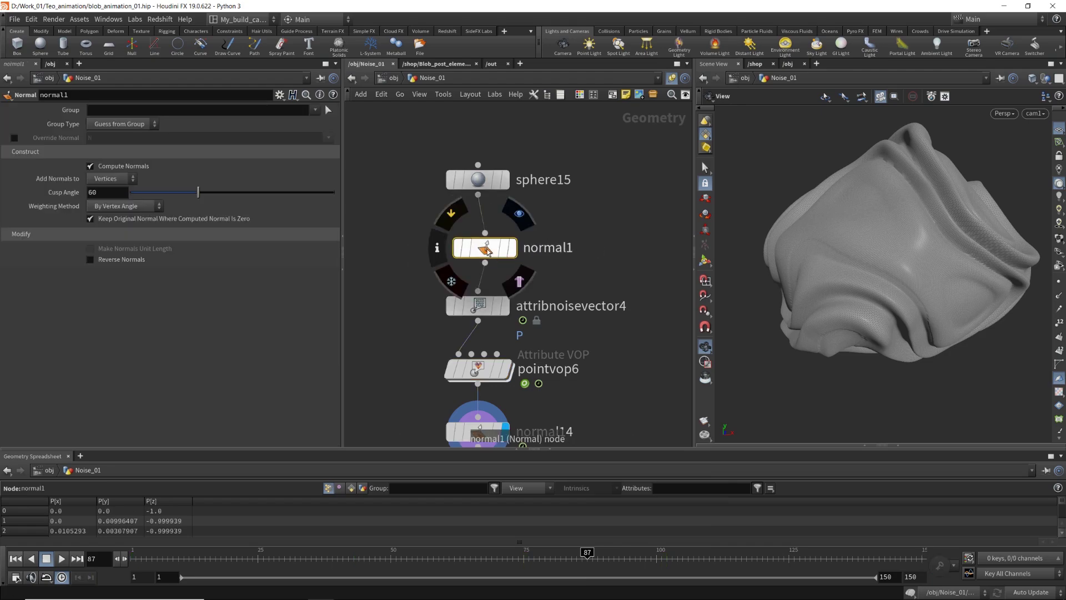
Delete the inserted normal1 node and remove the wire feeding displacenml1's nN input inside pointvop6
key(Delete)
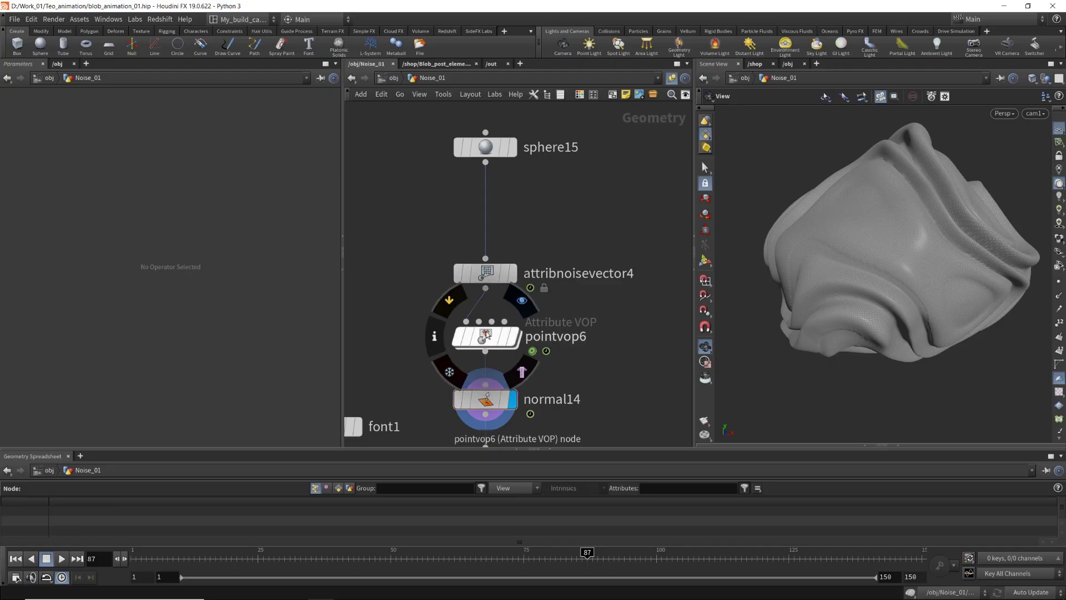
double_click(487, 338)
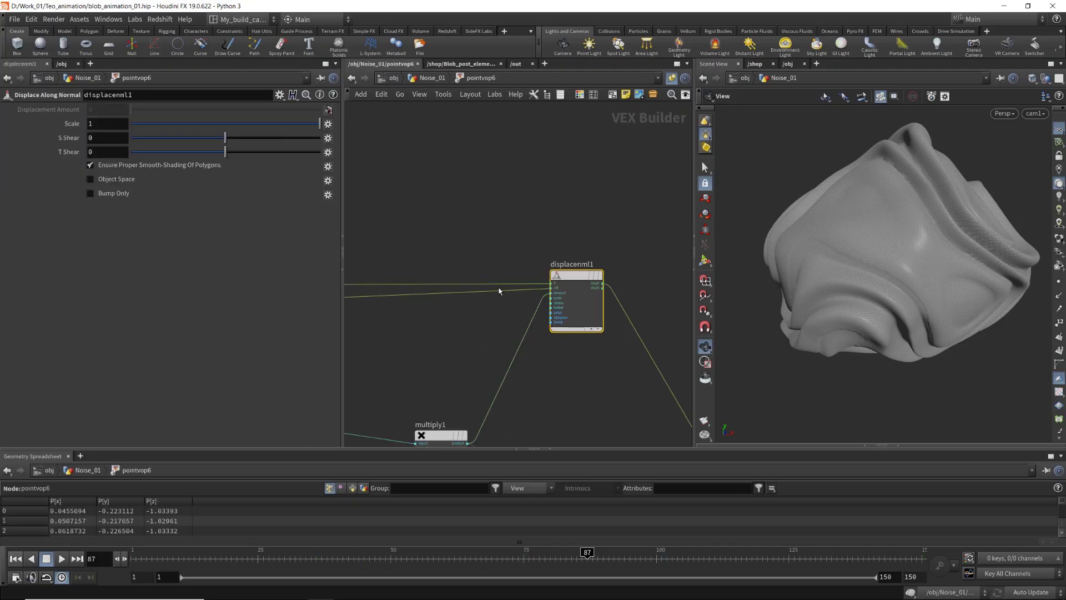
key(Delete)
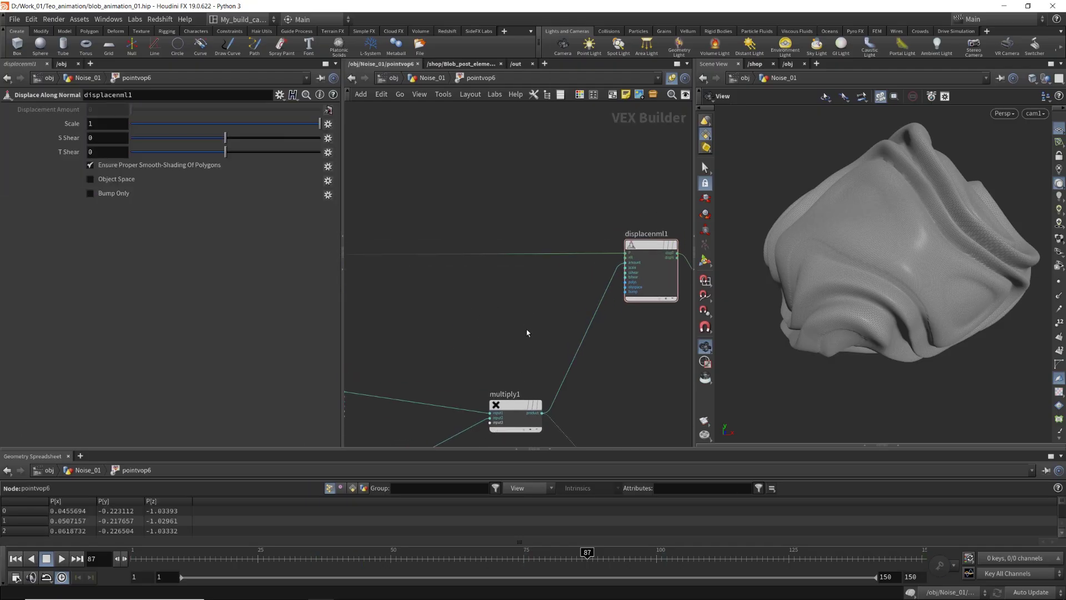
key(u)
Display the result of the make_loop3 node below normal14 and show its loop settings
middle_drag(623, 364, 638, 237)
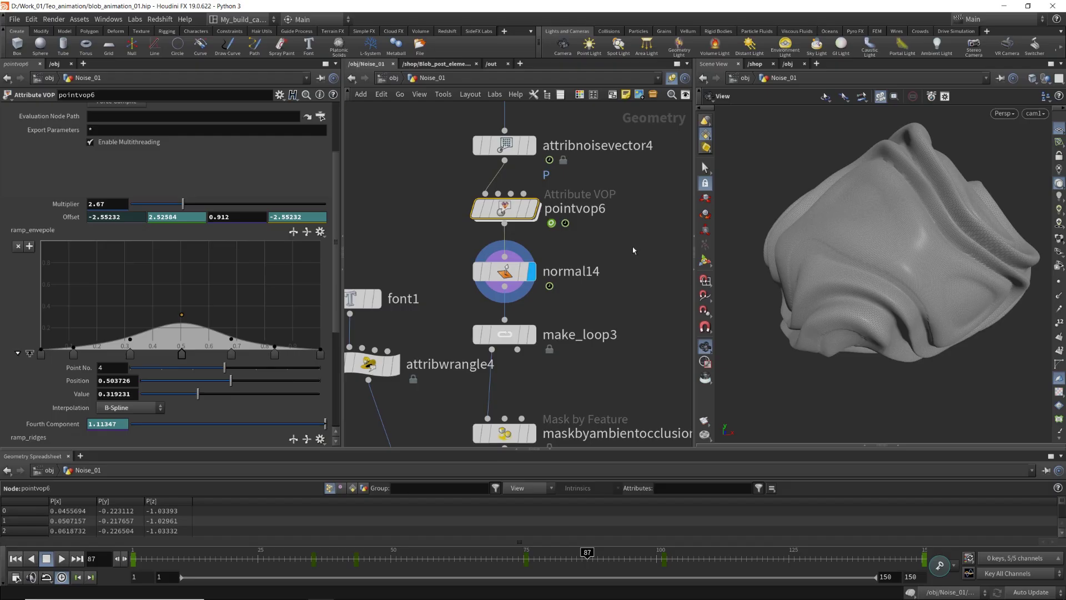
middle_drag(623, 324, 633, 280)
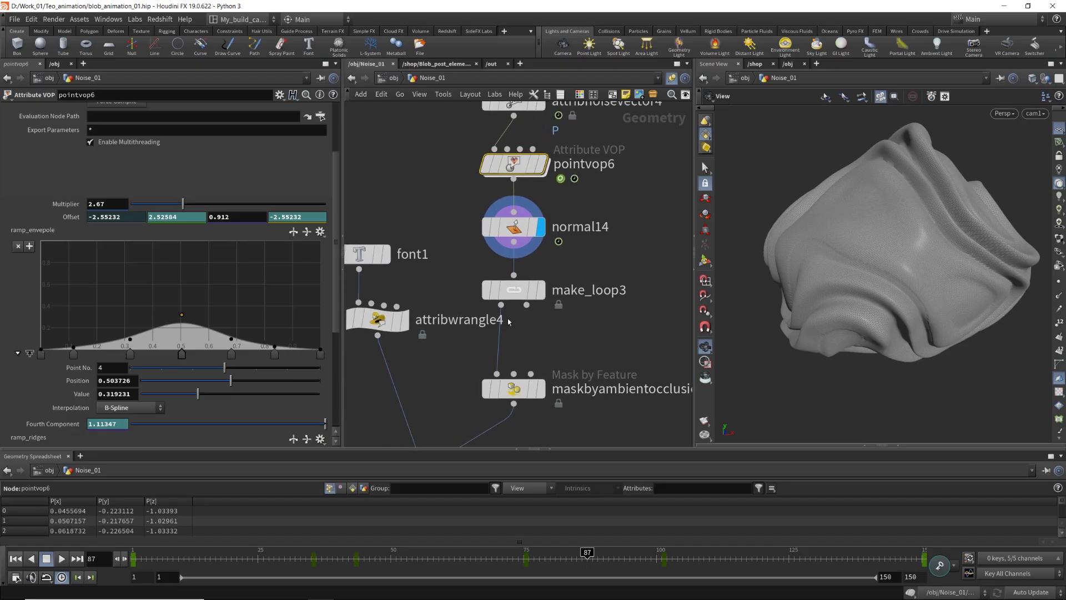
click(542, 293)
click(542, 292)
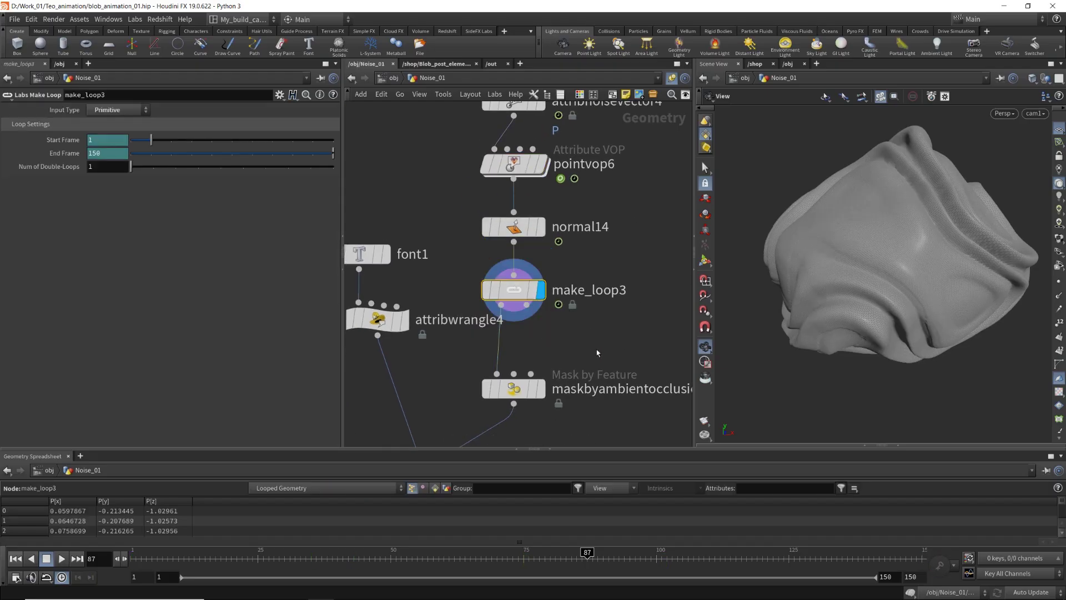
Search the available nodes for "loo" to locate the Labs Make Loop node, and close the search without adding one
middle_drag(621, 326, 582, 319)
key(Tab)
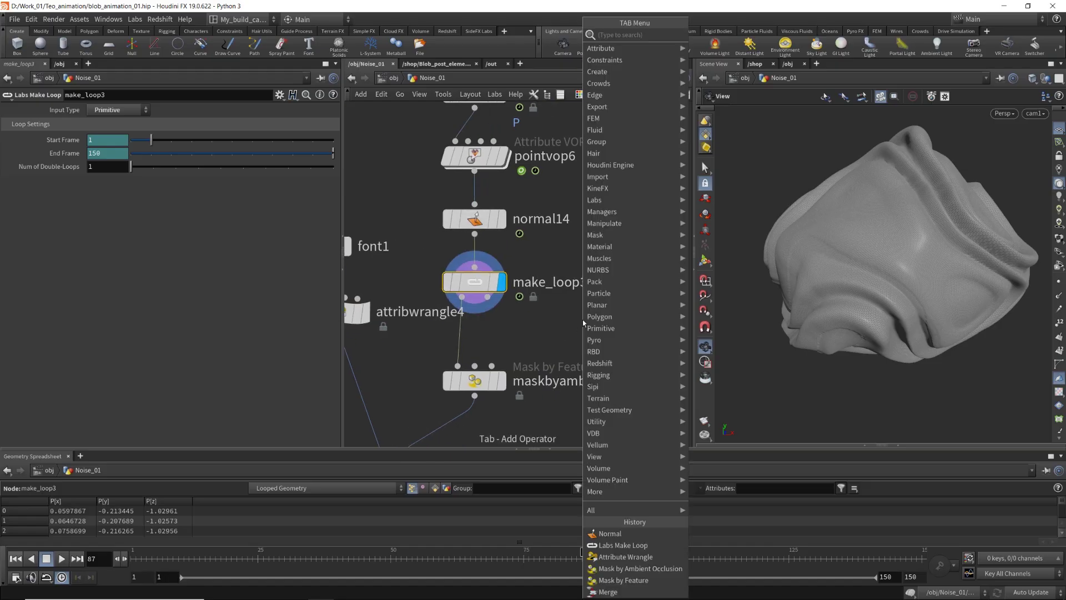
text(loo)
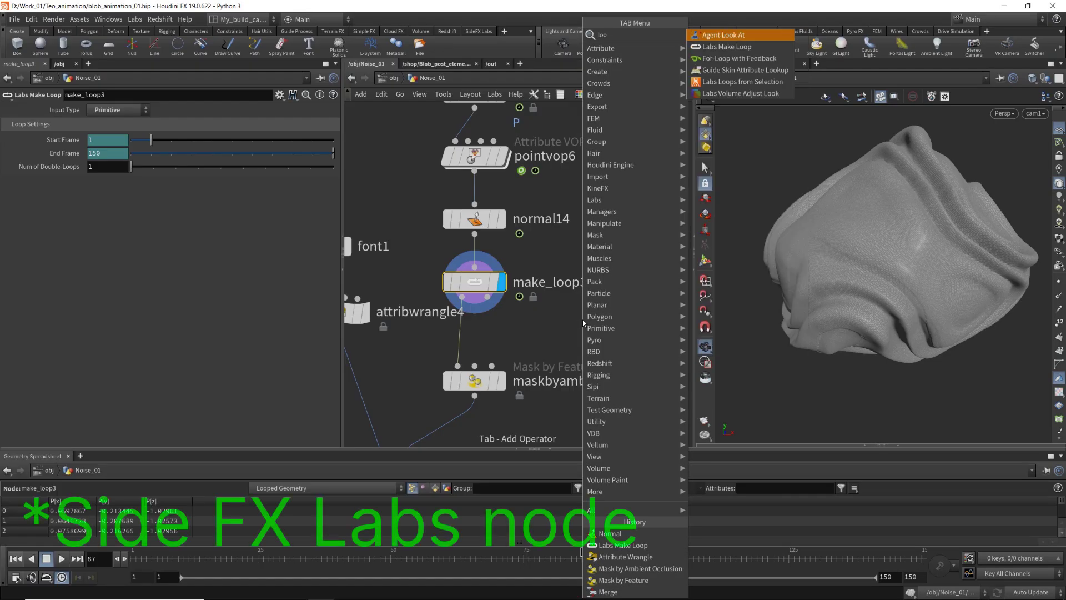
key(Down)
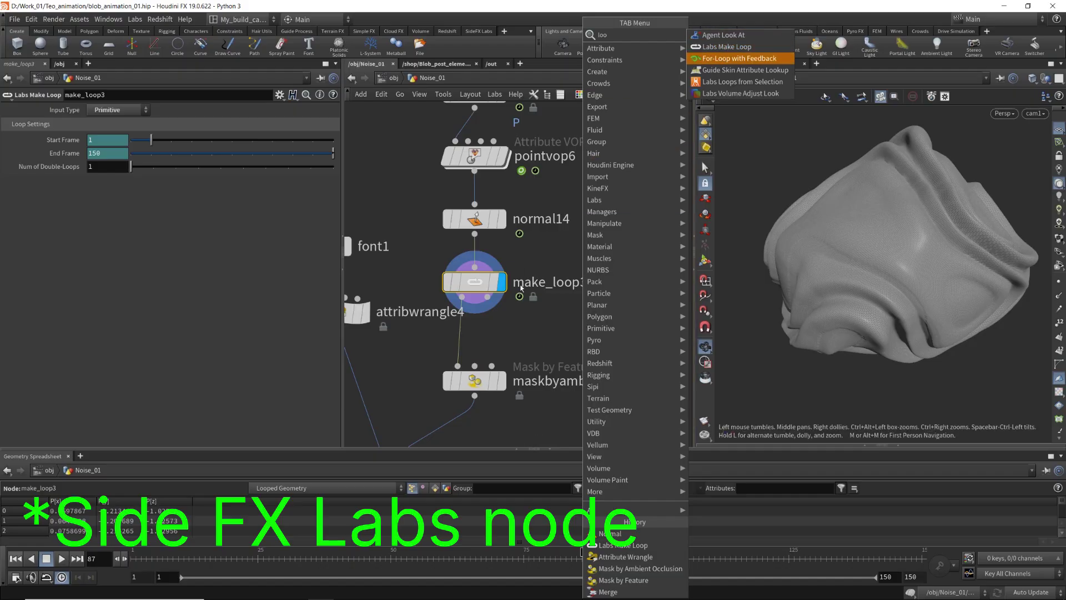
click(521, 288)
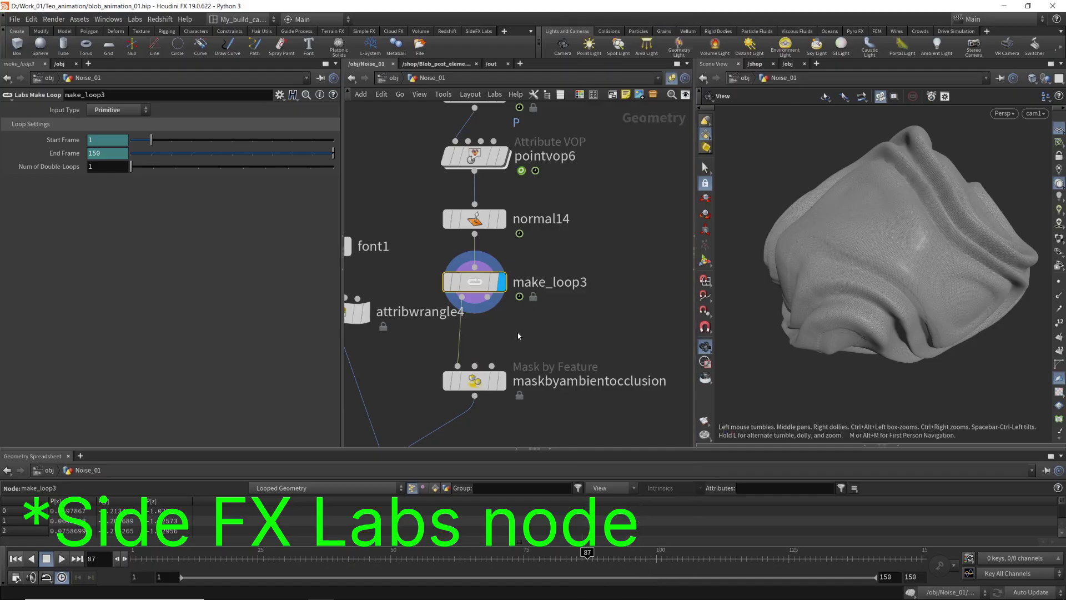
Keep Primitive as make_loop3's input type and display the result of the merge3 node
click(140, 111)
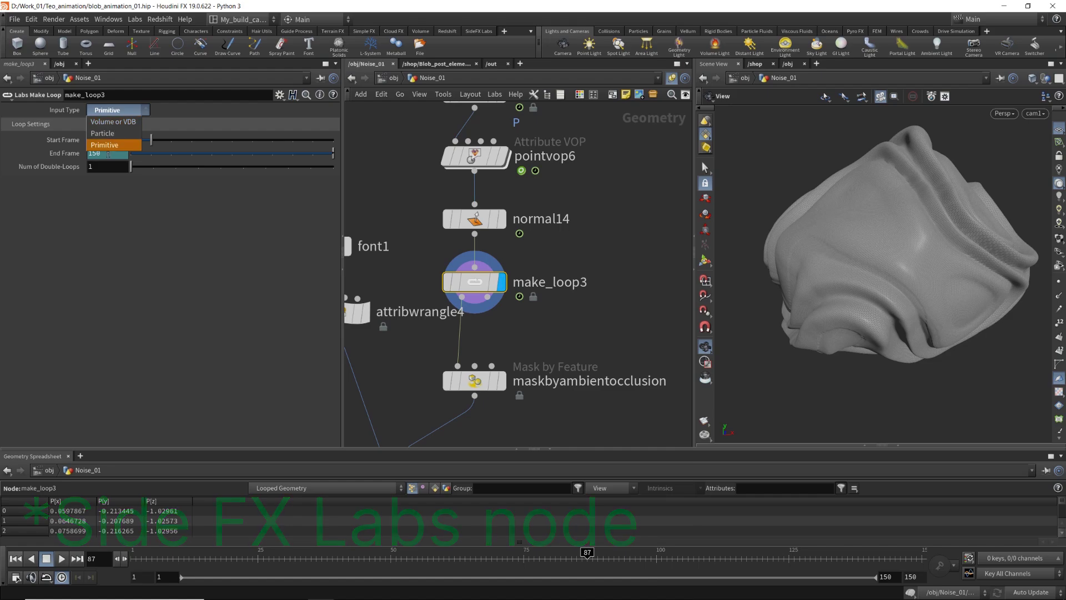
click(107, 147)
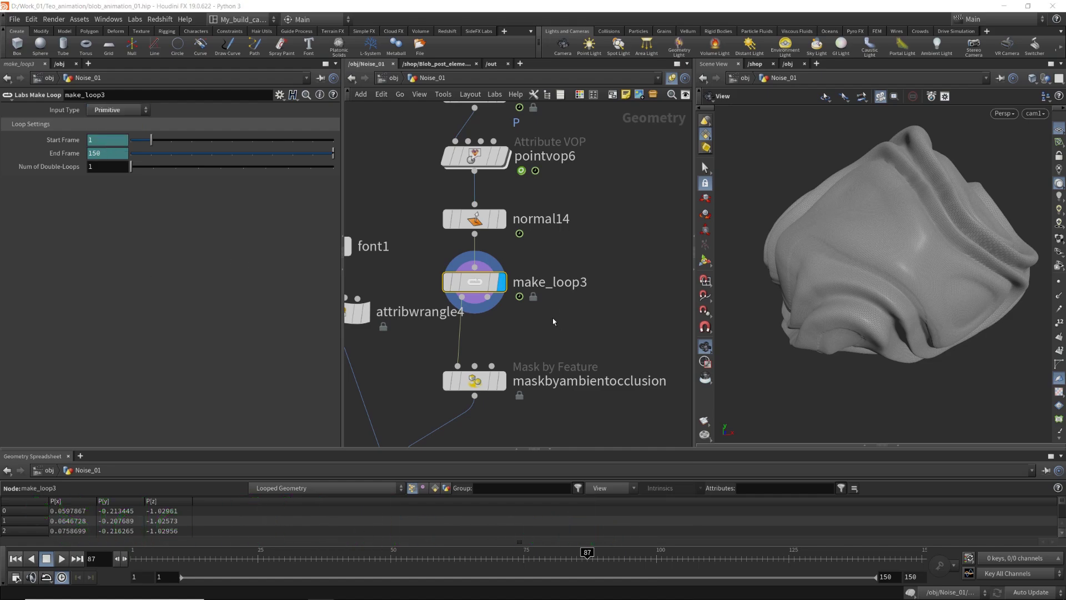
middle_drag(553, 321, 589, 252)
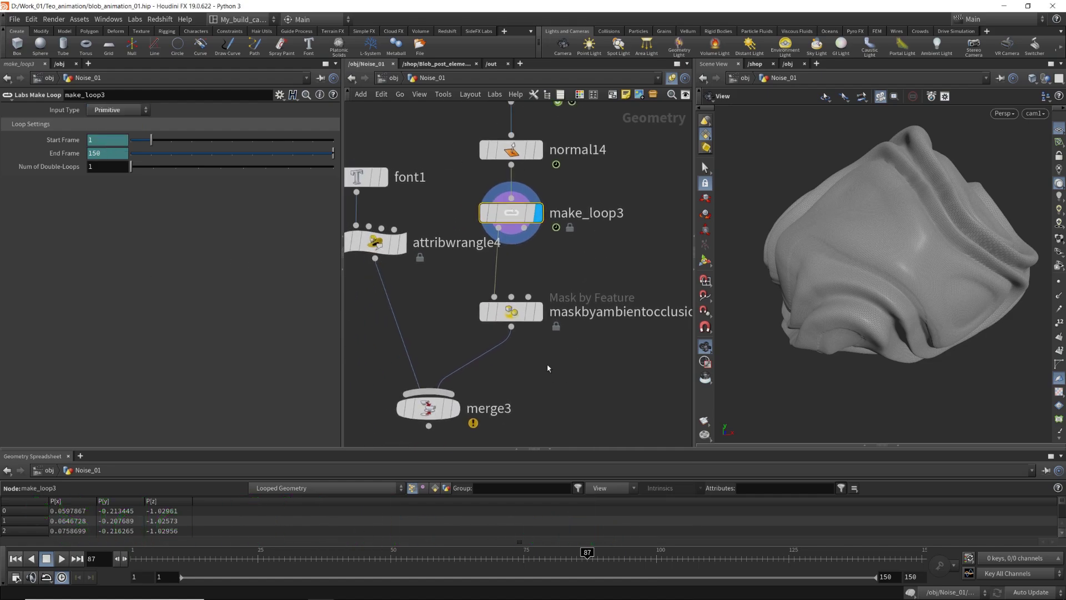
middle_drag(557, 383, 568, 318)
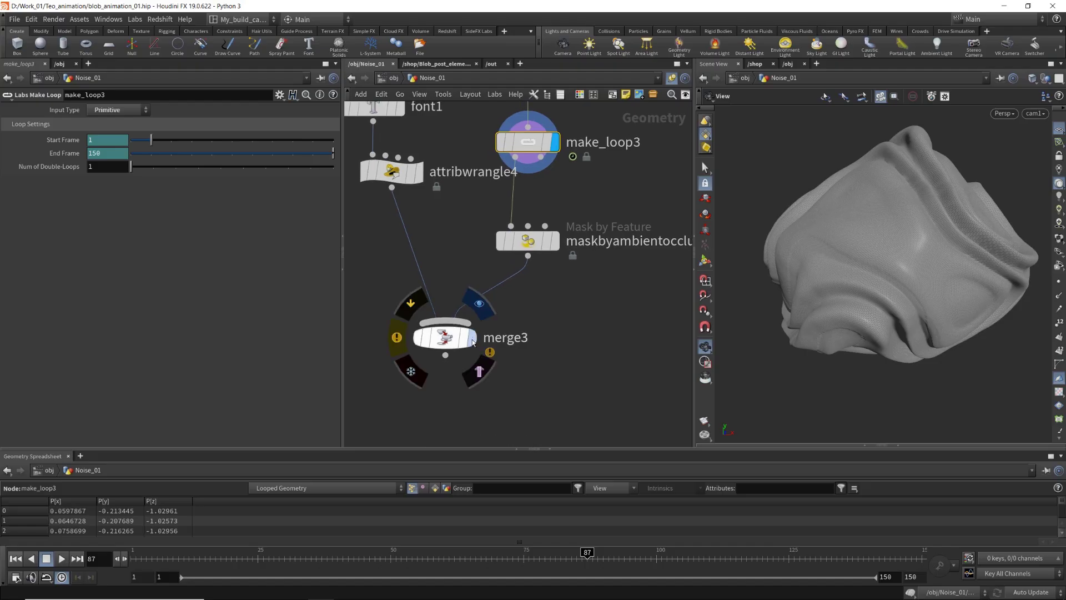
key(r)
click(450, 343)
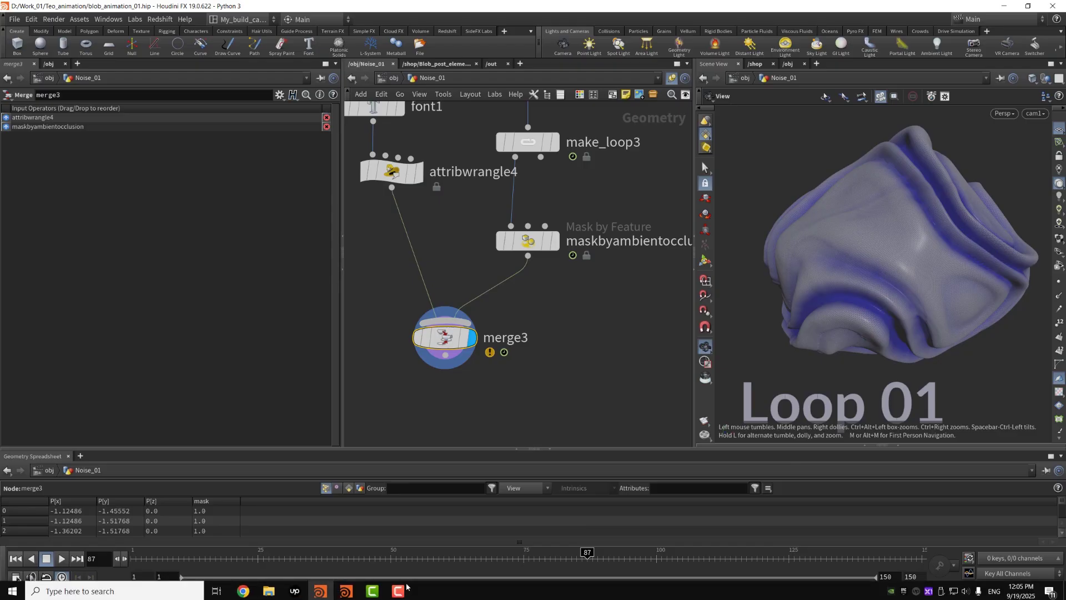
Switch to the Loop 01 flipbook in MPlay, play and scrub it to review the looping motion, and minimize it
mouse_move(345, 592)
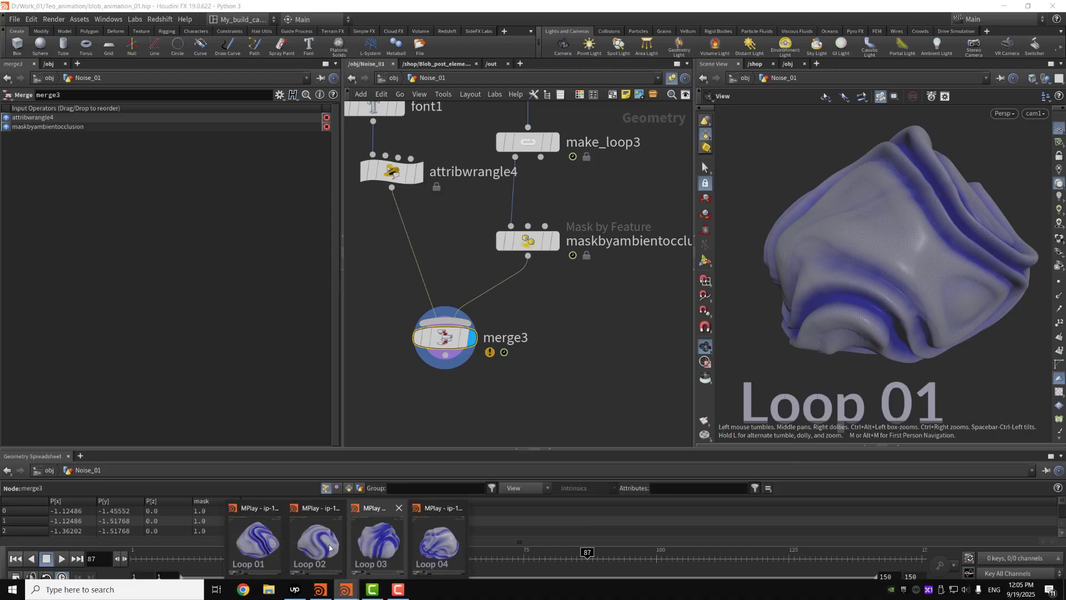
click(254, 540)
click(62, 494)
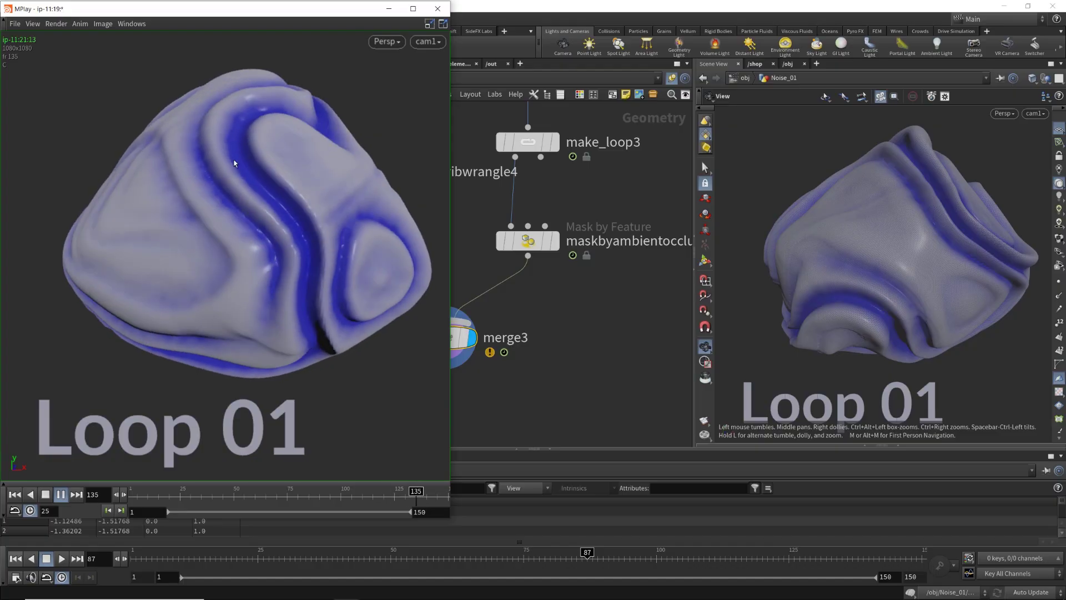
drag(180, 498, 233, 492)
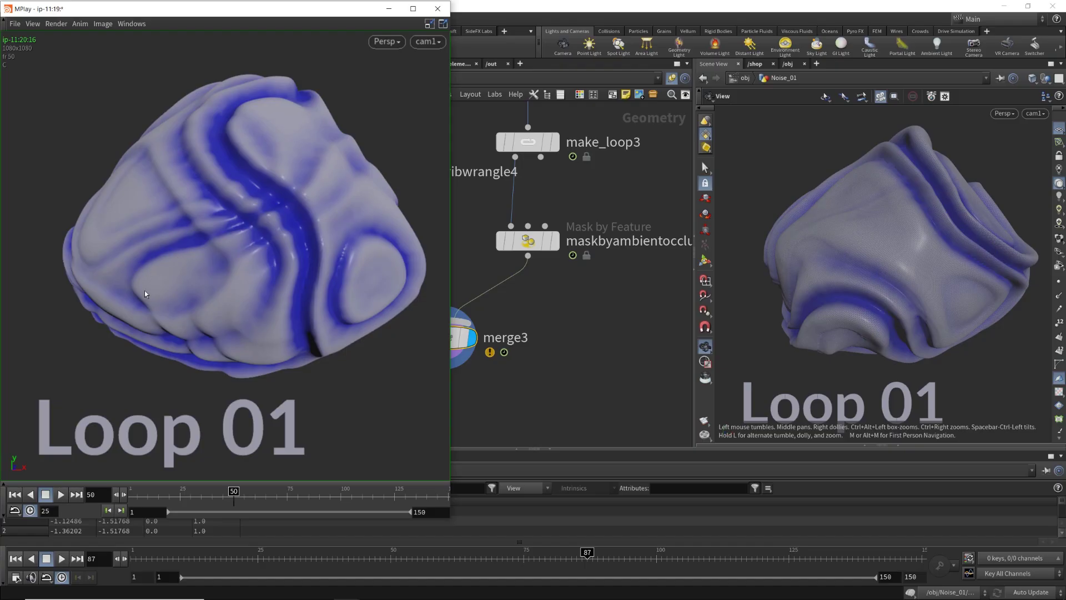
drag(252, 497, 129, 496)
click(61, 494)
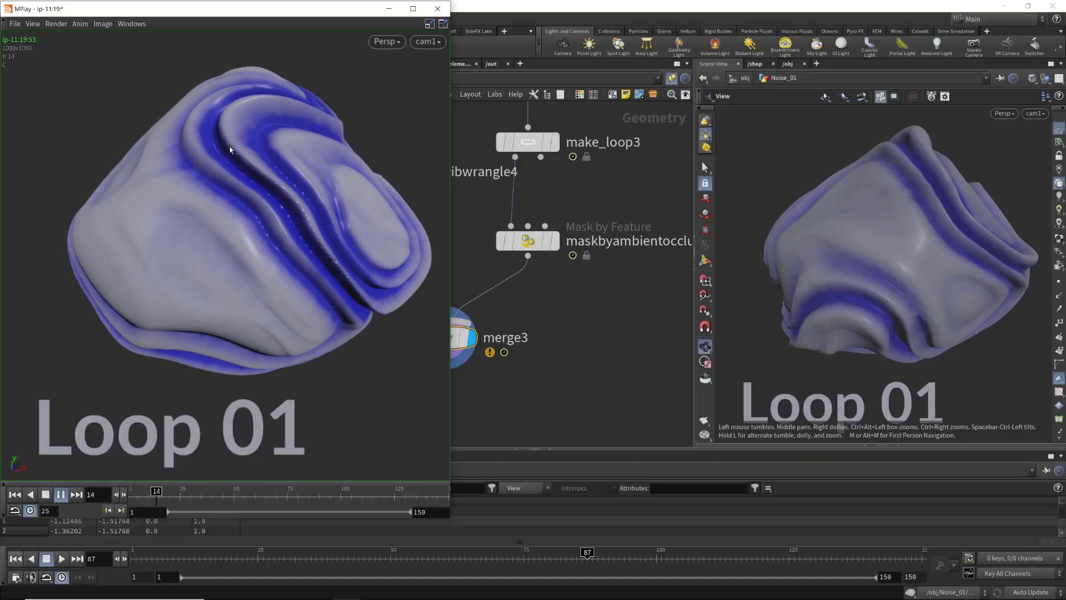
click(61, 494)
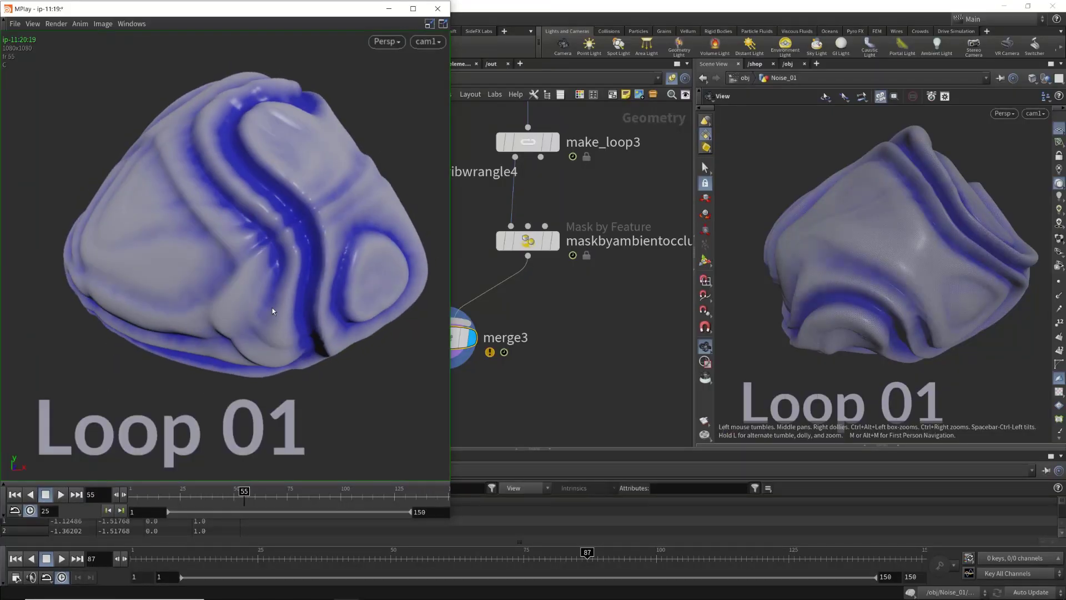
click(387, 10)
Select all nine nodes of the Loop 01 network and bring the neighbouring sphere6 network into view
scroll(527, 350, down, 10)
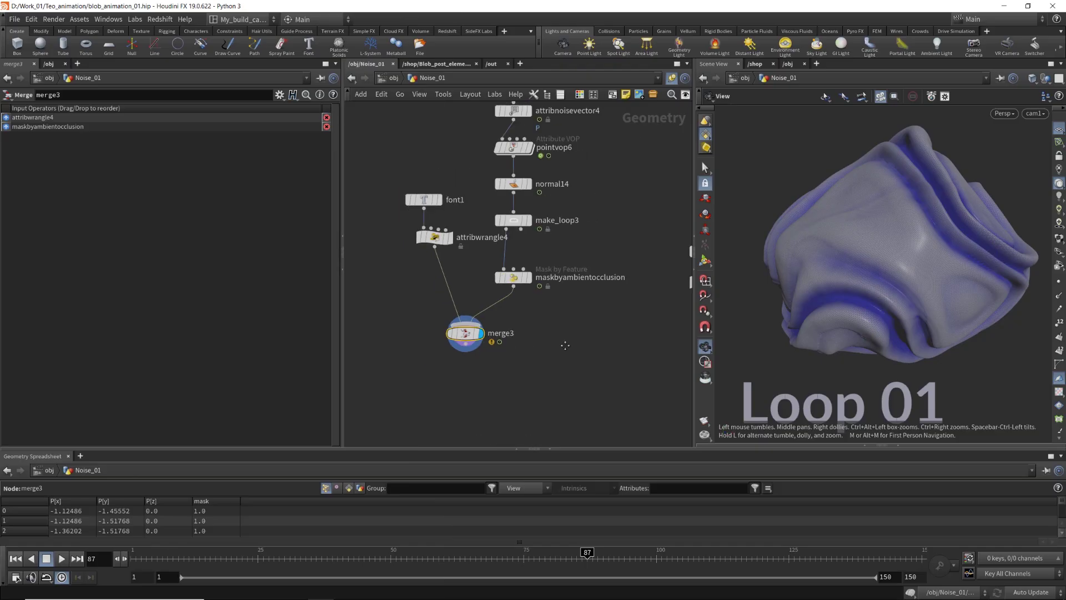
drag(526, 159, 366, 444)
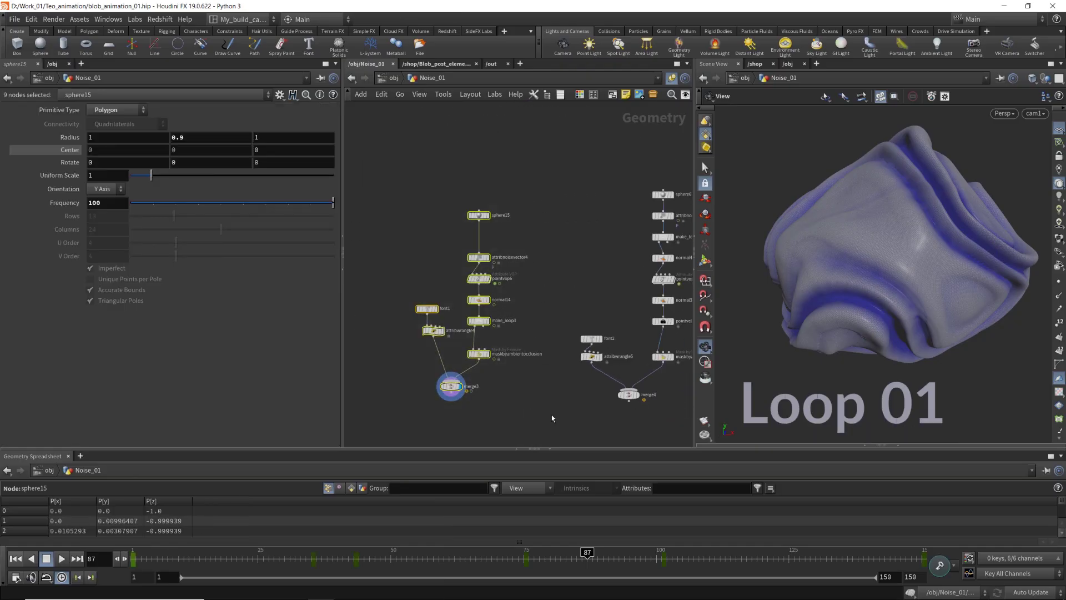
middle_drag(552, 414, 392, 388)
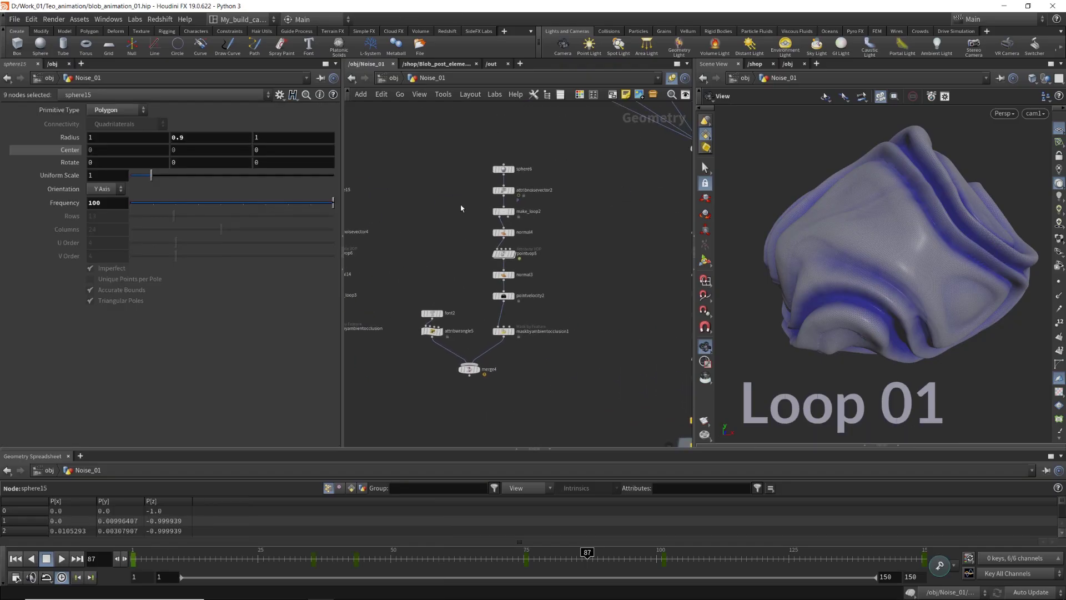
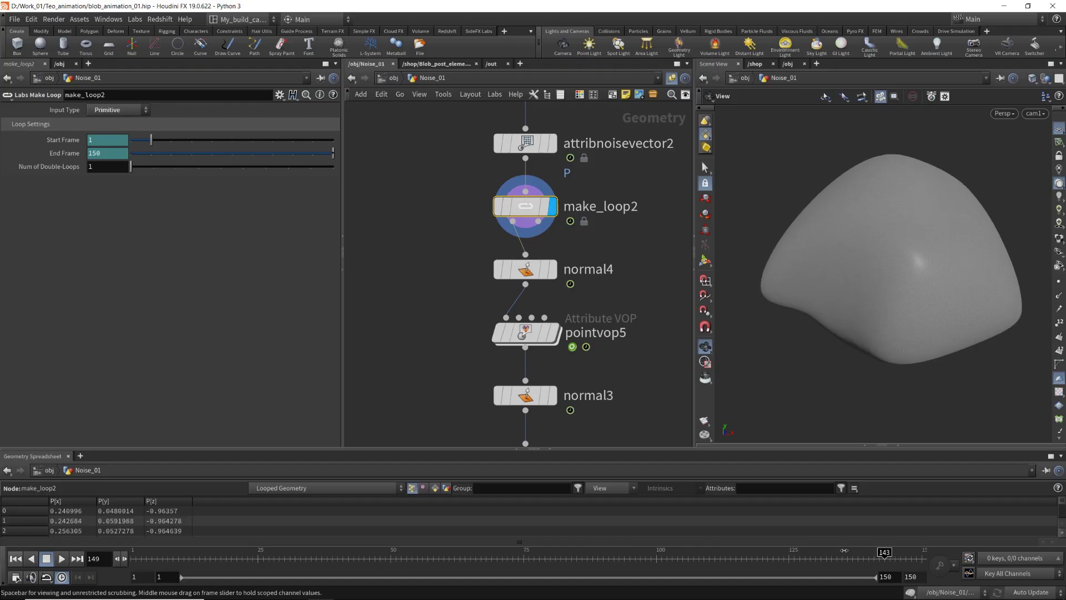
Play the timeline on the make_loop2 result and show the noise settings of attribnoisevector2
click(64, 562)
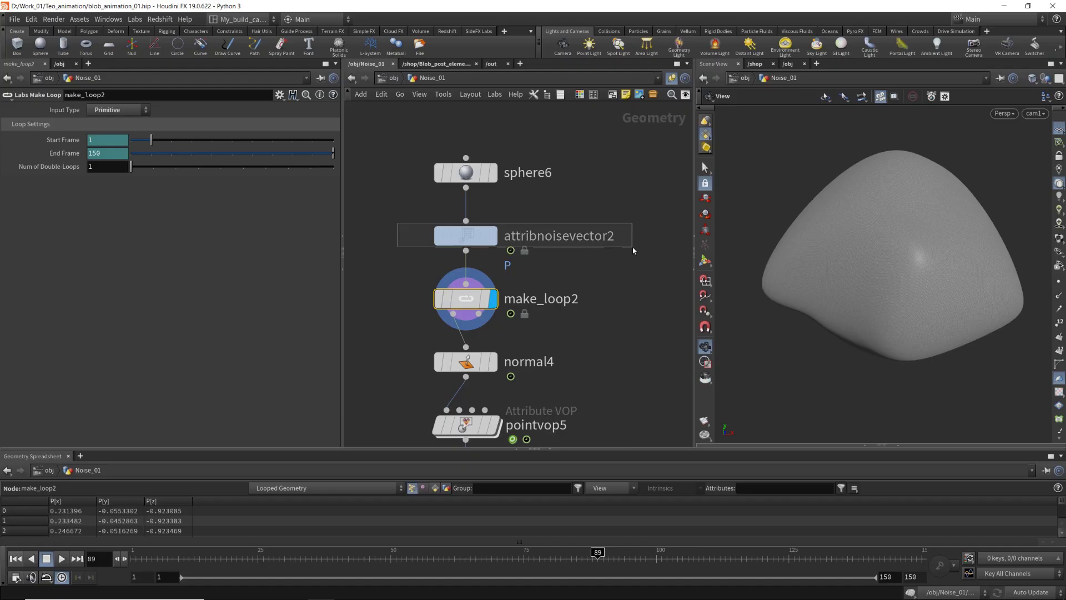
click(511, 238)
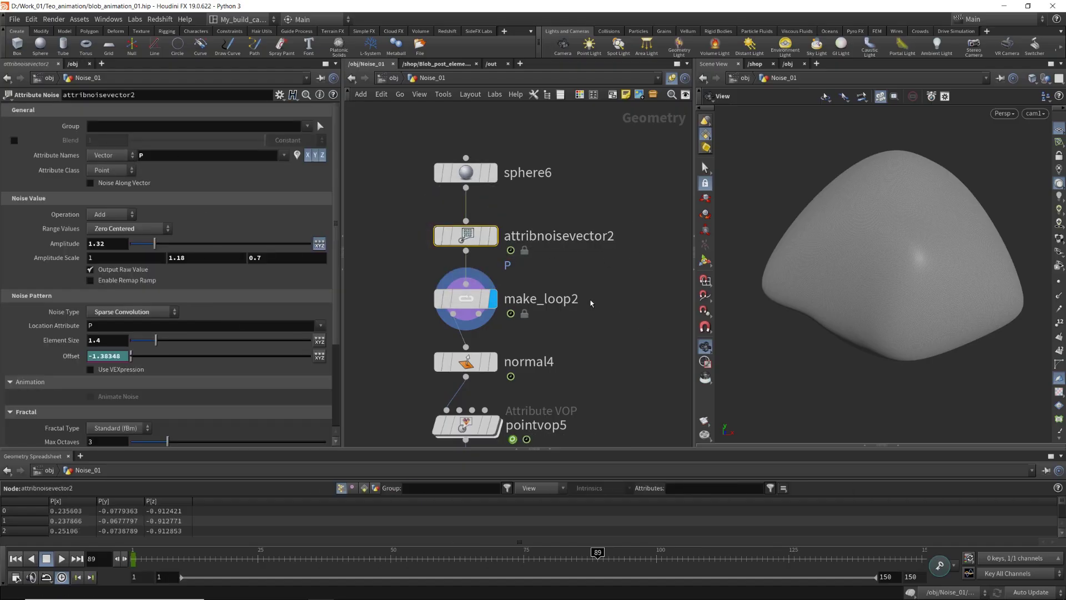
middle_drag(591, 304, 593, 299)
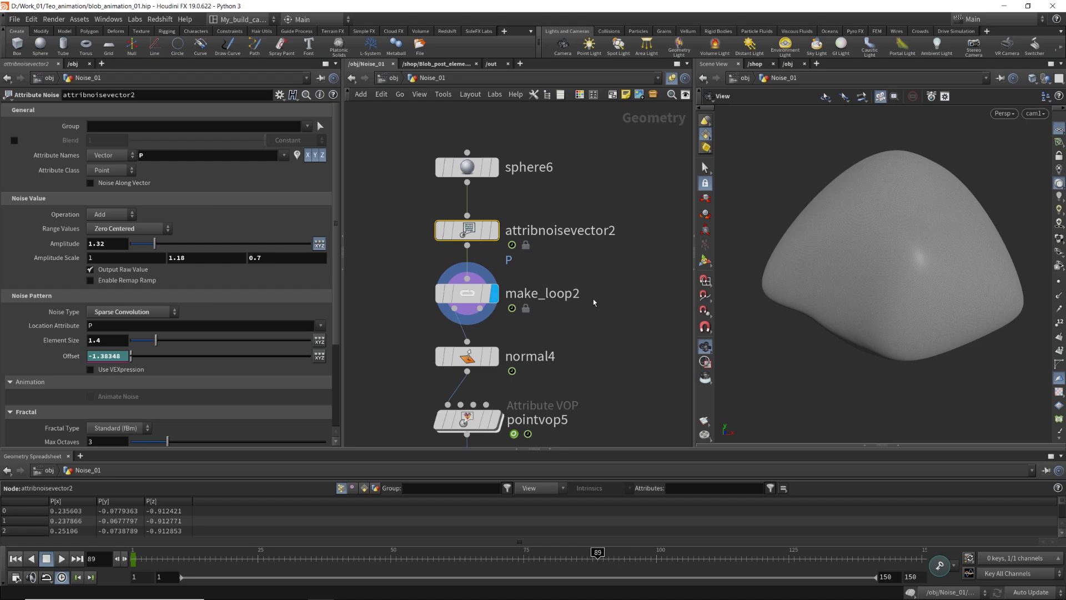
Open the animated Offset channels of pointvop5 in the Animation Editor and show the full offset2 and offset4 curves
middle_drag(579, 353, 604, 234)
click(494, 302)
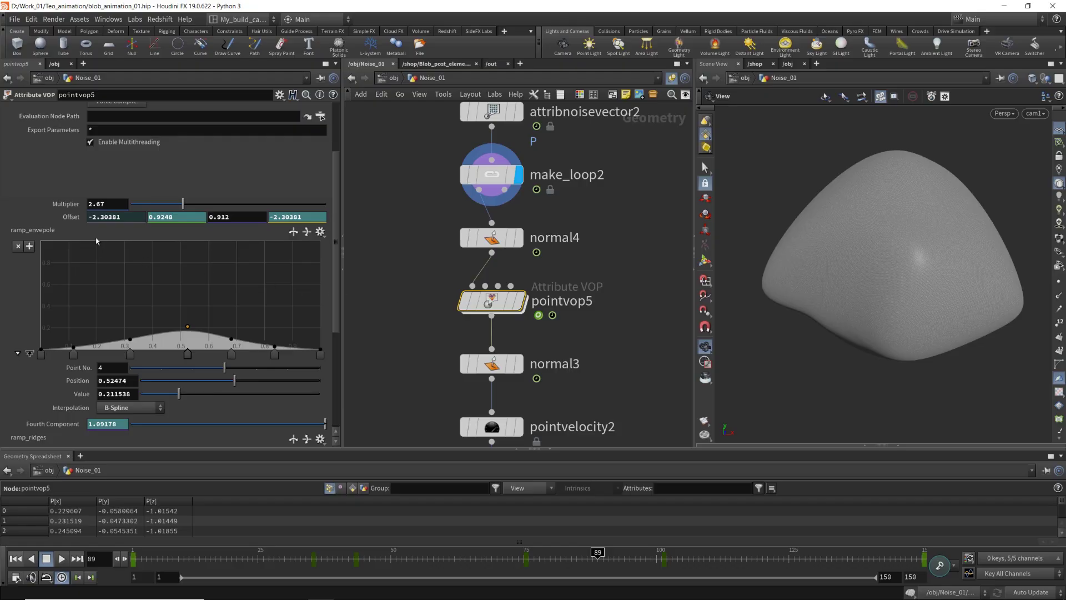
shift+click(71, 218)
scroll(364, 205, down, 3)
middle_drag(365, 204, 363, 306)
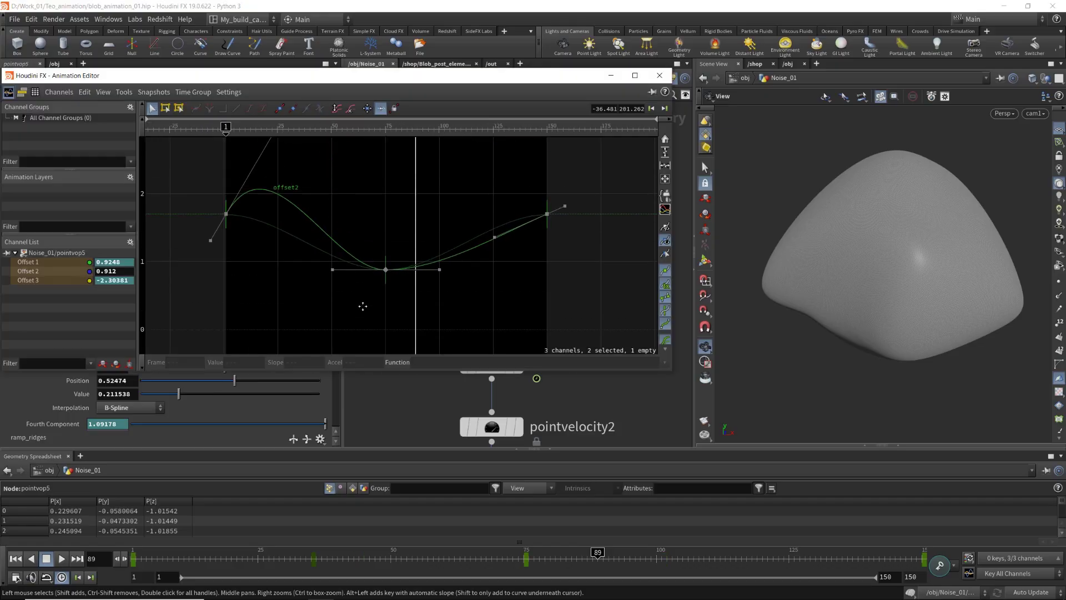
middle_drag(461, 161, 466, 230)
scroll(458, 214, down, 2)
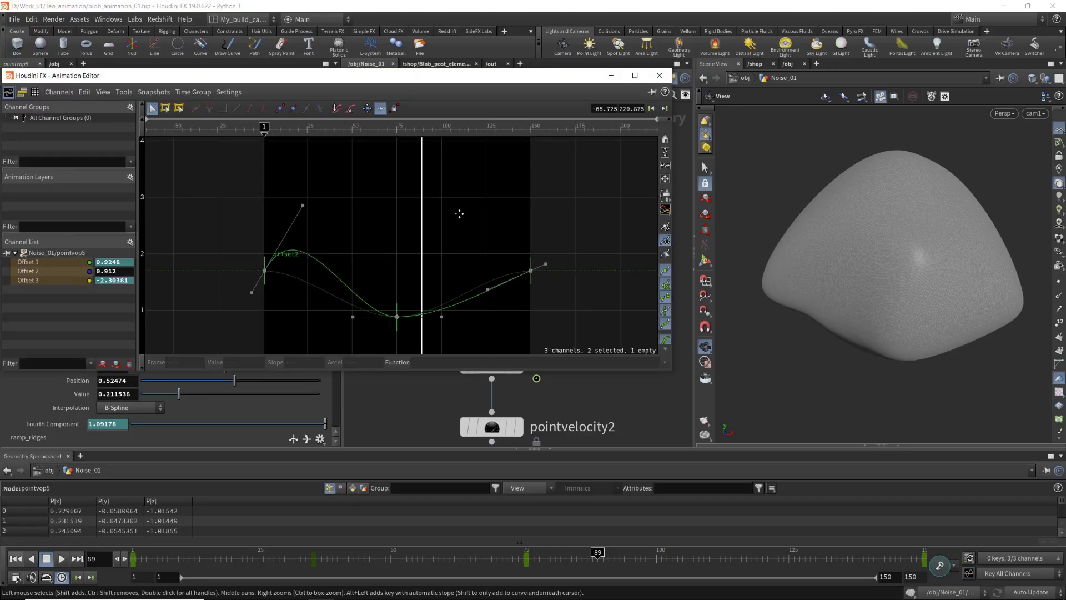
click(665, 139)
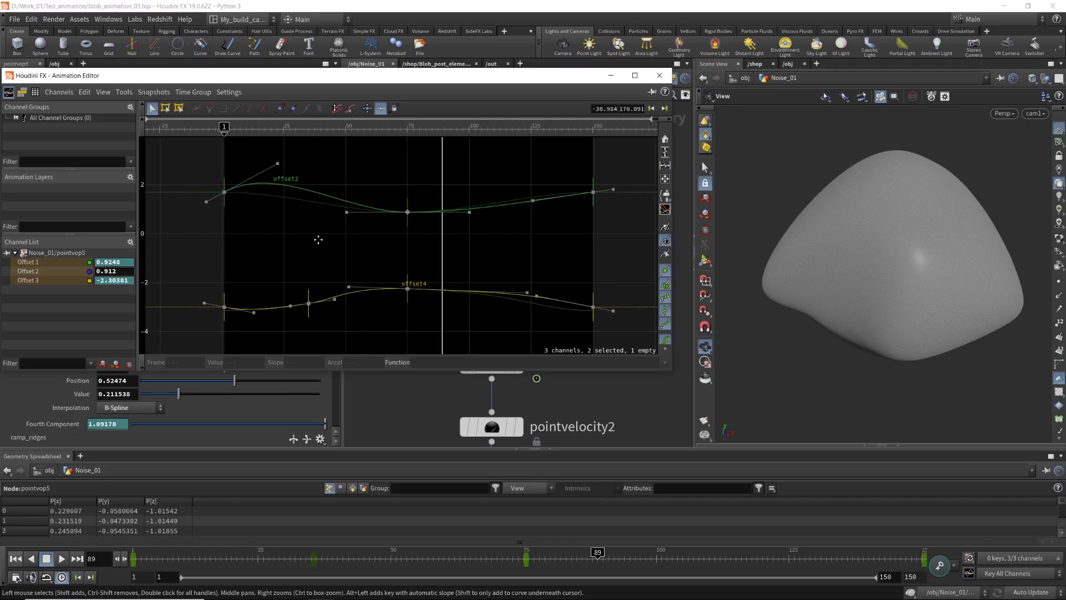
middle_drag(318, 239, 318, 239)
Compare the keys at frames 1 and 150 of pointvop5's offset2 curve
click(224, 191)
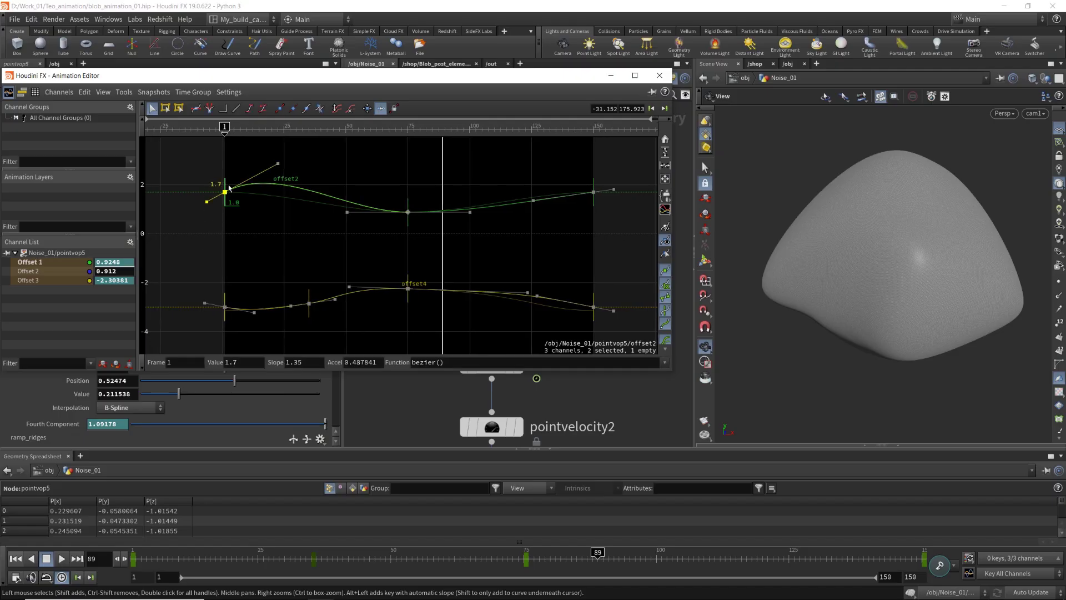
click(227, 210)
click(225, 192)
drag(574, 219, 597, 189)
drag(210, 224, 229, 183)
drag(552, 219, 599, 191)
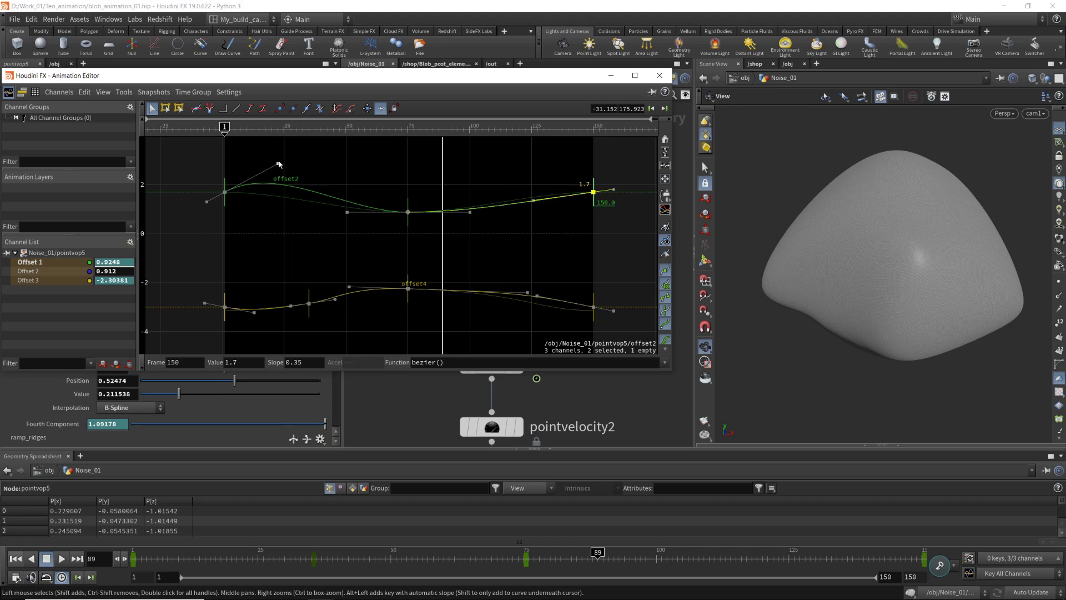
Check the Value and Slope fields of offset2's first and last keys
drag(289, 152, 230, 197)
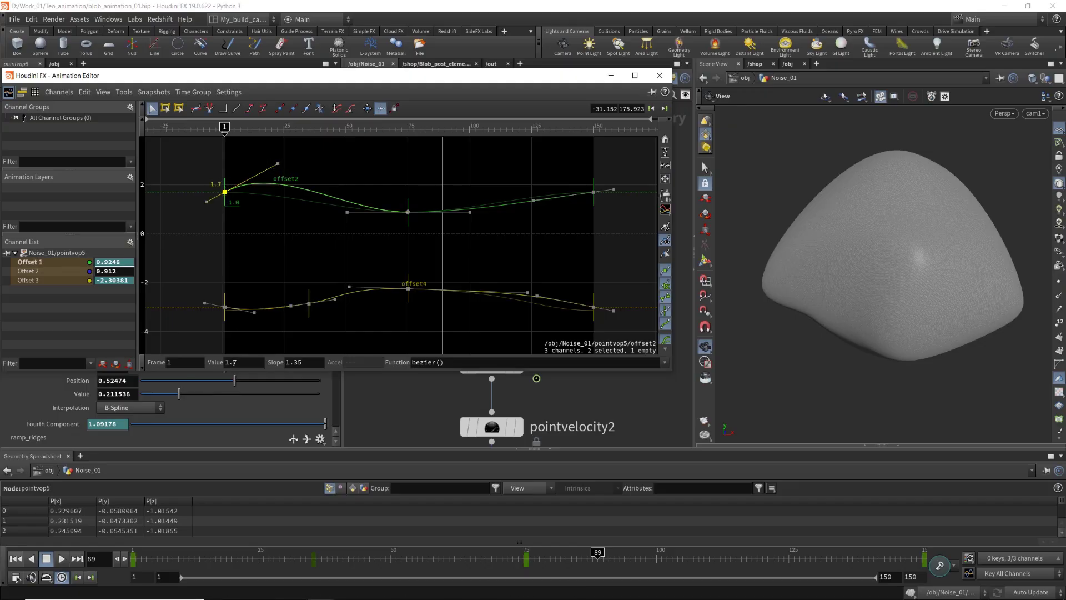
click(248, 364)
click(306, 362)
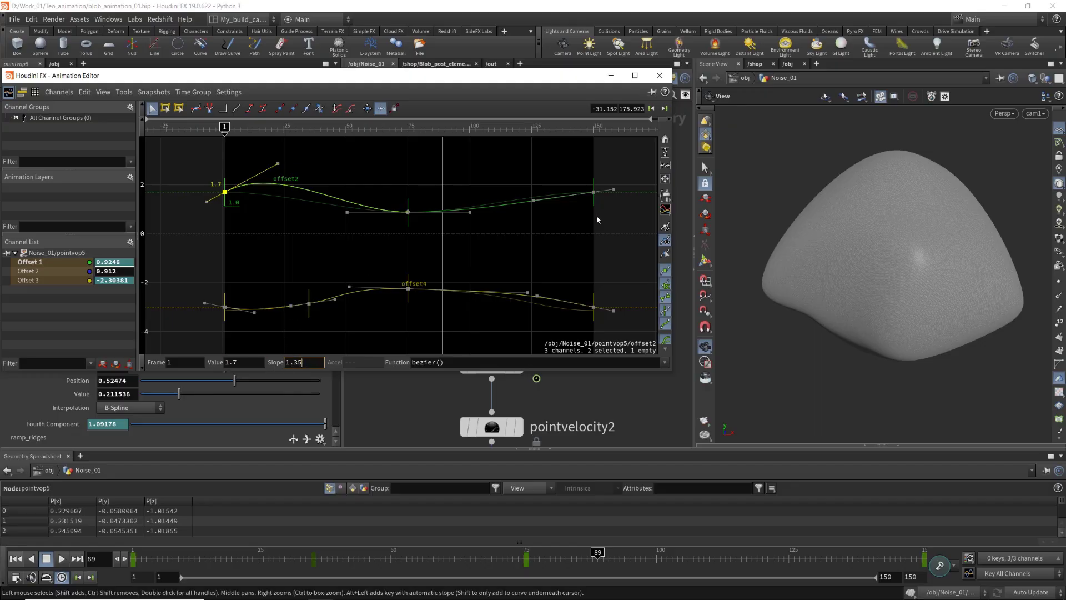
click(593, 192)
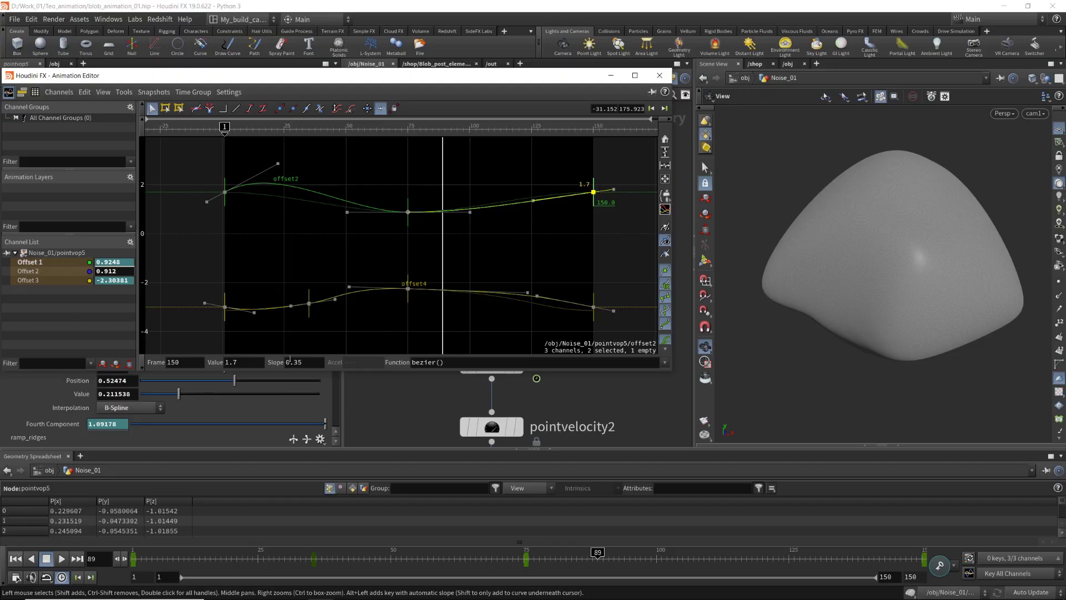
click(254, 362)
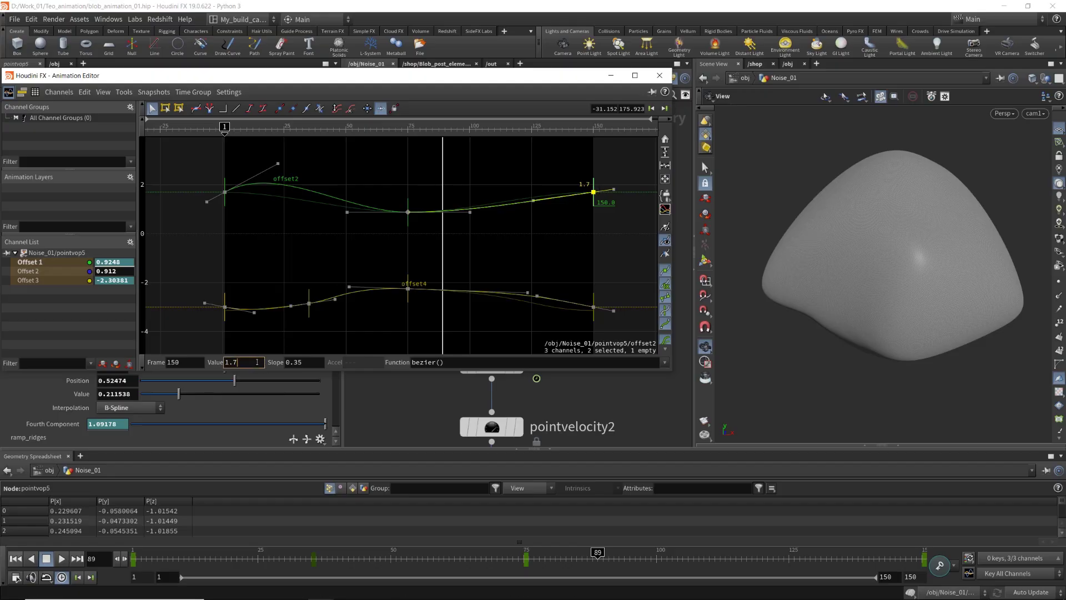
click(312, 362)
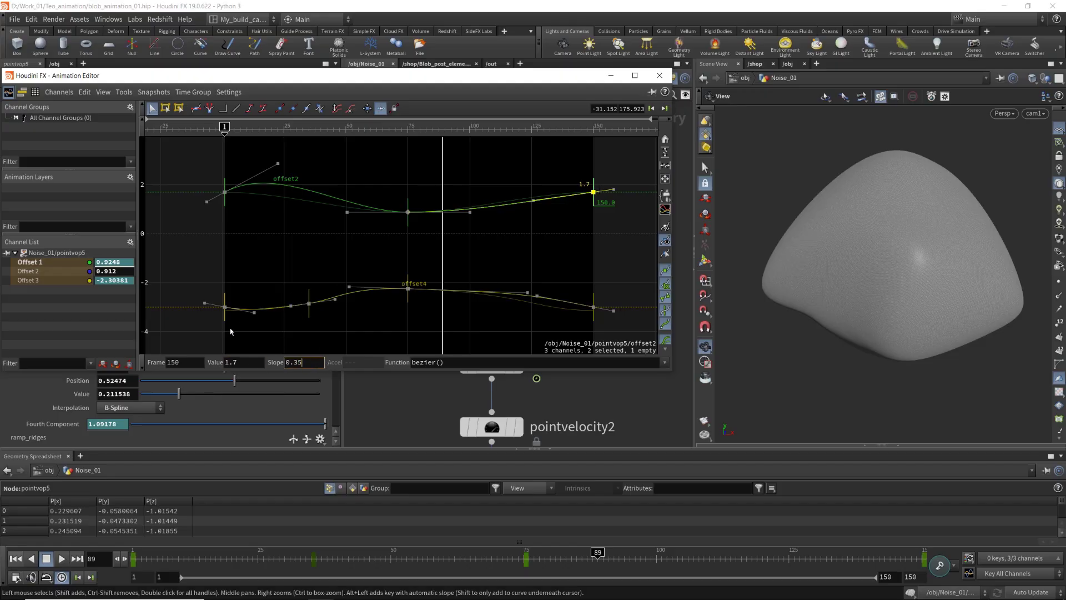
Examine the value and slope of the offset4 keys at frames 1 and 150
click(225, 307)
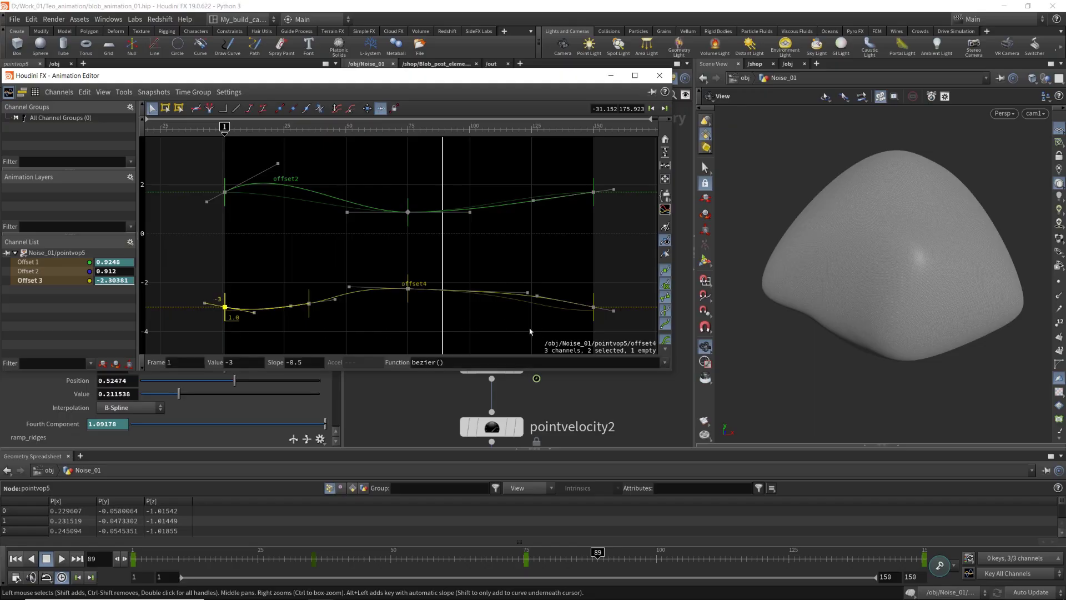
middle_drag(574, 332, 495, 333)
click(514, 306)
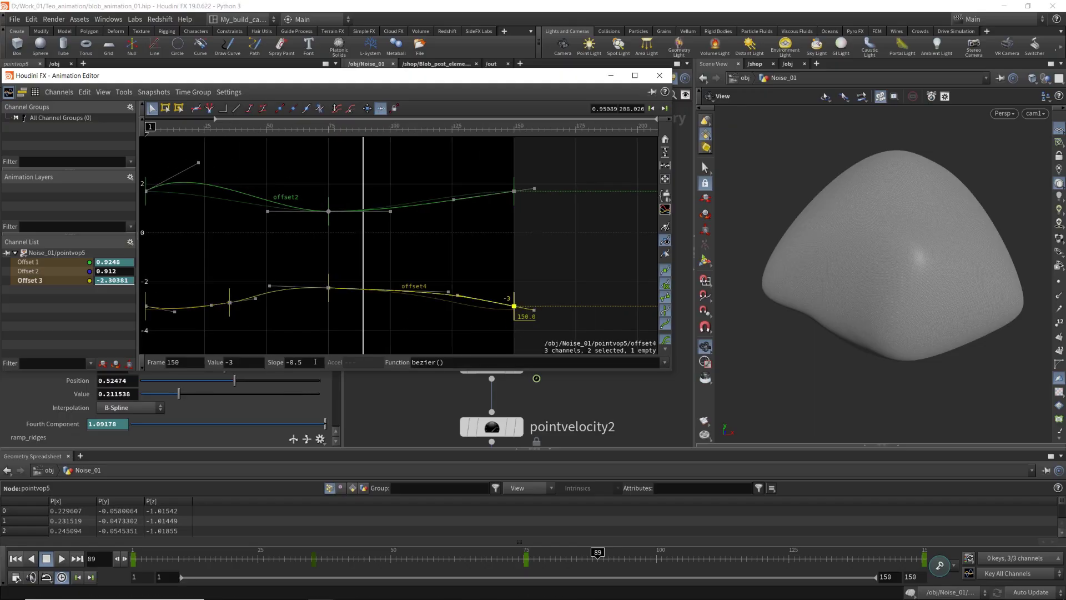
Shift all offset2 and offset4 keys up together, placing their end keys at about 1.84 and -2.86, and close the Animation Editor
middle_drag(340, 314, 401, 297)
scroll(401, 298, down, 1)
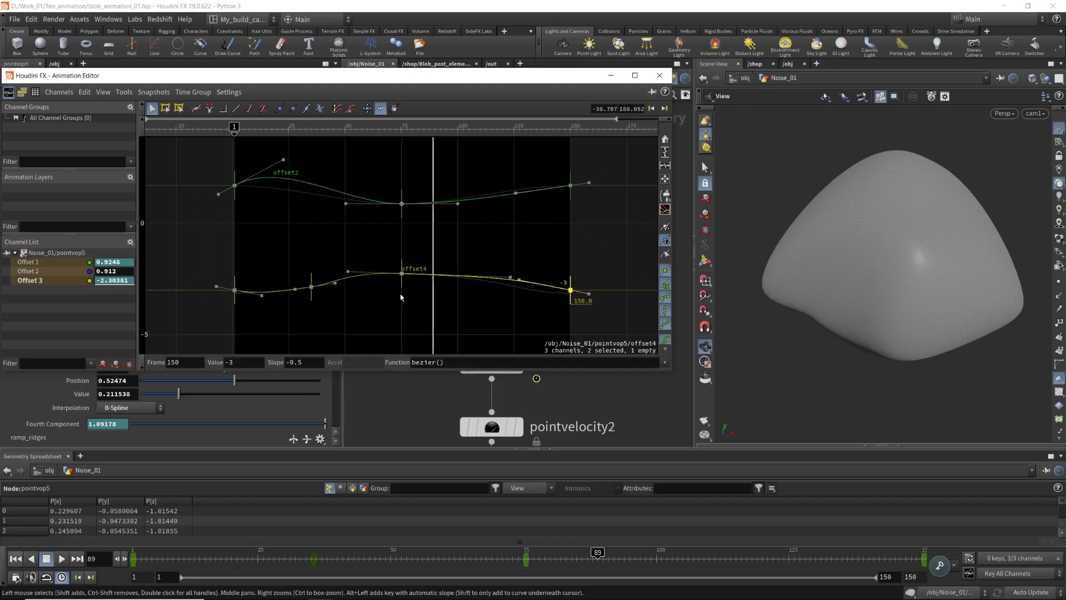
right_drag(401, 297, 375, 330)
drag(226, 168, 582, 325)
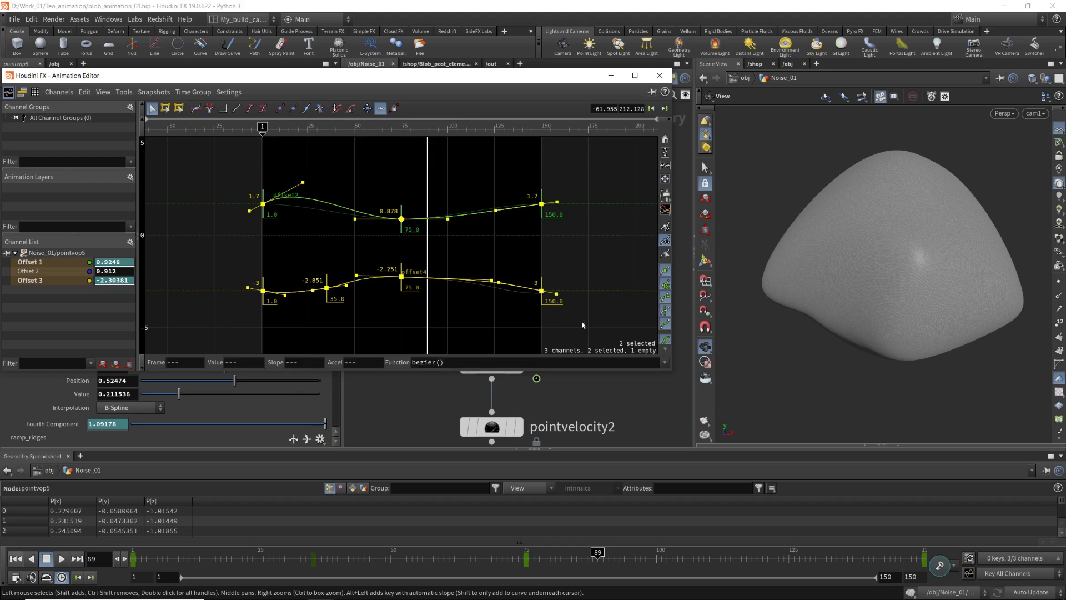
mouse_move(541, 207)
mouse_down()
mouse_move(543, 230)
mouse_move(543, 203)
mouse_up()
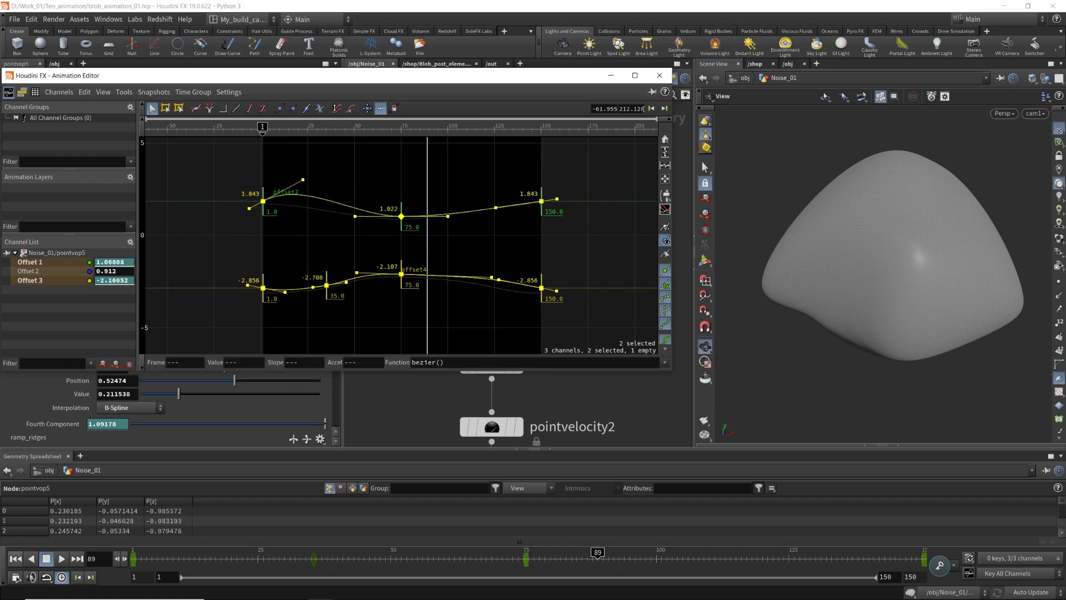
drag(649, 81, 652, 96)
click(653, 94)
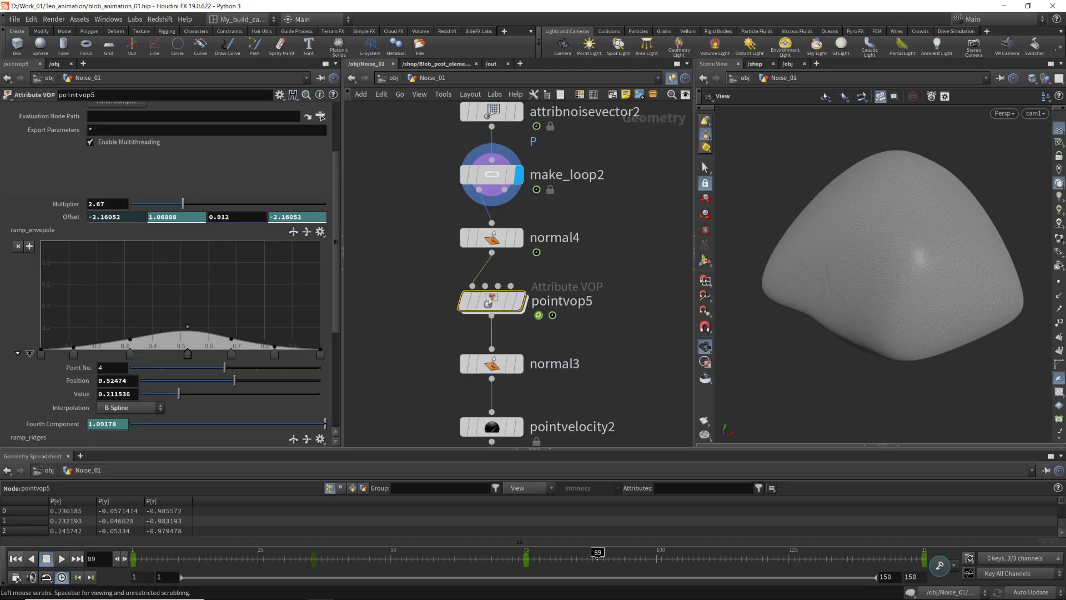
Scrub the timeline to frame 49 and display the result of the normal3 node with its settings shown
drag(599, 557, 388, 557)
middle_drag(594, 358, 596, 279)
click(521, 285)
click(500, 286)
Display the result of the pointvelocity2 node below normal3
middle_drag(578, 329, 577, 286)
middle_drag(575, 348, 597, 263)
mouse_move(534, 225)
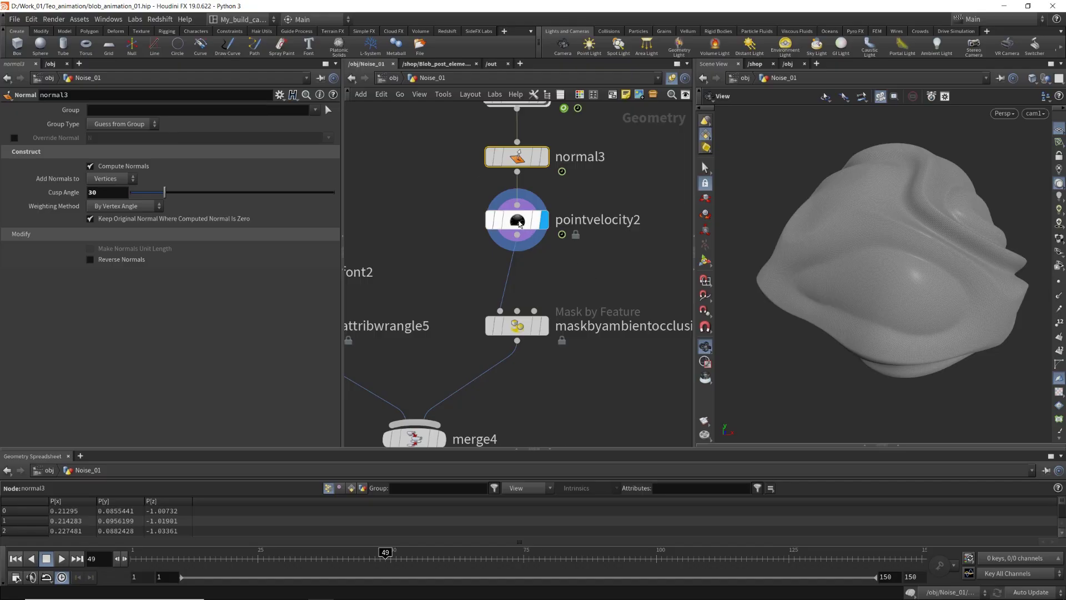
Show the settings of the pointvelocity2 node
middle_drag(588, 301, 605, 237)
mouse_move(495, 160)
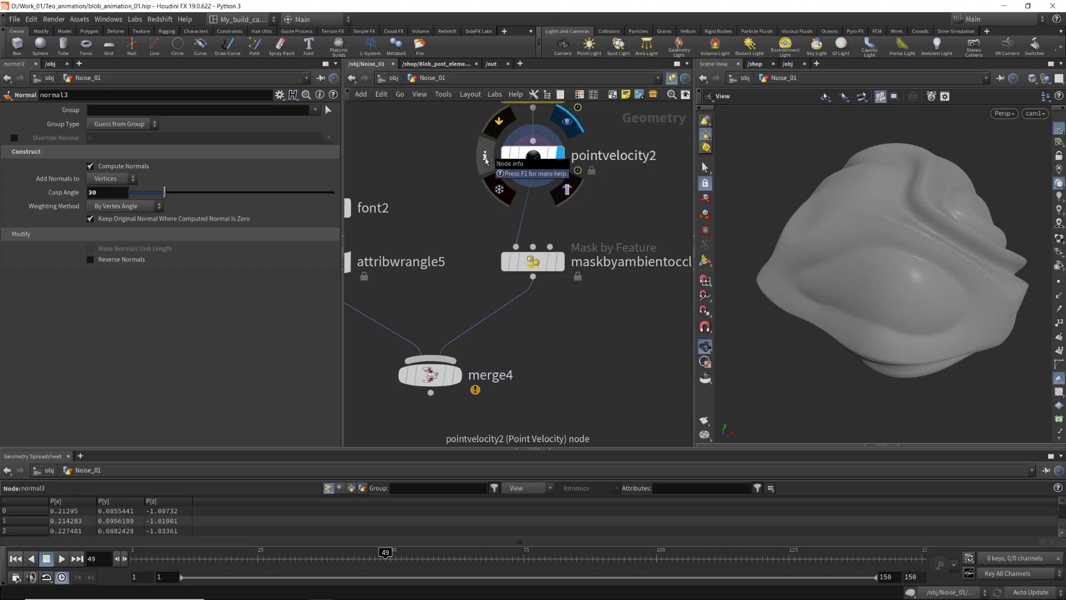
click(534, 158)
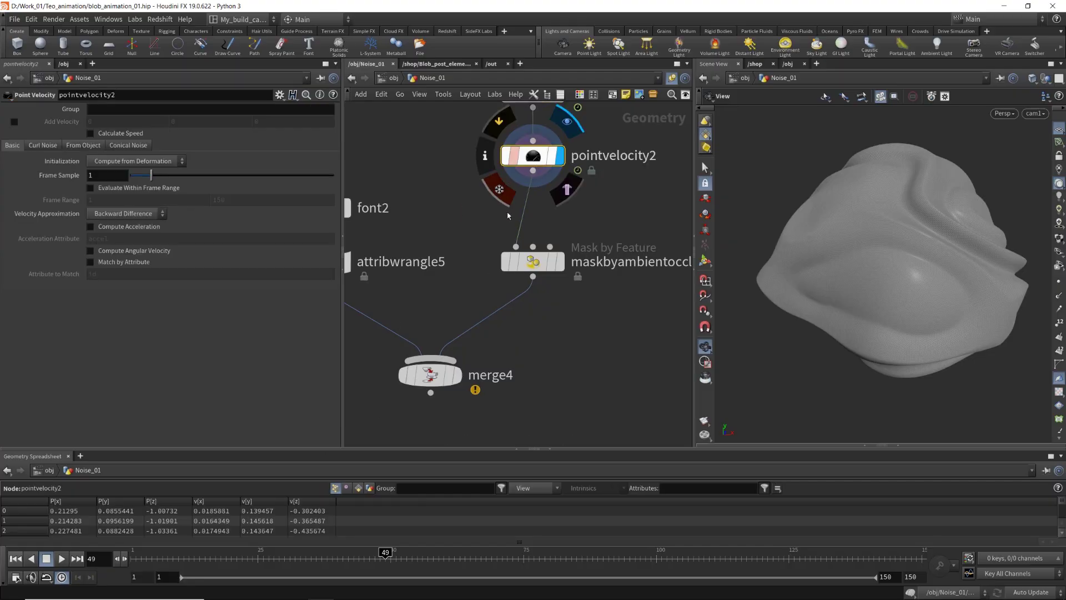
Display the result of the maskbyambientocclusion1 node, followed by the result of merge4
middle_drag(575, 337, 586, 302)
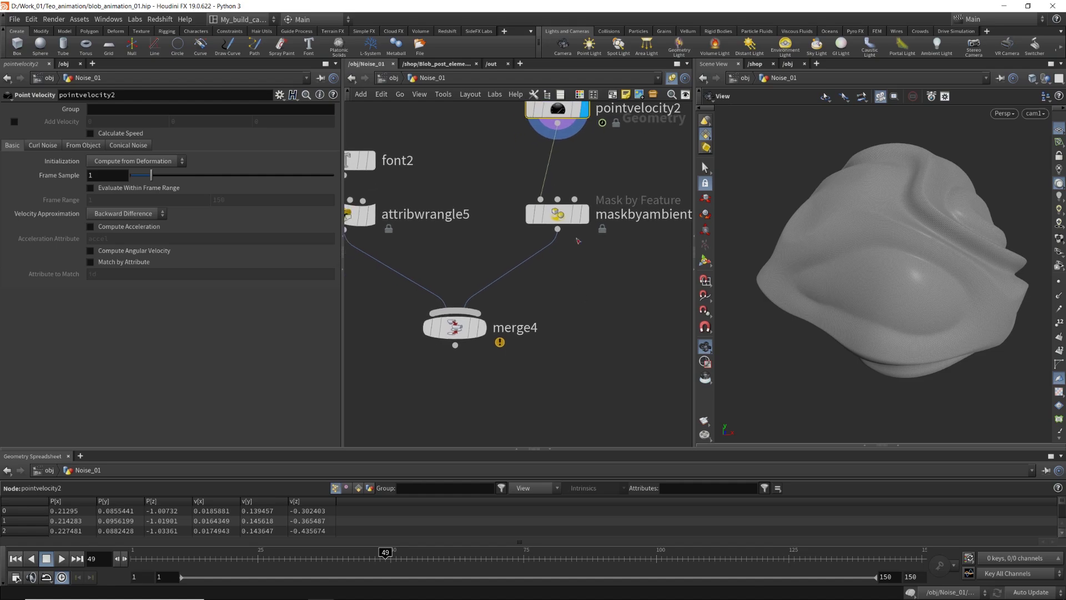
click(585, 221)
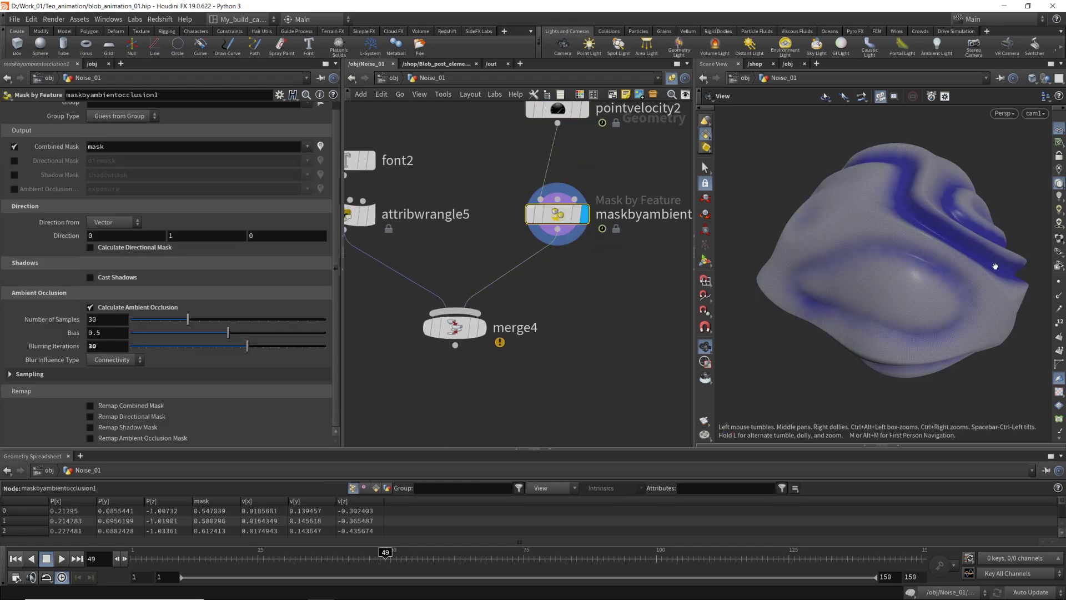
middle_drag(564, 324, 645, 322)
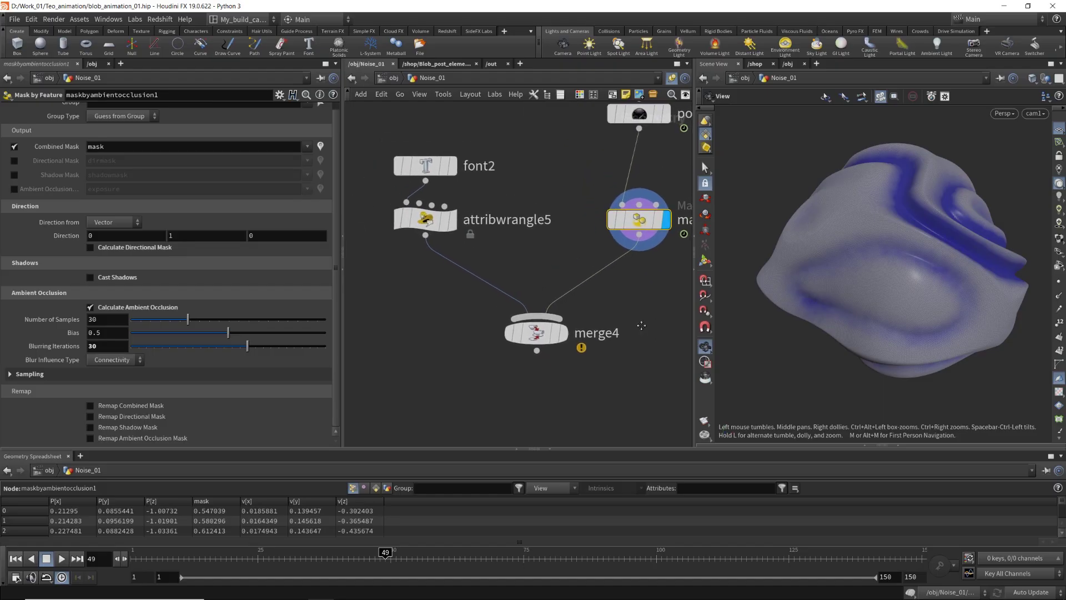
middle_drag(608, 363, 572, 365)
click(502, 337)
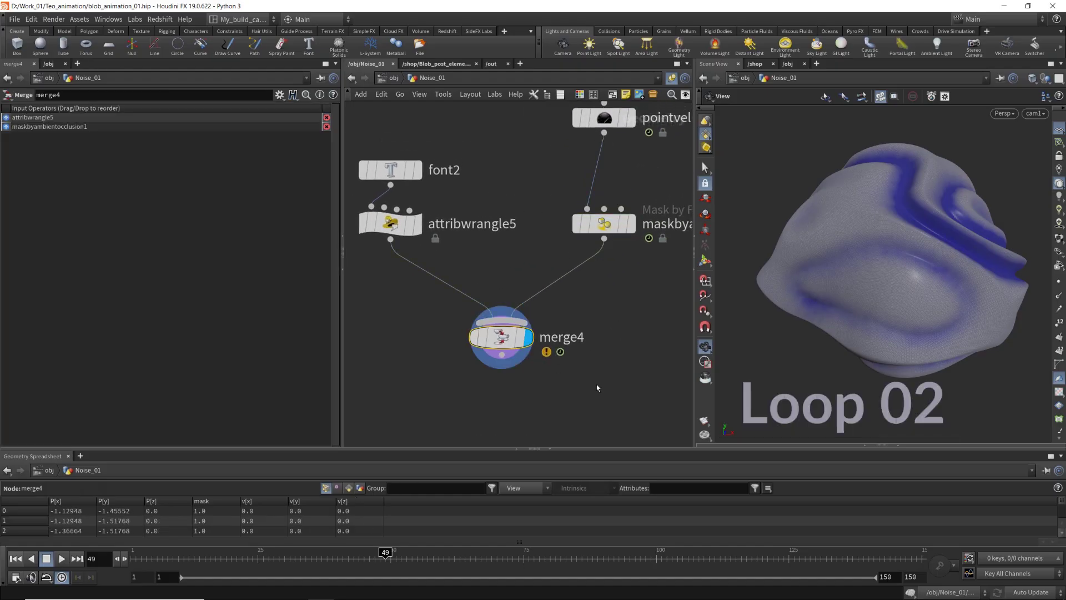
Switch to MPlay to review the Loop 02 preview sequence, and minimise its window
mouse_move(346, 589)
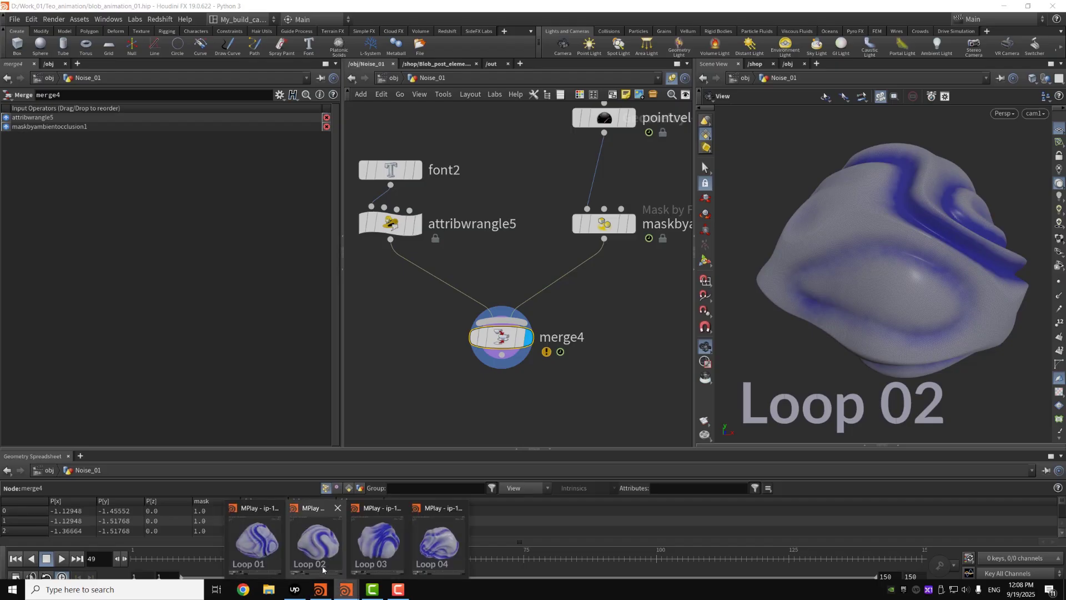
click(320, 557)
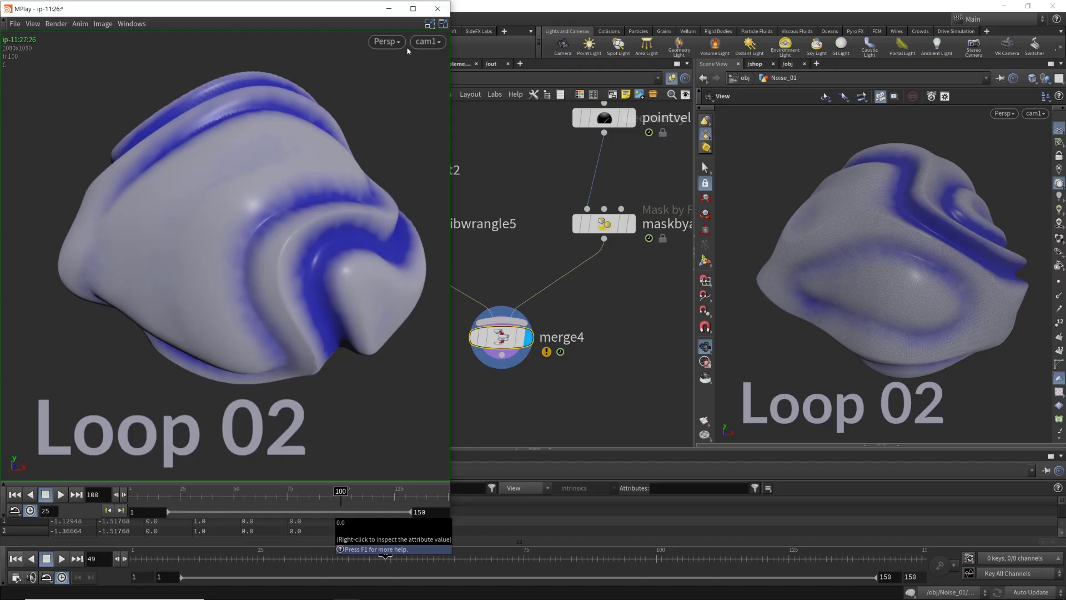
click(388, 9)
Open the pointvop5 network and try a multiplier of 10 on the mulconst1 node after modulo1
middle_drag(524, 239, 468, 355)
scroll(468, 172, down, 3)
middle_drag(470, 161, 451, 260)
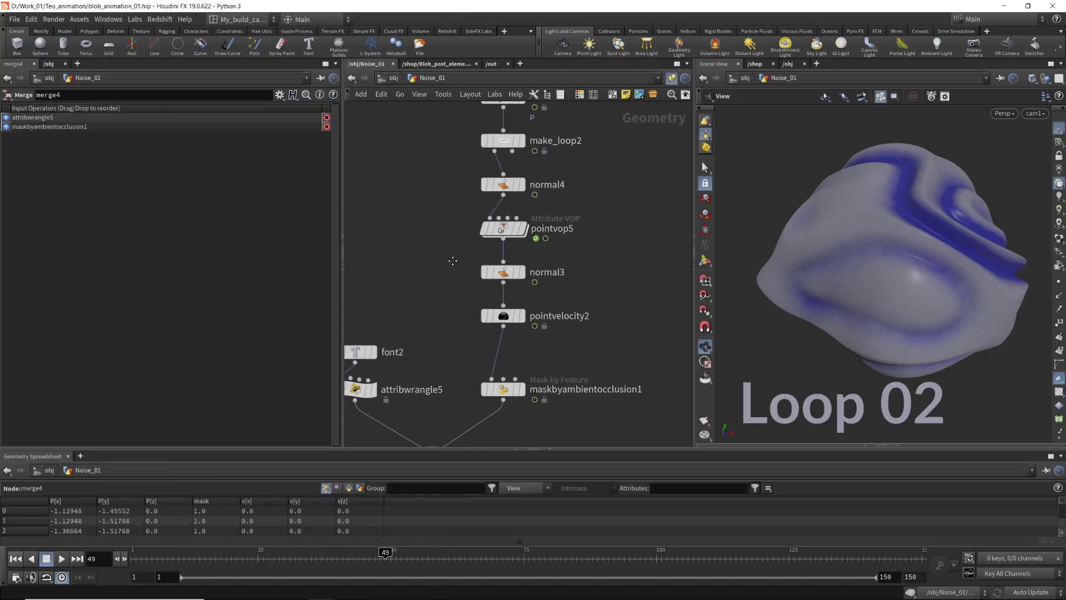
middle_drag(441, 193, 430, 255)
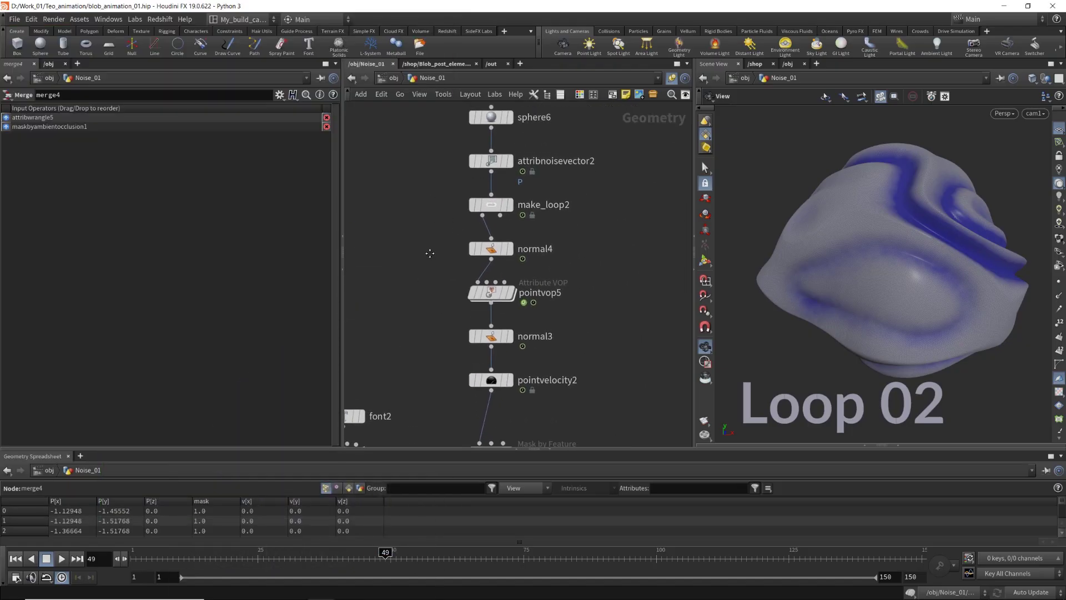
drag(429, 267, 580, 317)
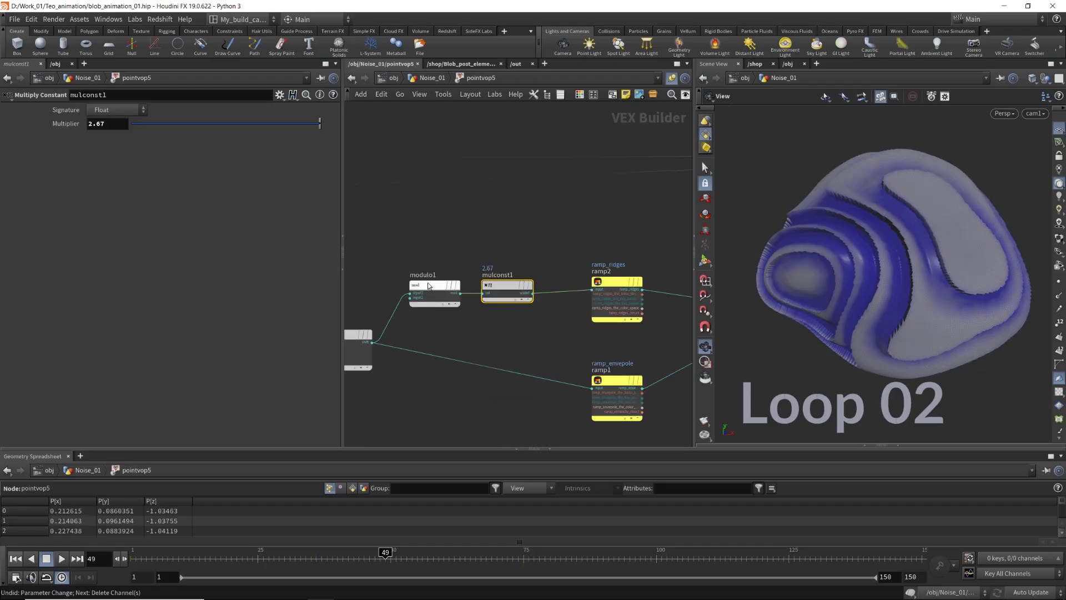
click(435, 285)
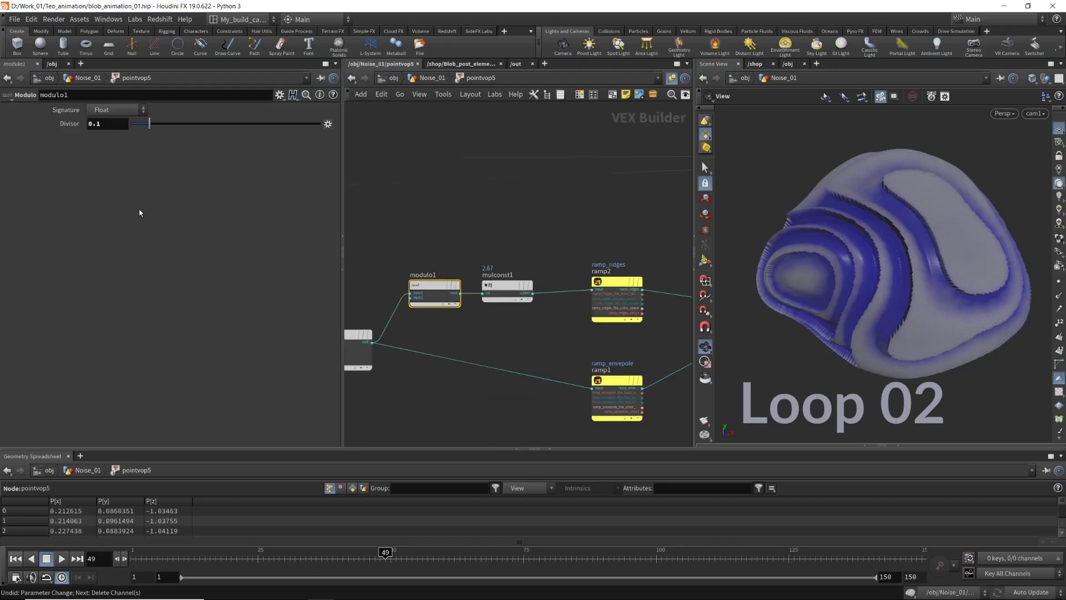
click(507, 289)
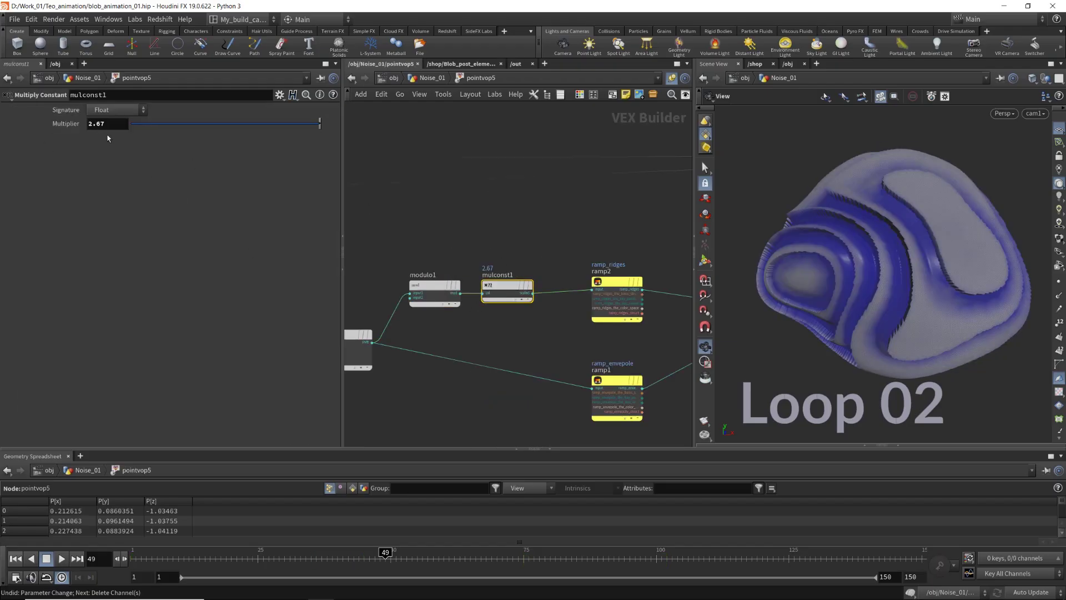
double_click(97, 124)
text(10)
key(Return)
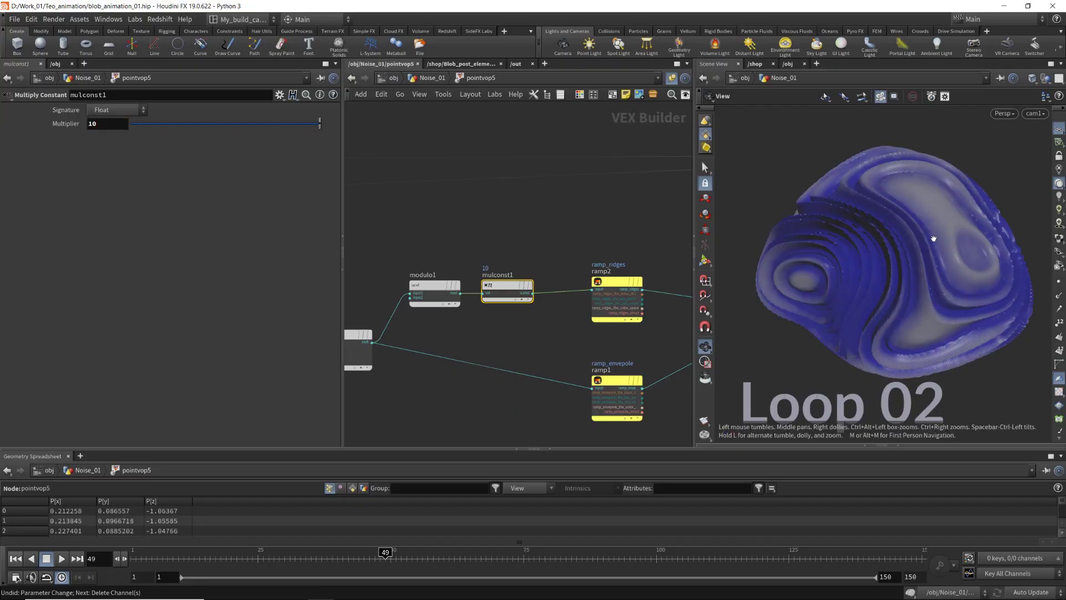
Inspect the ramp_ridges parameter node and the matching ramp settings on pointvop5, and return inside its network
middle_drag(546, 329, 420, 305)
click(479, 250)
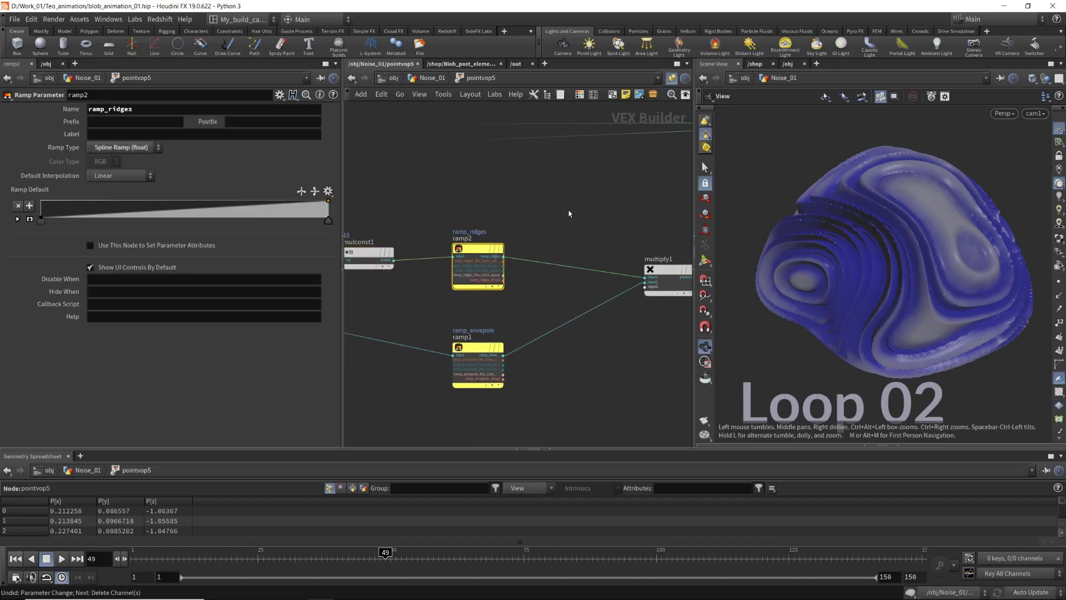
key(u)
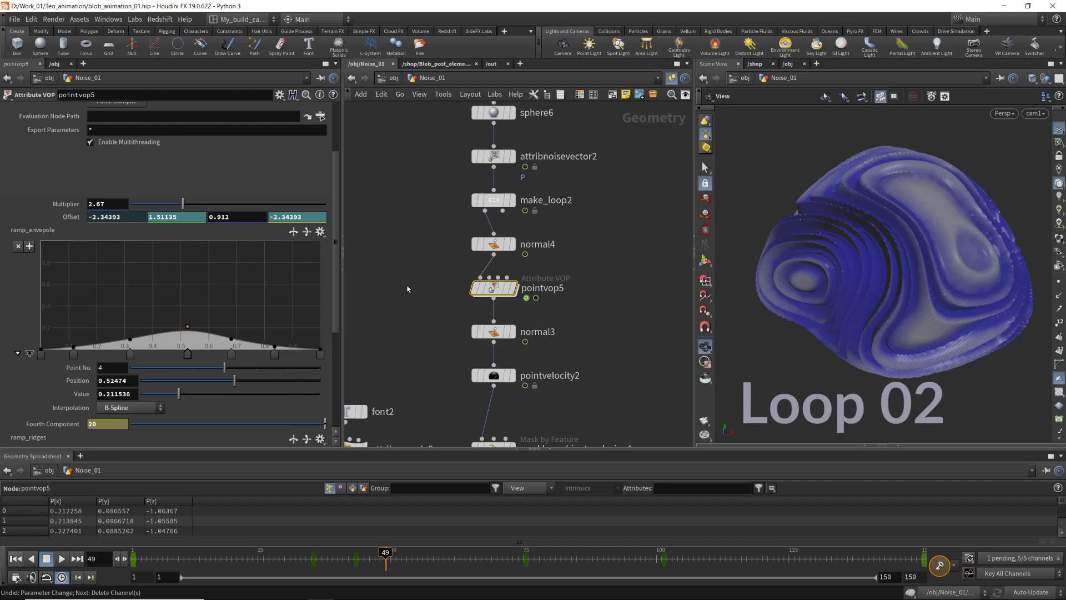
double_click(497, 288)
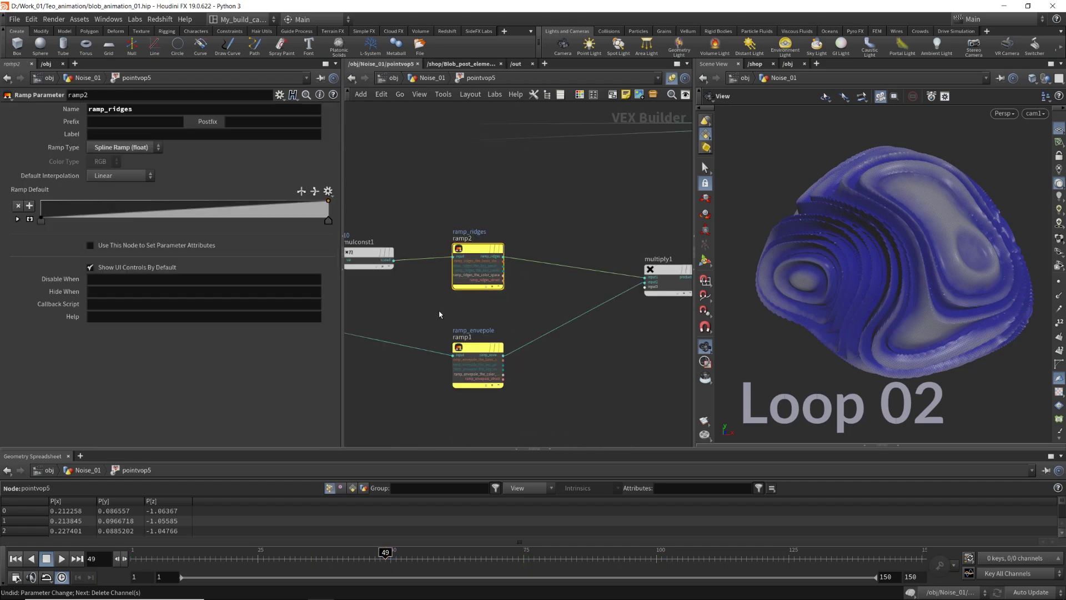
Try a divisor of 0.05 on the modulo1 node
middle_drag(439, 314, 617, 334)
click(472, 276)
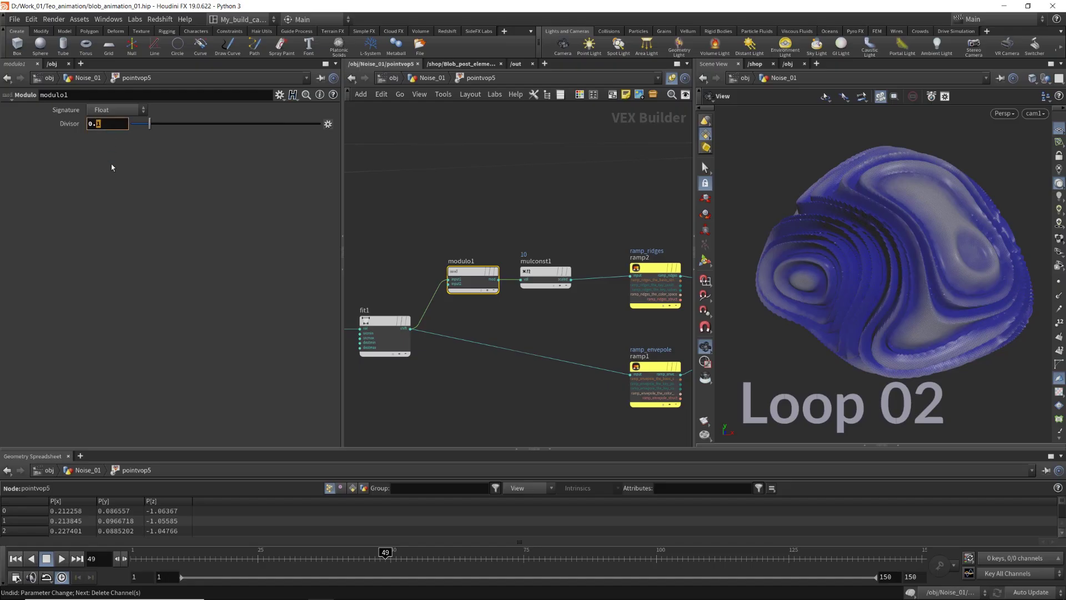
text(05)
key(Return)
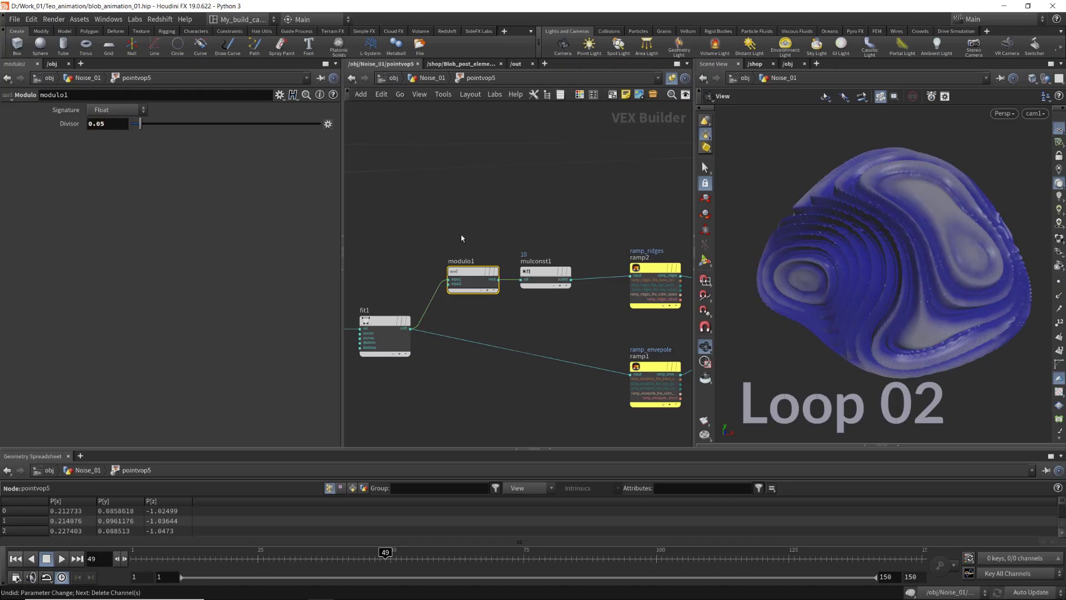
Try a multiplier of 20 on mulconst1, undo it and go back up to the Noise_01 network
click(541, 285)
click(117, 128)
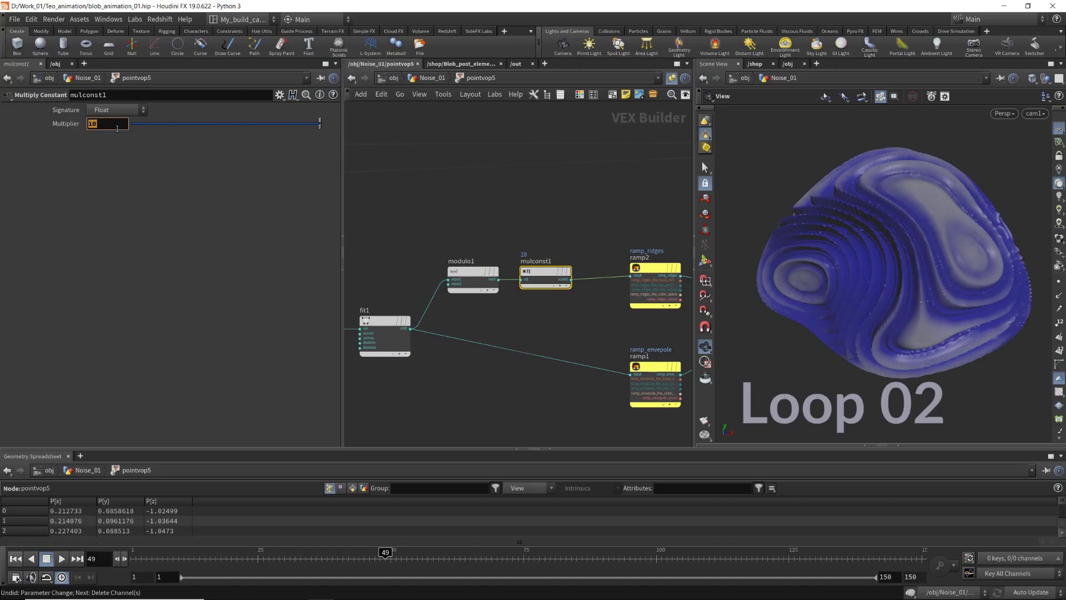
text(20)
key(Return)
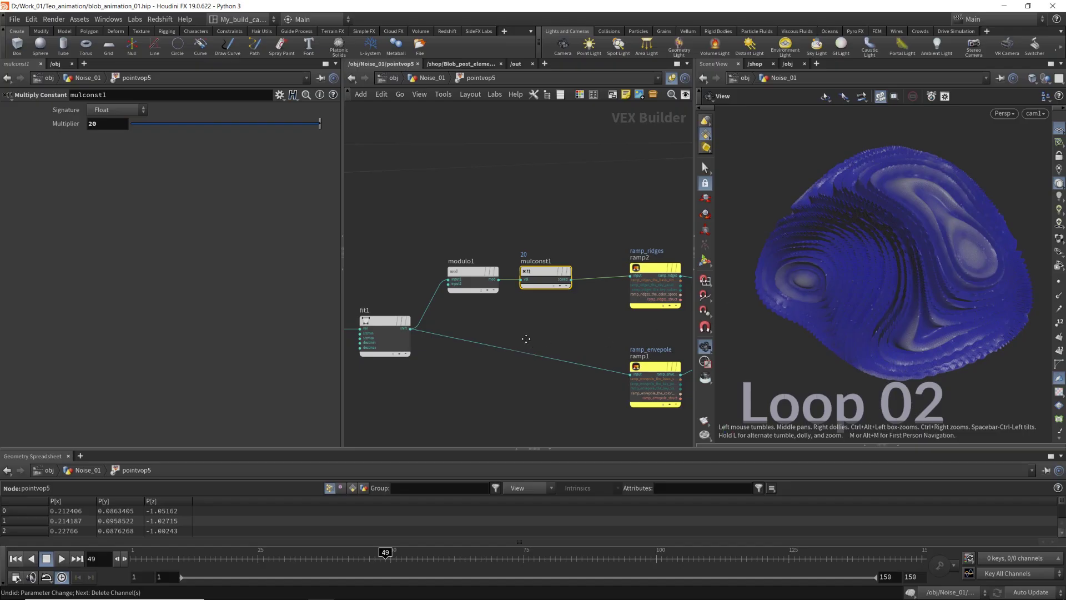
middle_drag(525, 338, 532, 332)
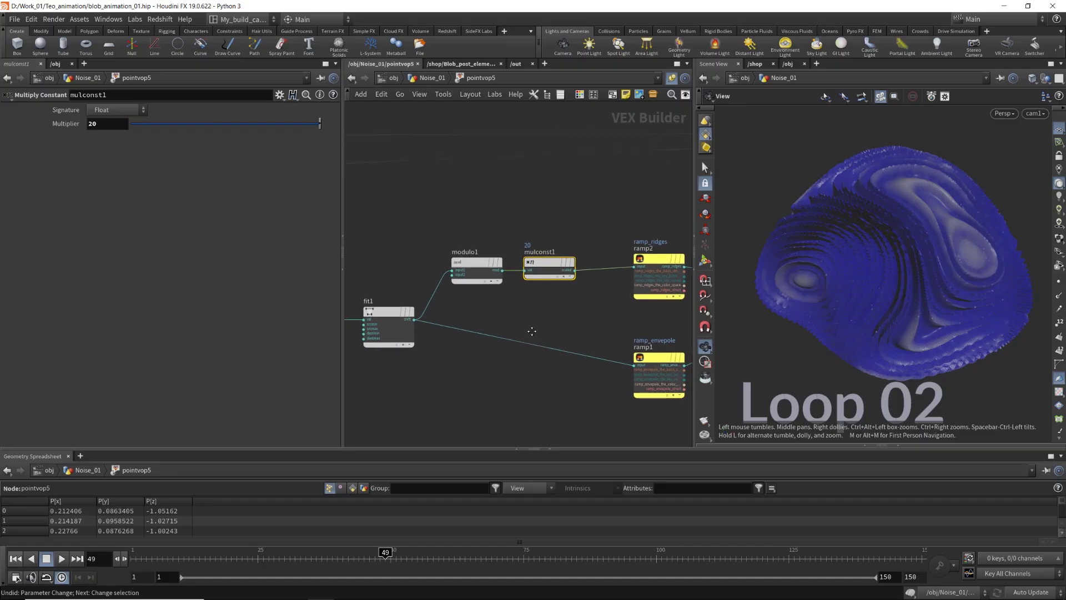
key(ctrl+z)
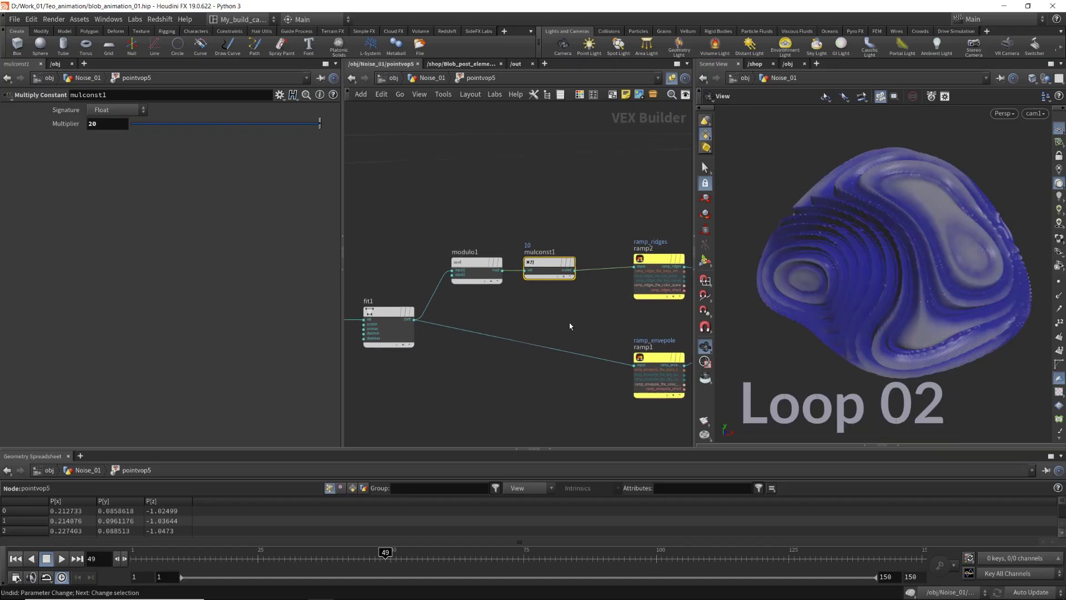
key(u)
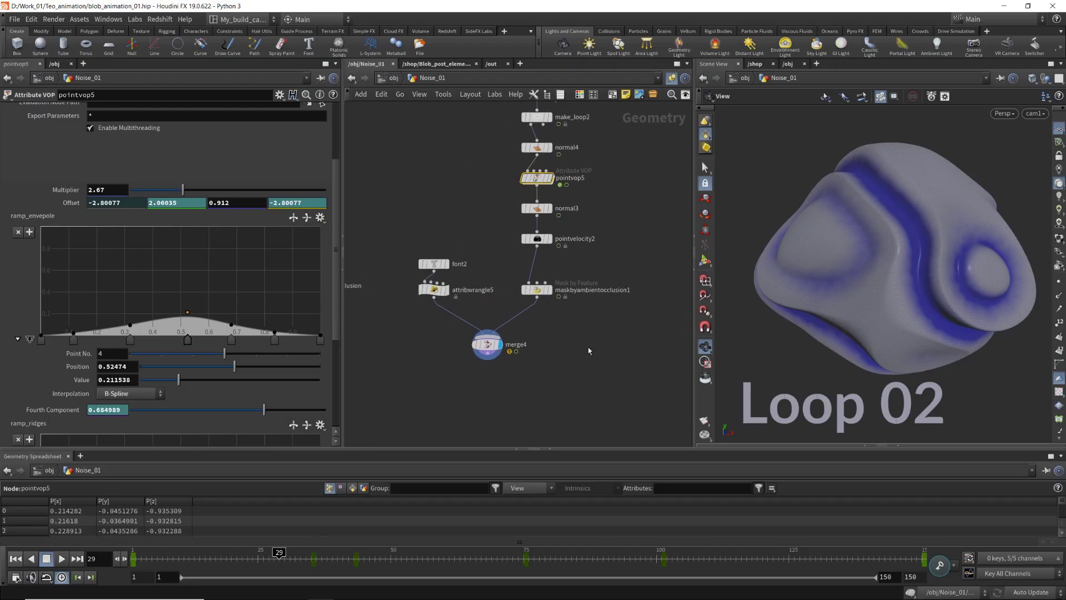
Display the result of the merge2 node that combines the separate spheres
scroll(599, 326, down, 4)
middle_drag(599, 326, 452, 347)
scroll(476, 289, up, 6)
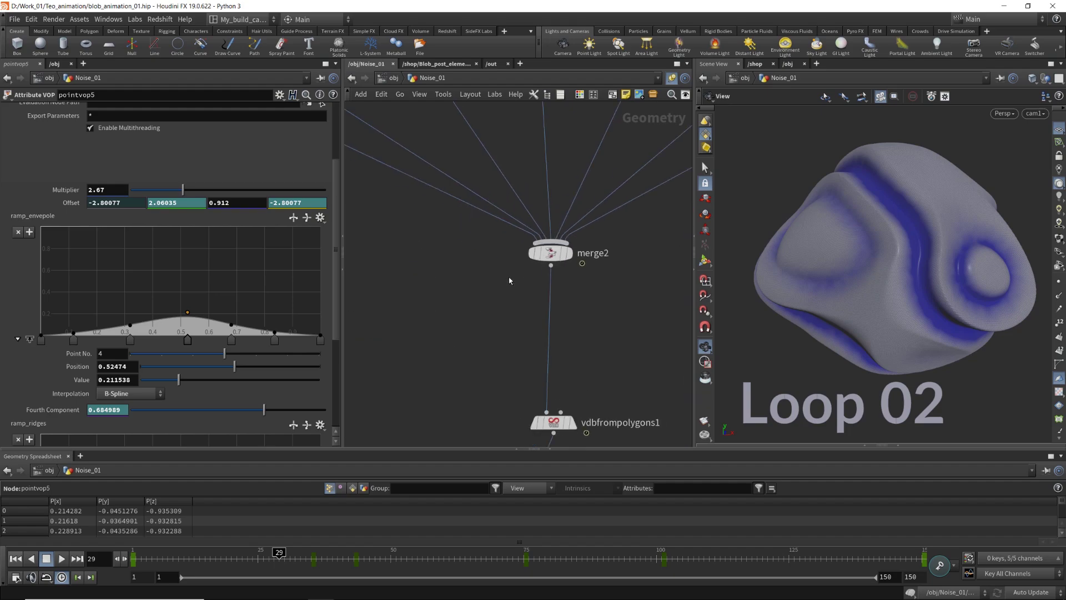
click(572, 253)
Select the sphere7 node and open its Center channels in the Animation Editor
scroll(440, 320, down, 3)
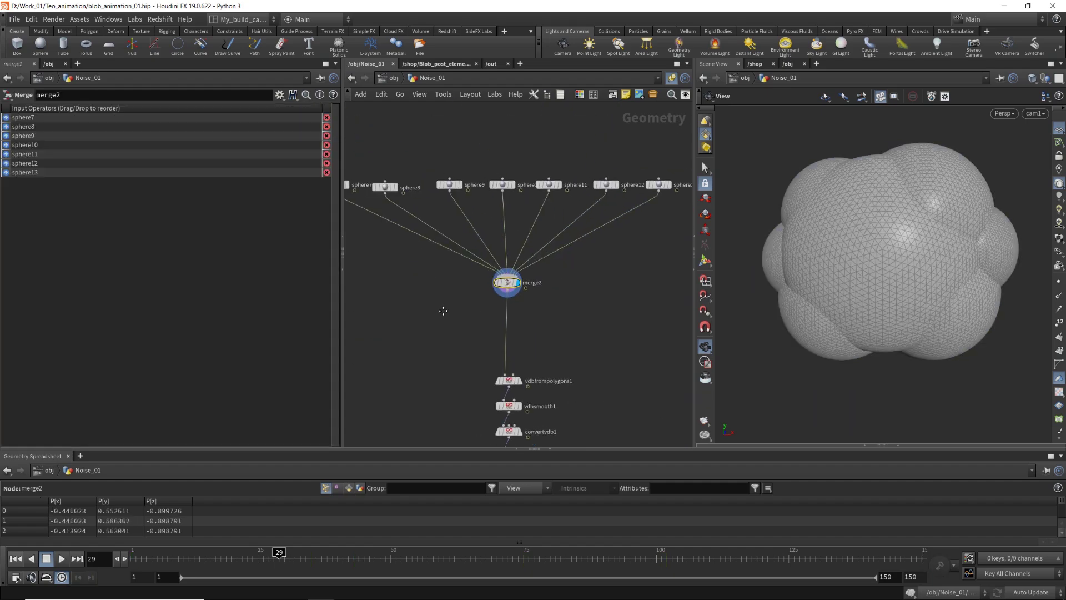
middle_drag(441, 307, 505, 335)
scroll(497, 333, down, 3)
scroll(432, 277, up, 6)
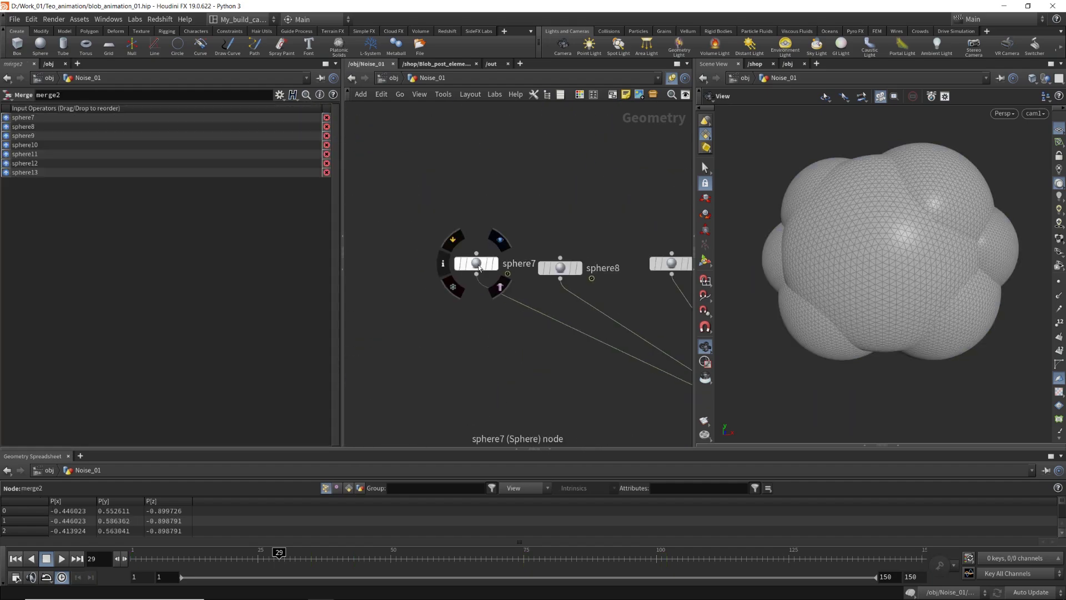
click(470, 262)
shift+click(67, 151)
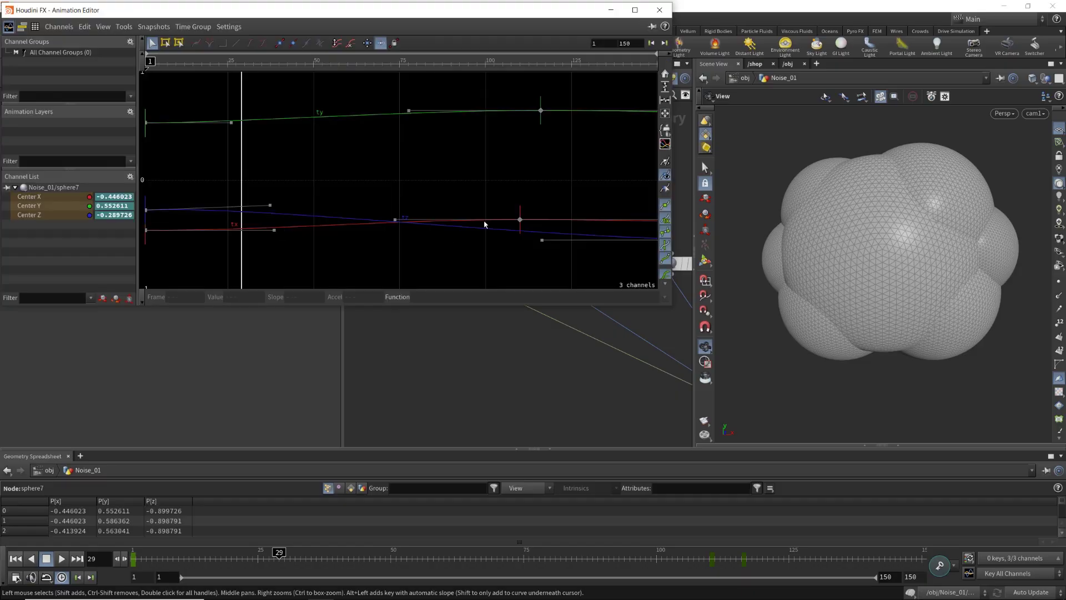
Examine the end keys of all three sphere7 Center curves at frame 275 and close the Animation Editor
scroll(414, 178, down, 3)
middle_drag(383, 183, 203, 221)
scroll(295, 212, down, 3)
drag(499, 151, 425, 264)
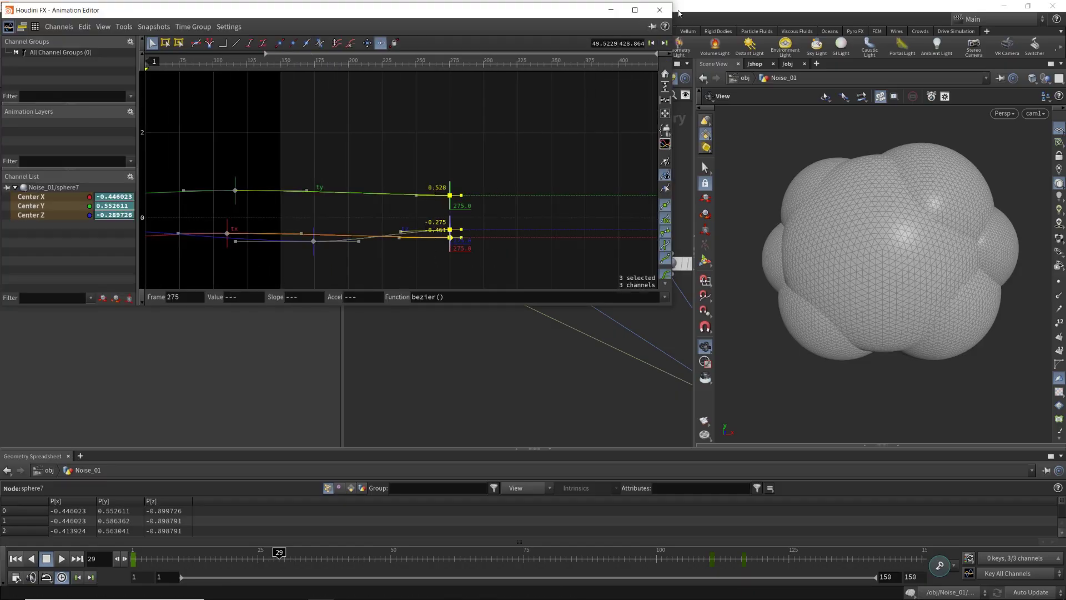
click(659, 10)
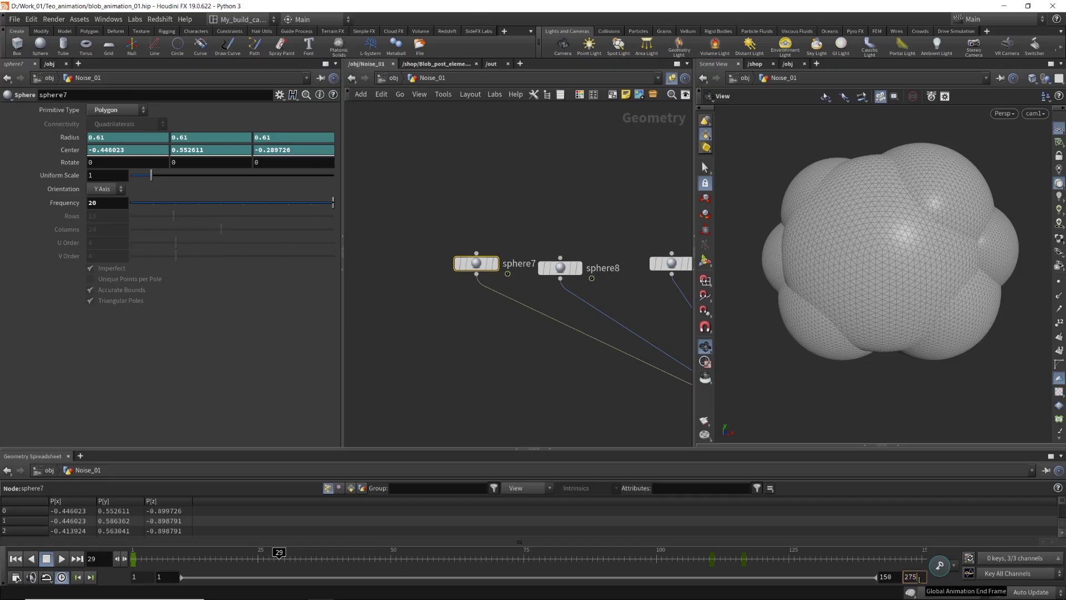
Set the global animation end frame to 275 and scrub through the motion of sphere7 displayed on its own
key(Return)
scroll(447, 312, down, 4)
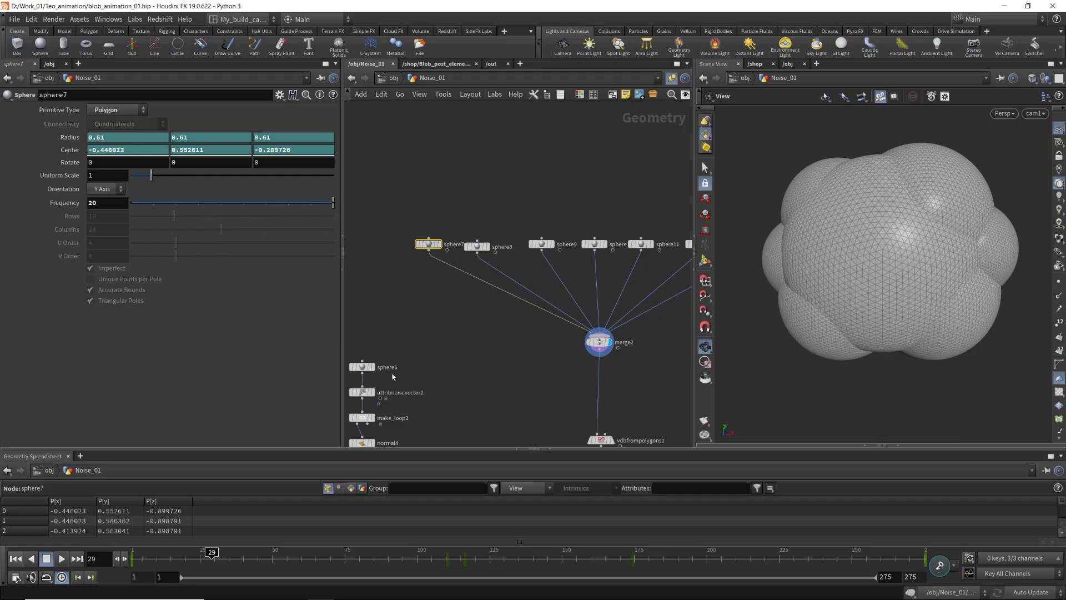
click(439, 244)
drag(205, 557, 720, 549)
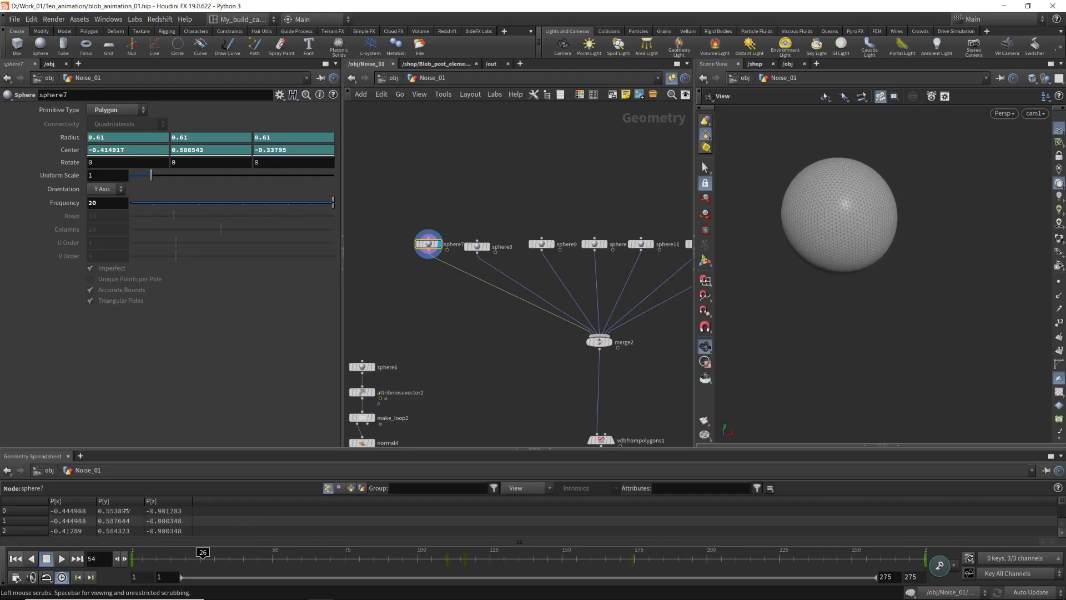
Reopen the sphere7 Center curves in the Animation Editor and examine the Center Z key at frame 1
shift+click(65, 150)
scroll(411, 153, down, 3)
middle_drag(419, 152, 408, 186)
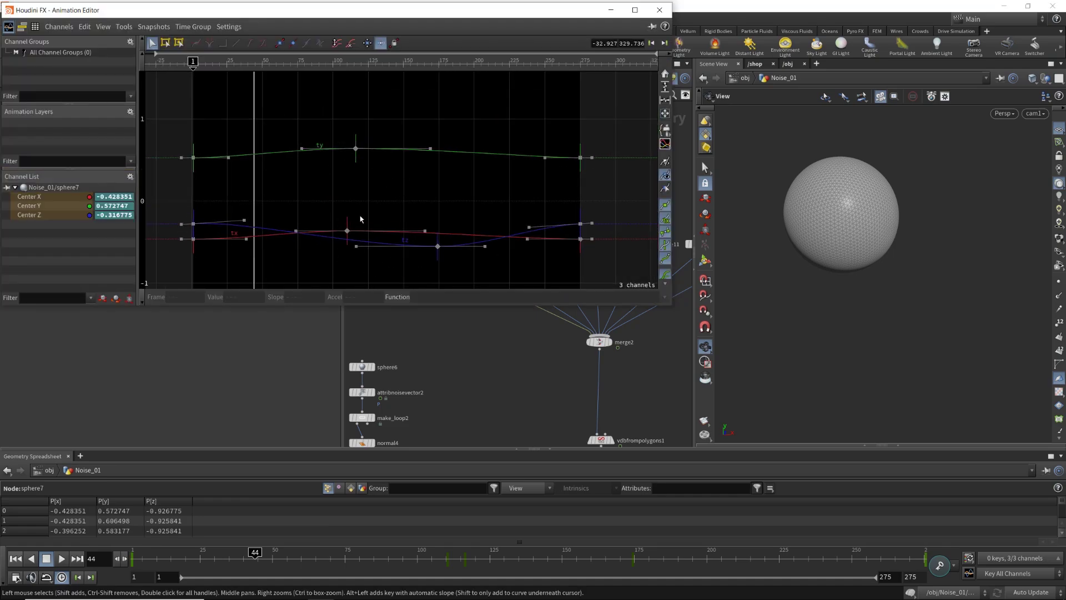
middle_drag(350, 203, 374, 204)
scroll(217, 232, up, 2)
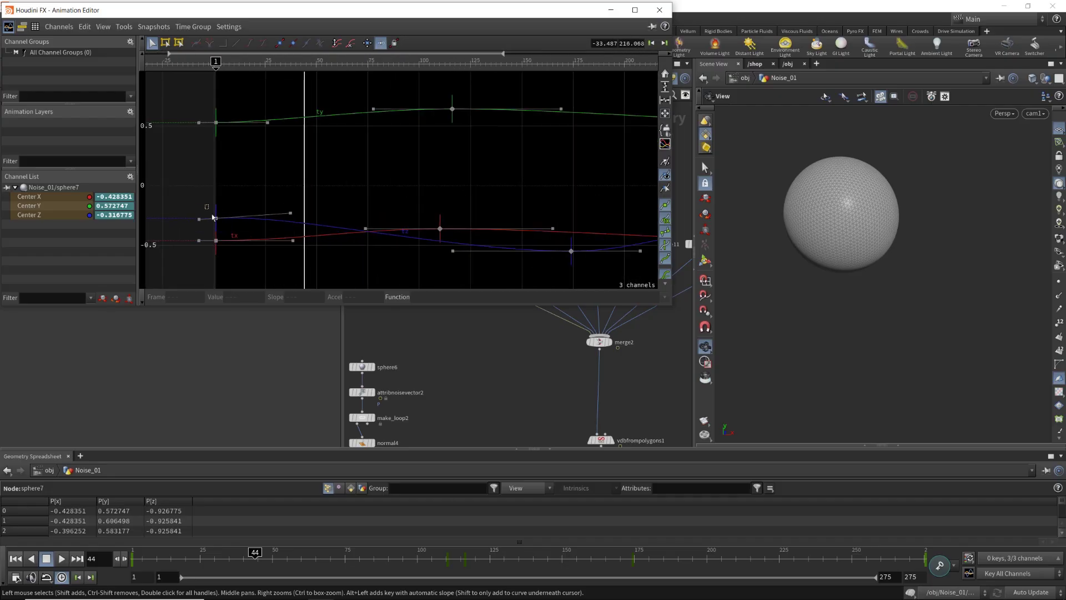
drag(212, 217, 227, 227)
Select the Center Z key at frame 275 to compare it with the start key
scroll(238, 203, down, 3)
middle_drag(486, 215, 335, 214)
scroll(477, 215, up, 2)
drag(517, 197, 493, 226)
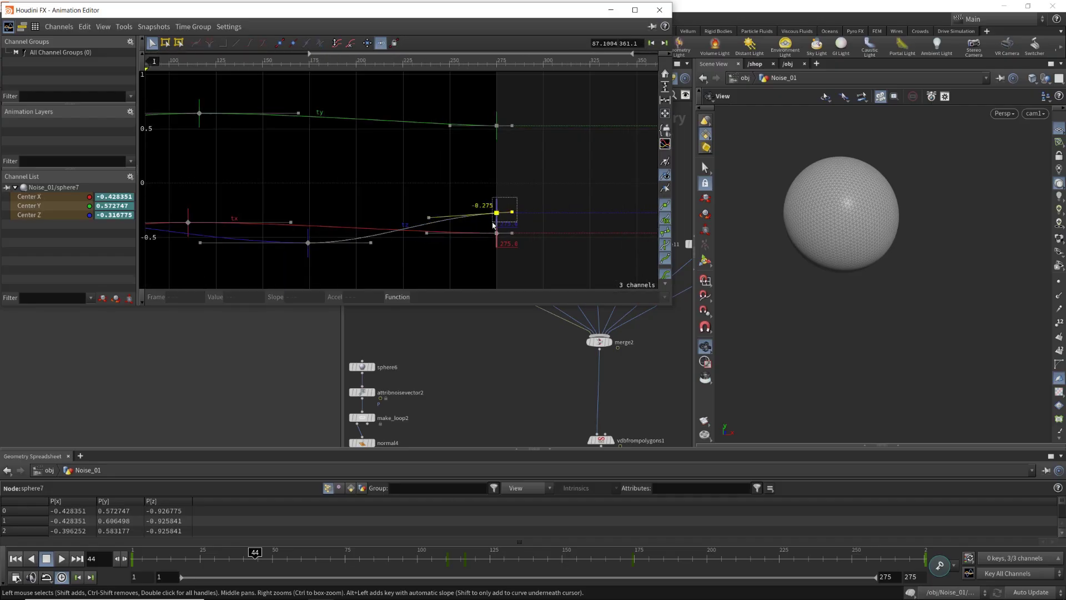
Close the Animation Editor and display the merge2 node that combines all seven spheres
click(658, 10)
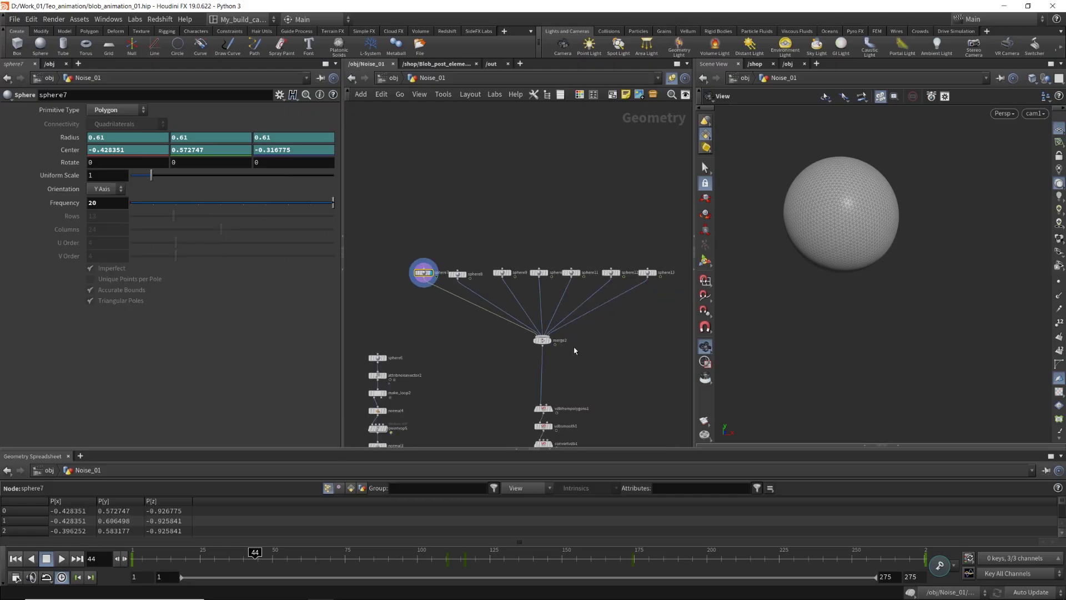
click(551, 341)
click(543, 340)
middle_drag(445, 388, 443, 371)
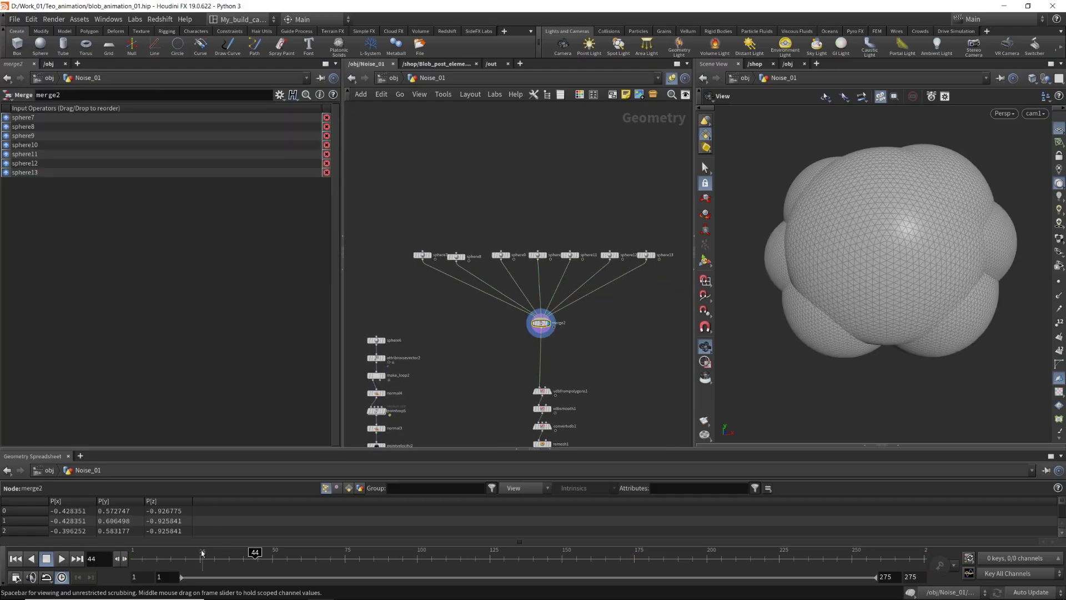
Scrub and play the merged spheres' animation across the frame range, finishing at frame 1
drag(201, 553, 41, 561)
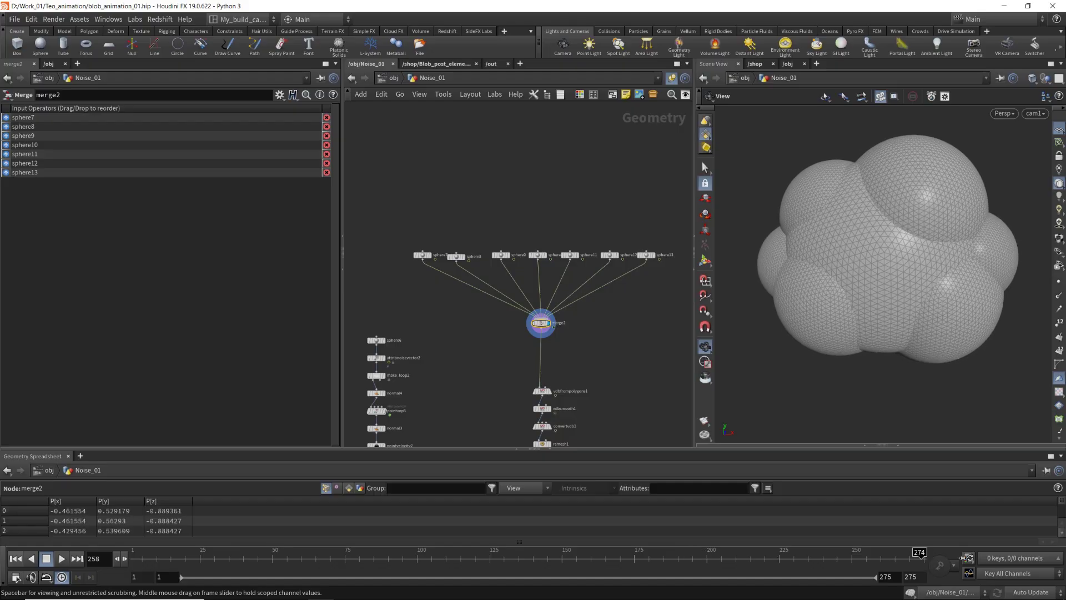
drag(109, 539, 83, 550)
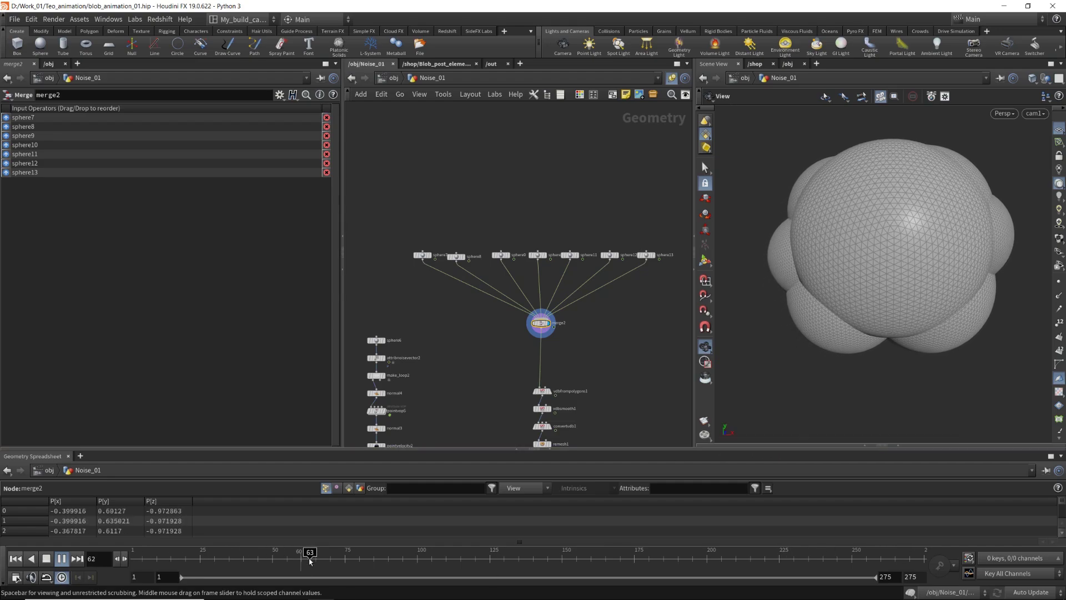
drag(311, 558, 734, 538)
click(114, 563)
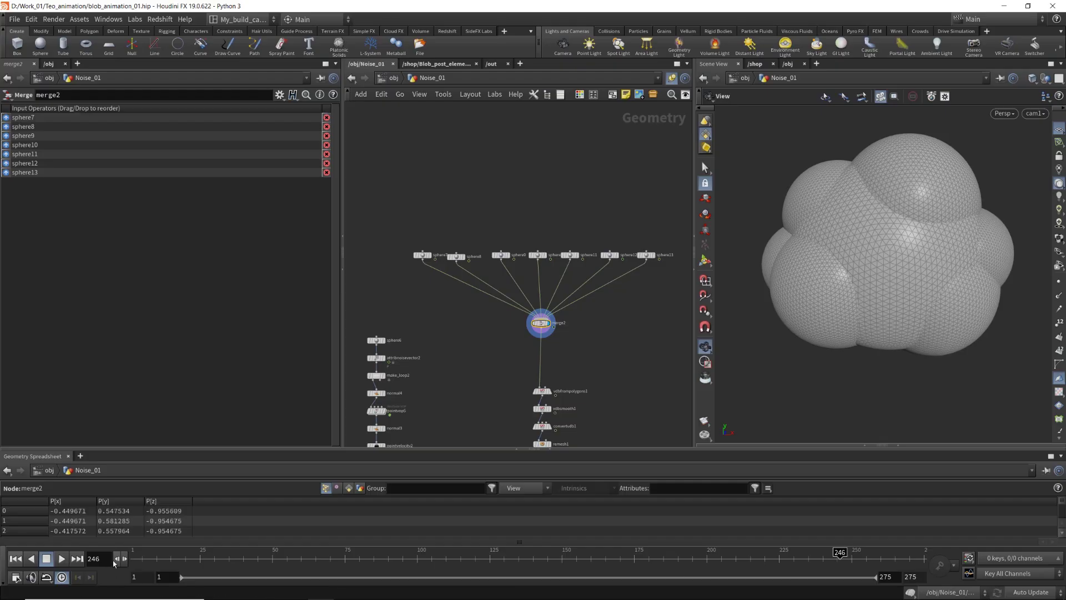
click(61, 559)
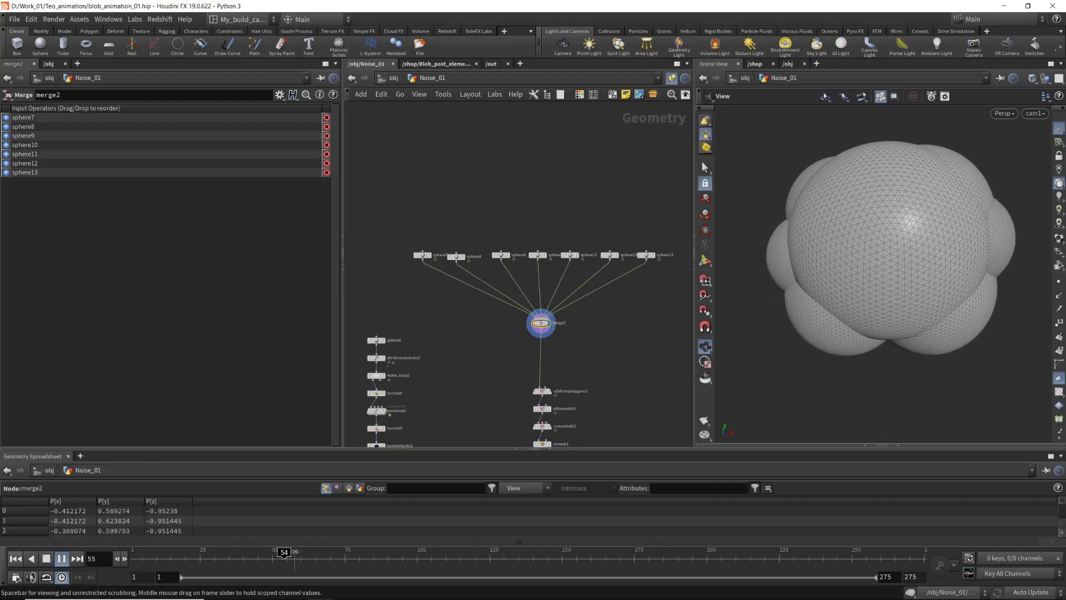
drag(282, 558, 134, 557)
Display vdbfrompolygons1 and vdbsmooth1 in turn to examine the volume conversion and smoothing of the merged spheres
middle_drag(474, 356, 435, 279)
scroll(466, 292, up, 3)
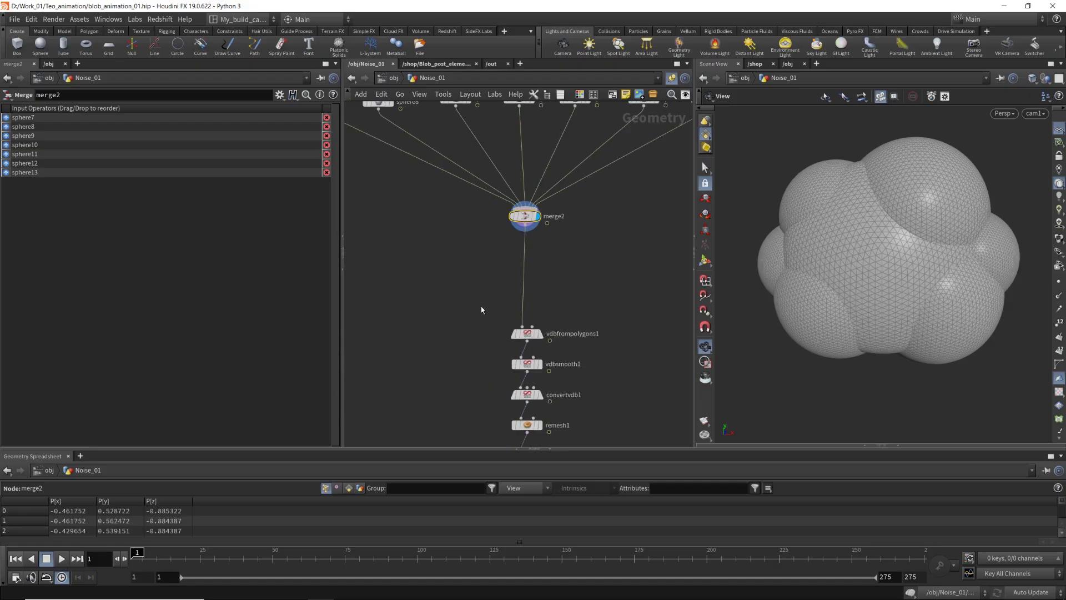
click(539, 334)
click(525, 333)
middle_drag(434, 357, 434, 336)
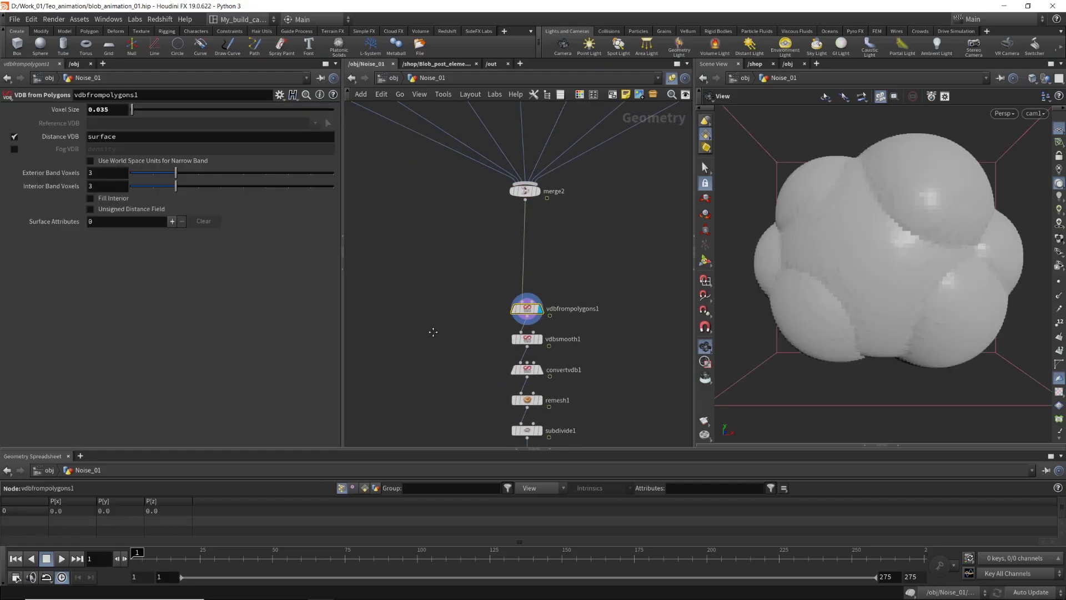
click(542, 341)
click(529, 340)
middle_drag(467, 368, 453, 337)
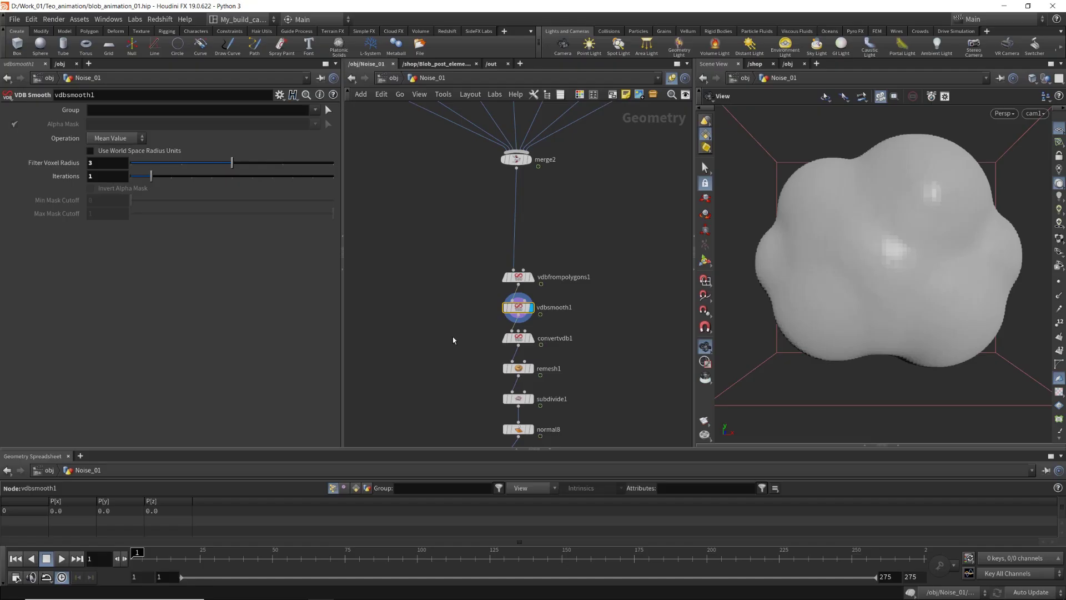
Display convertvdb1, remesh1 and subdivide1 in turn to examine how the smoothed volume is meshed
click(536, 338)
click(519, 337)
middle_drag(500, 379, 496, 340)
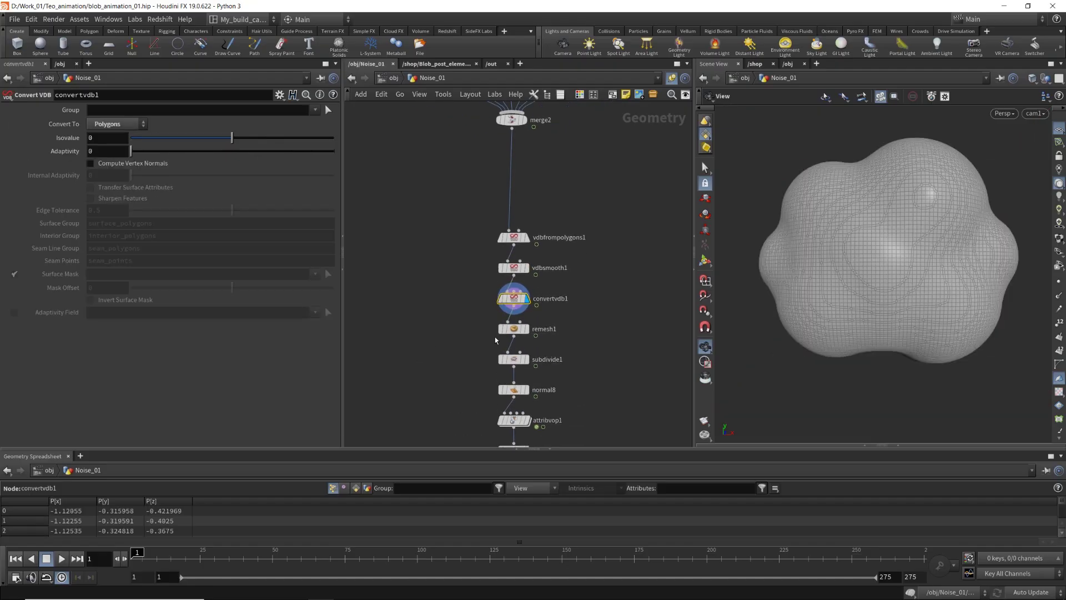
click(525, 329)
click(512, 329)
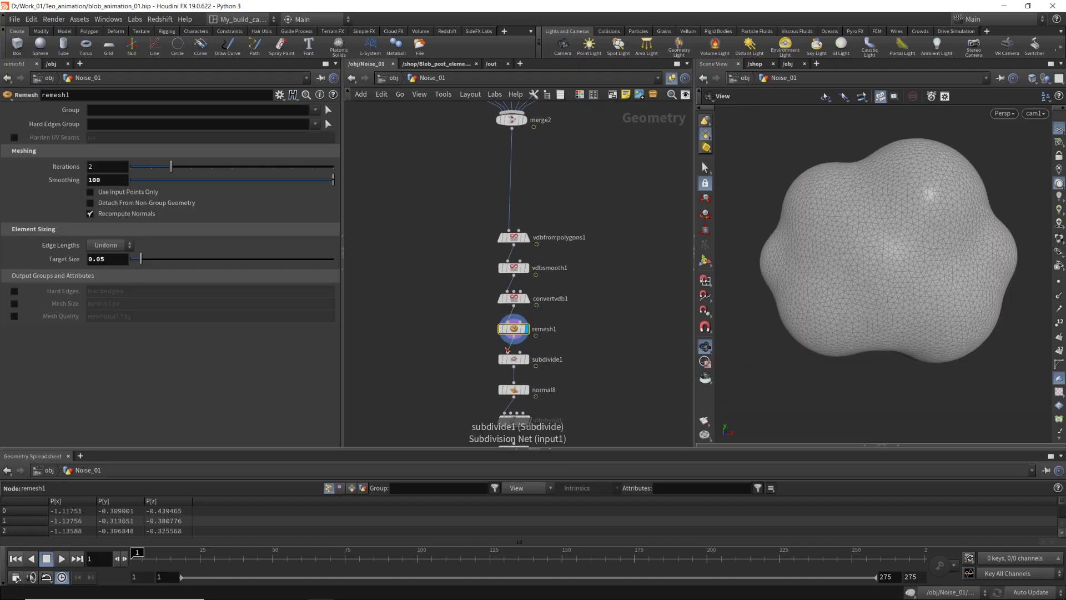
middle_drag(421, 361, 375, 281)
click(526, 340)
click(514, 339)
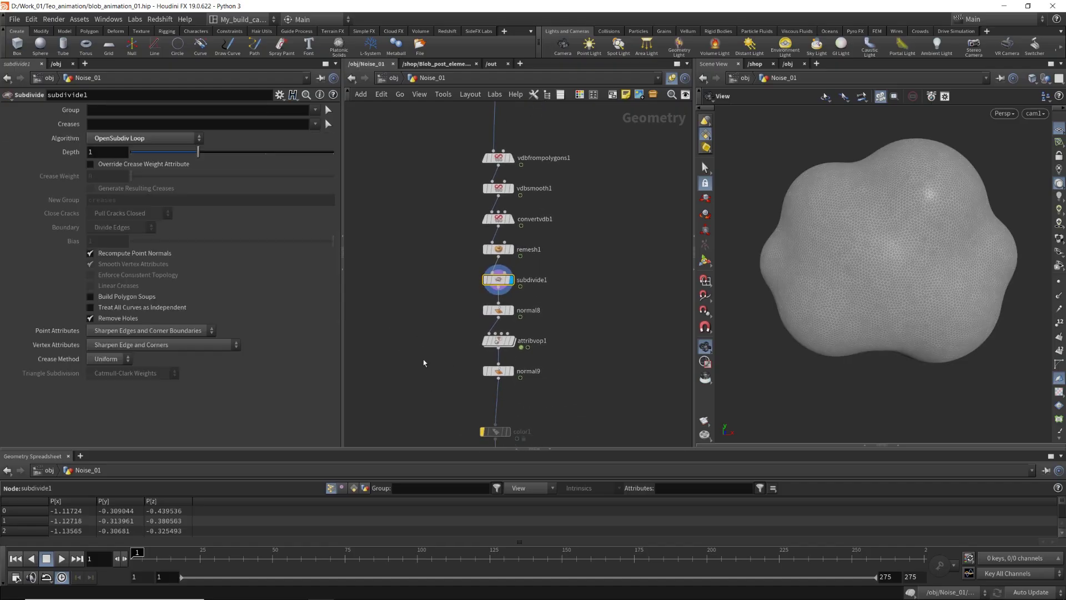
Examine the ramp and Offset parameters of attribvop1 and display the merge5 result
click(489, 340)
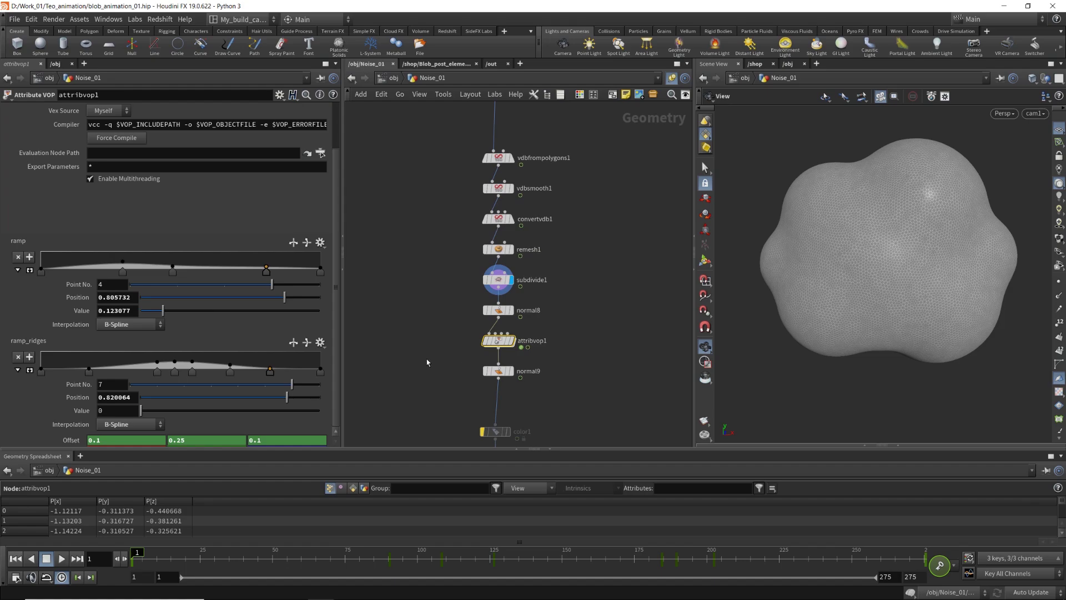
drag(338, 324, 332, 381)
mouse_move(498, 345)
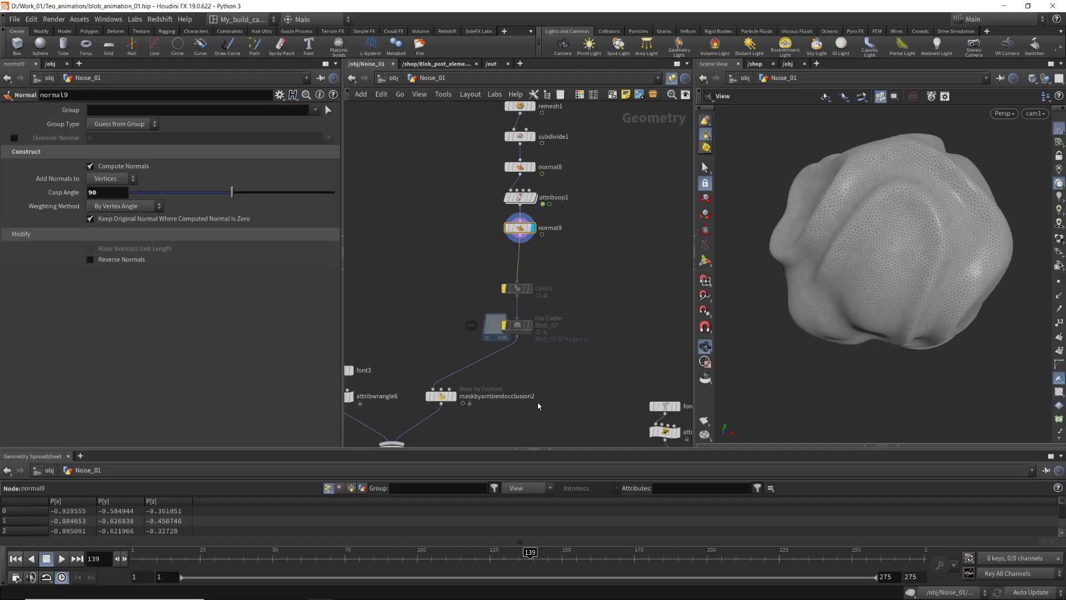
middle_drag(537, 406, 624, 296)
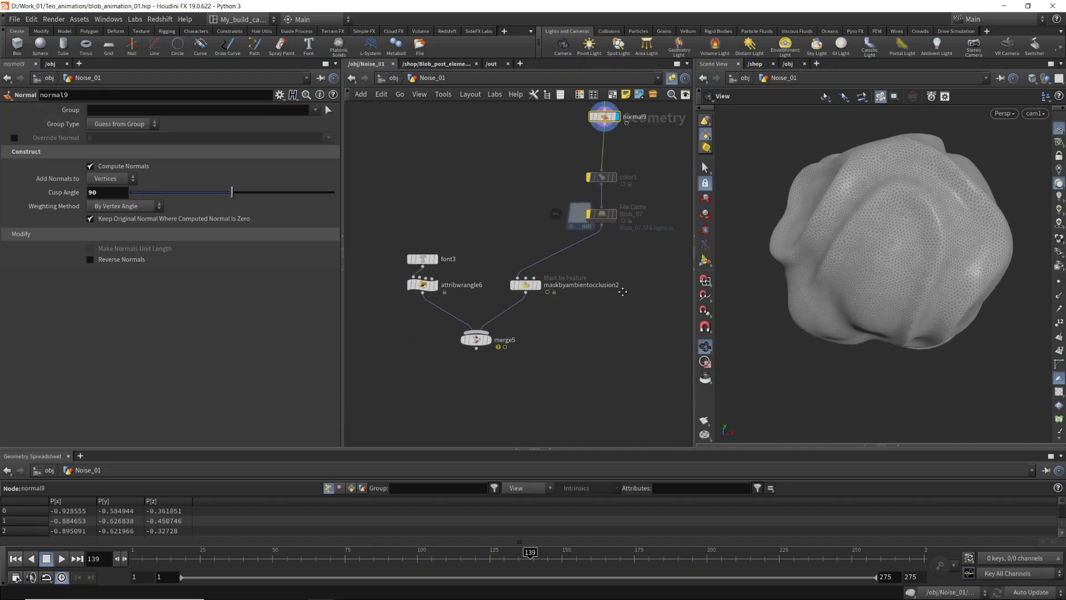
click(479, 341)
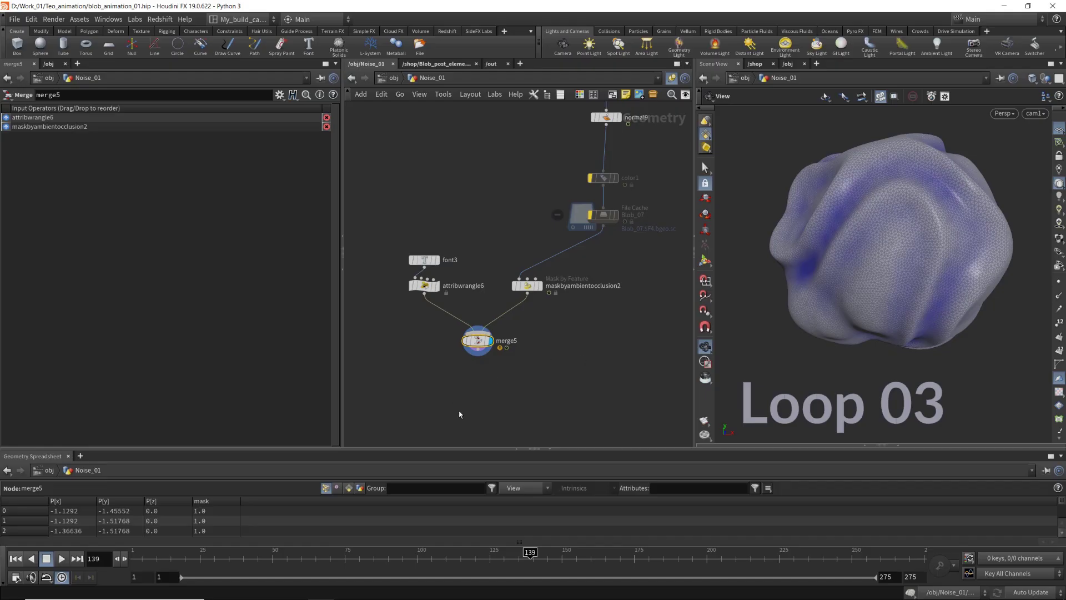
Select the seven sphere nodes feeding merge2, then sphere7 alone, and nudge the sphere8 node slightly upward in the network
scroll(496, 158, down, 5)
middle_drag(496, 158, 460, 320)
middle_drag(475, 229, 473, 339)
middle_drag(467, 264, 452, 289)
drag(406, 205, 491, 224)
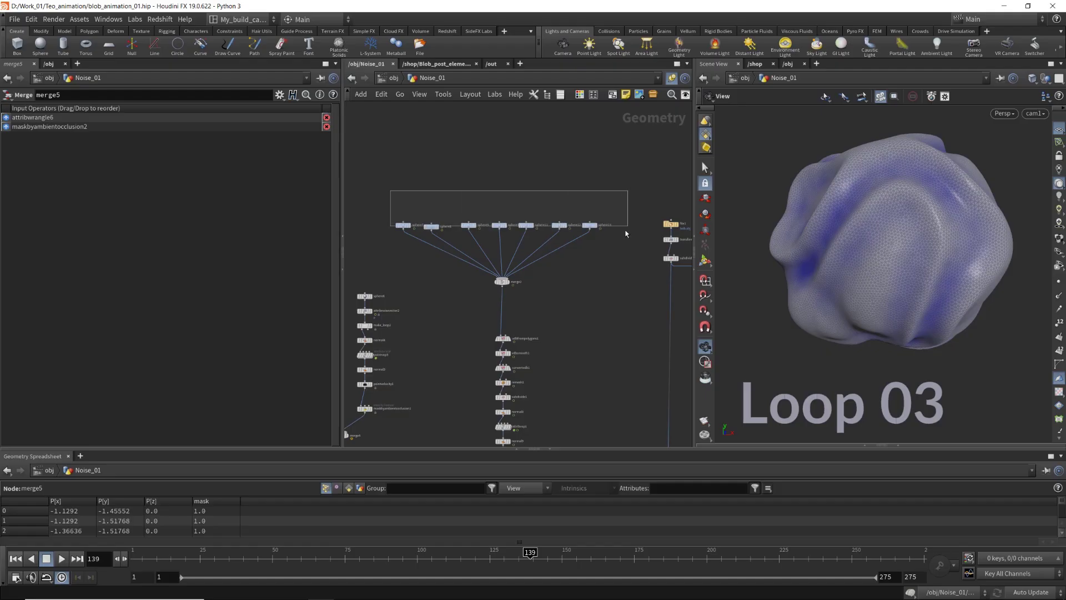
drag(625, 233, 620, 235)
scroll(412, 228, up, 4)
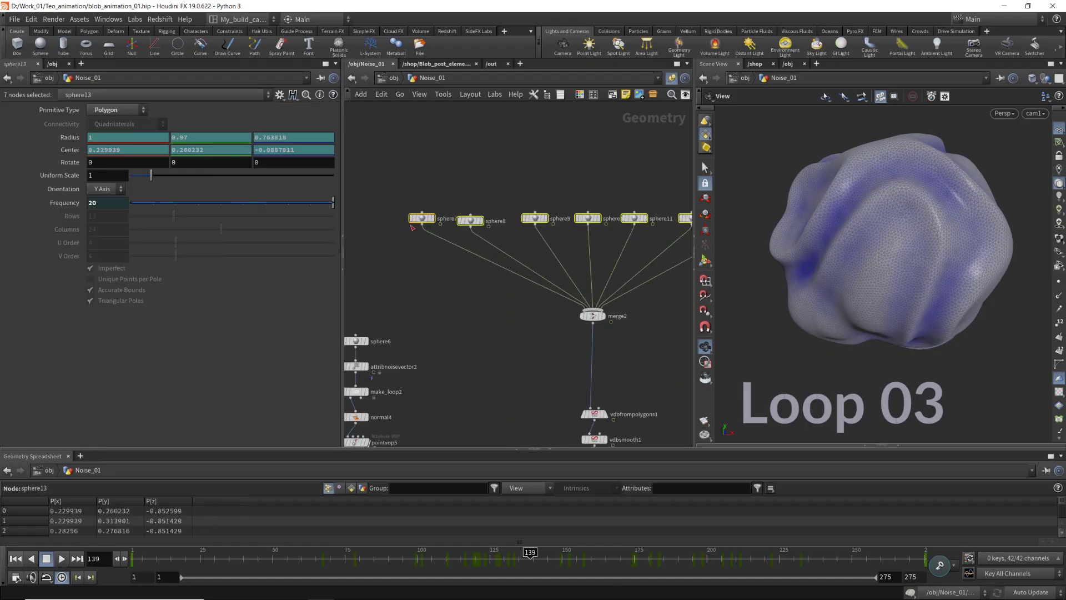
click(421, 217)
drag(470, 221, 466, 210)
scroll(482, 233, down, 3)
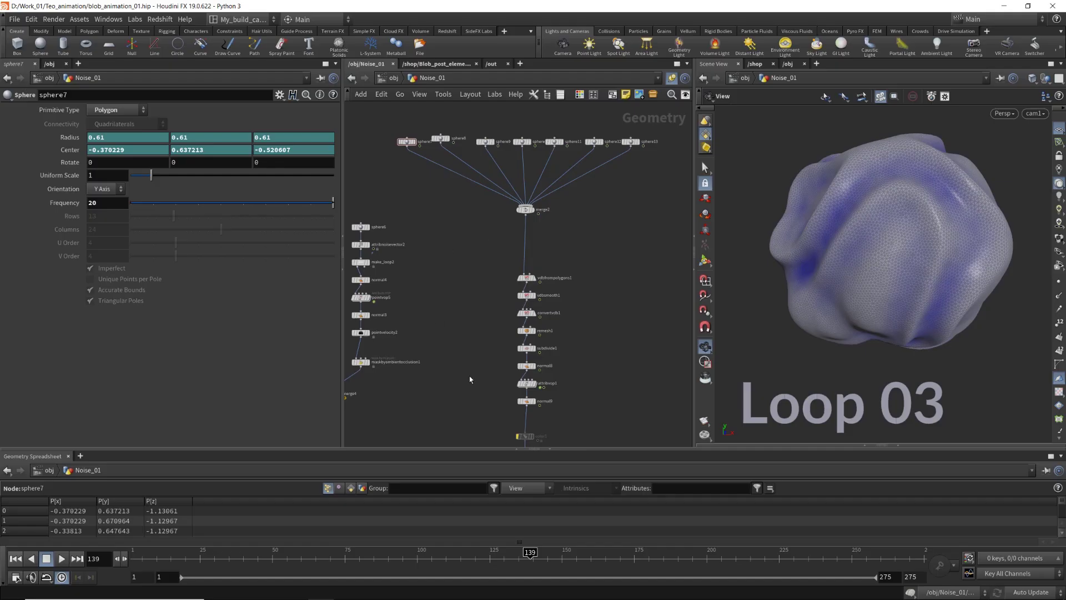
Examine the start and end keys of attribvop1's three Offset curves in the Animation Editor and close it
scroll(470, 379, up, 3)
drag(552, 311, 553, 312)
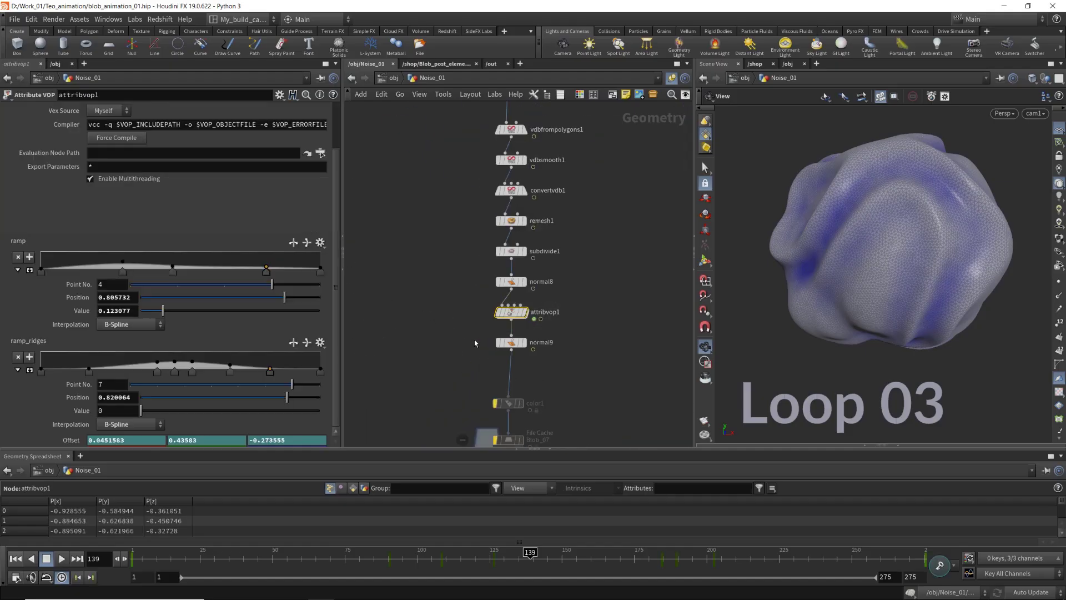
shift+click(66, 440)
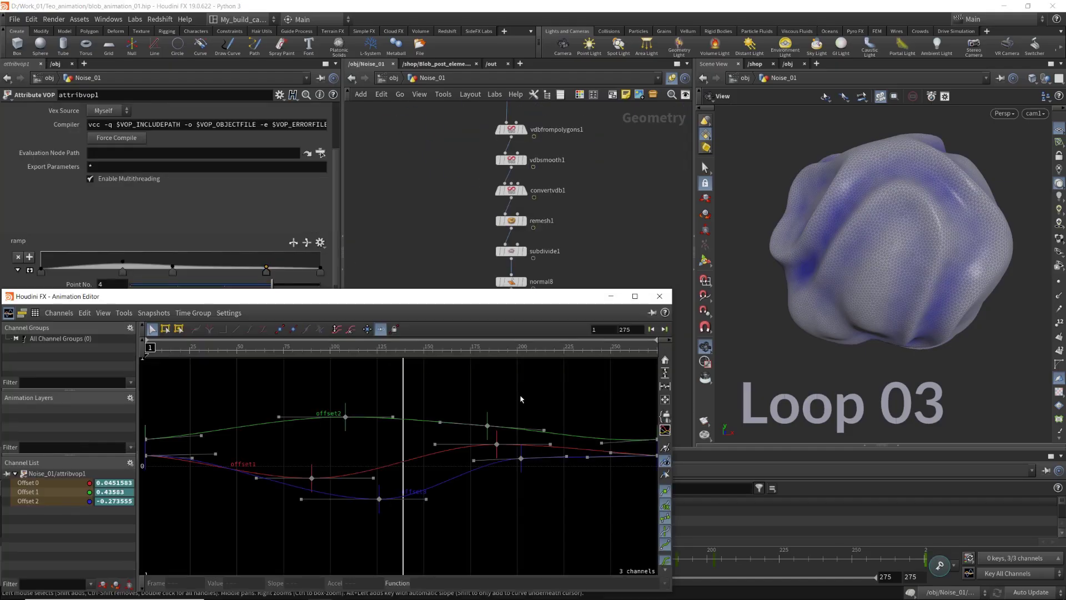
drag(374, 446, 591, 444)
drag(630, 392, 594, 382)
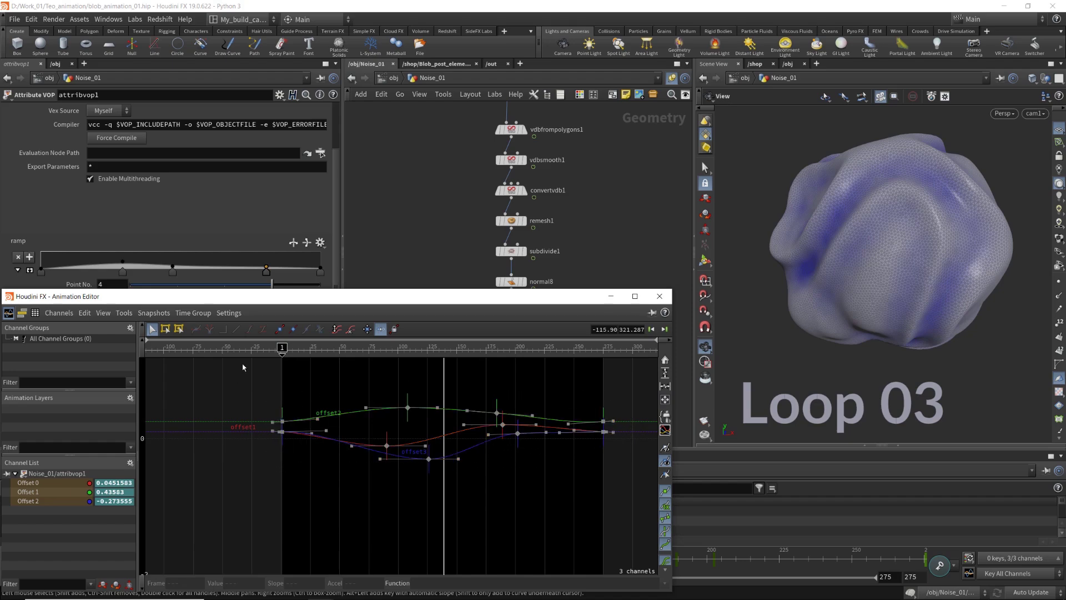
drag(243, 367, 295, 489)
click(659, 296)
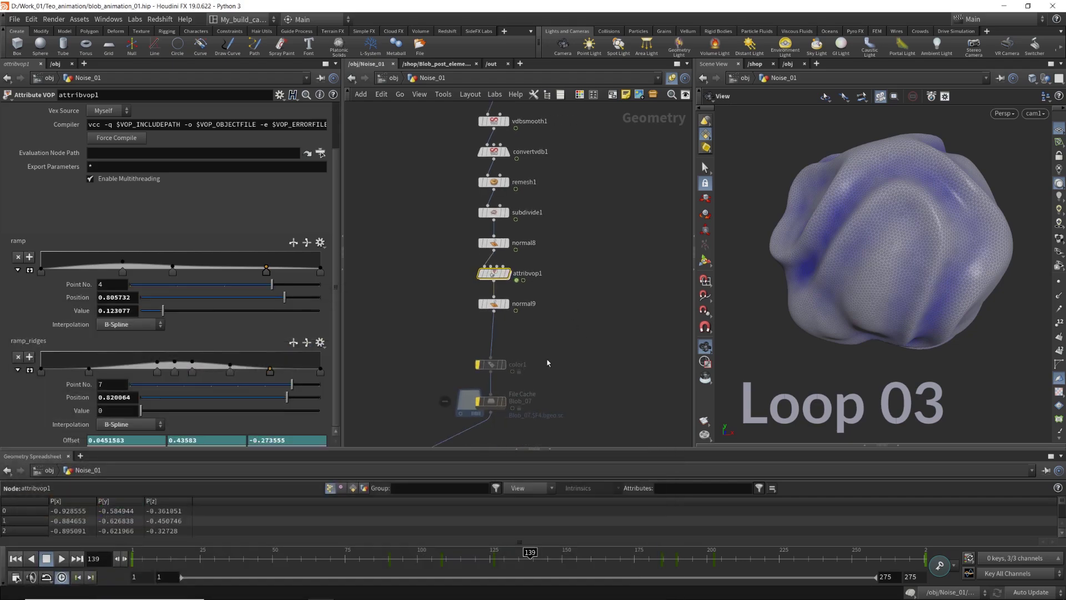
Scrub the timeline to frame 133, then watch the Loop 03 flipbook in MPlay and close its window
drag(121, 558, 512, 551)
click(345, 591)
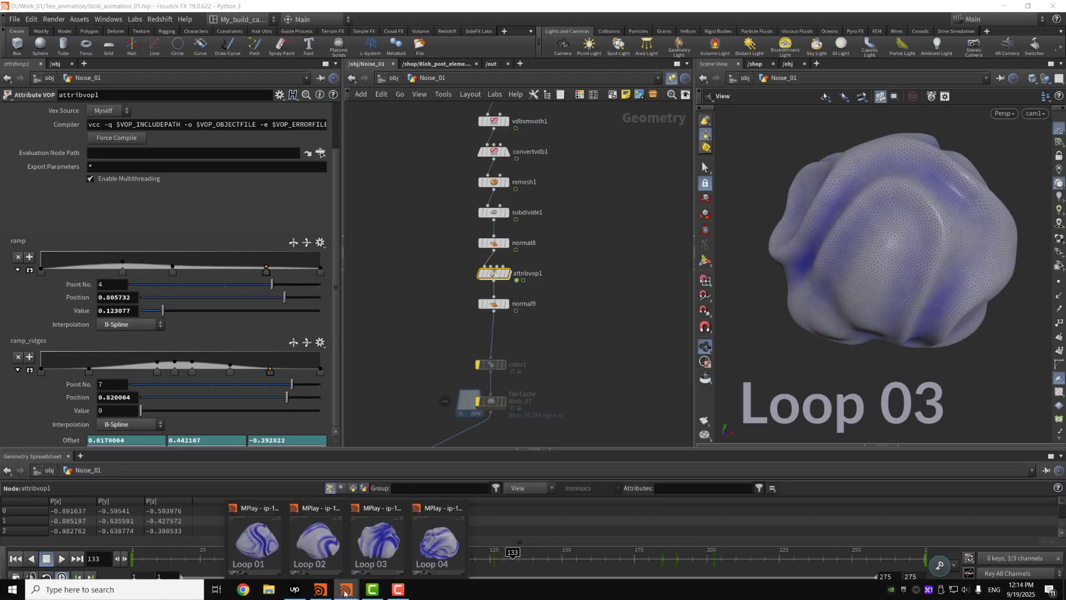
click(389, 534)
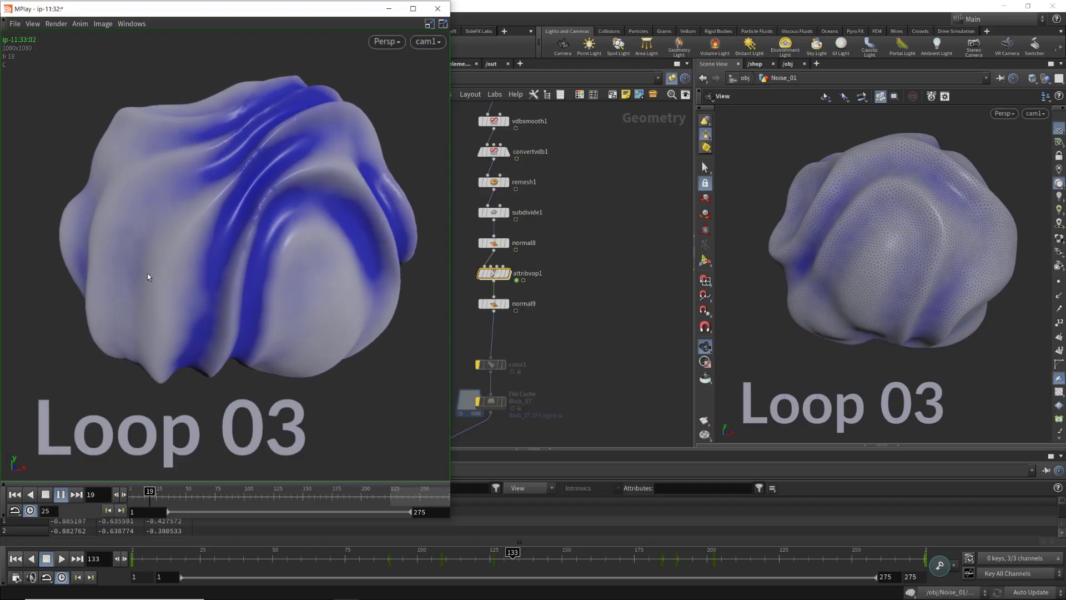
click(61, 495)
click(437, 8)
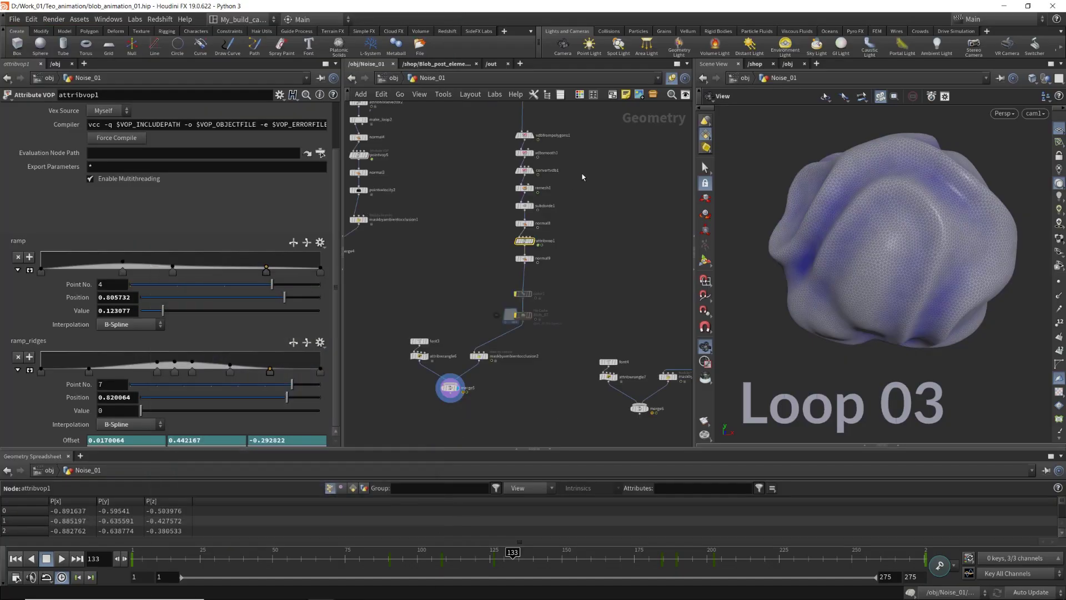
Display sphere10, sphere11 and sphere12 one after another to inspect each sphere individually
scroll(467, 216, up, 5)
drag(459, 243, 458, 244)
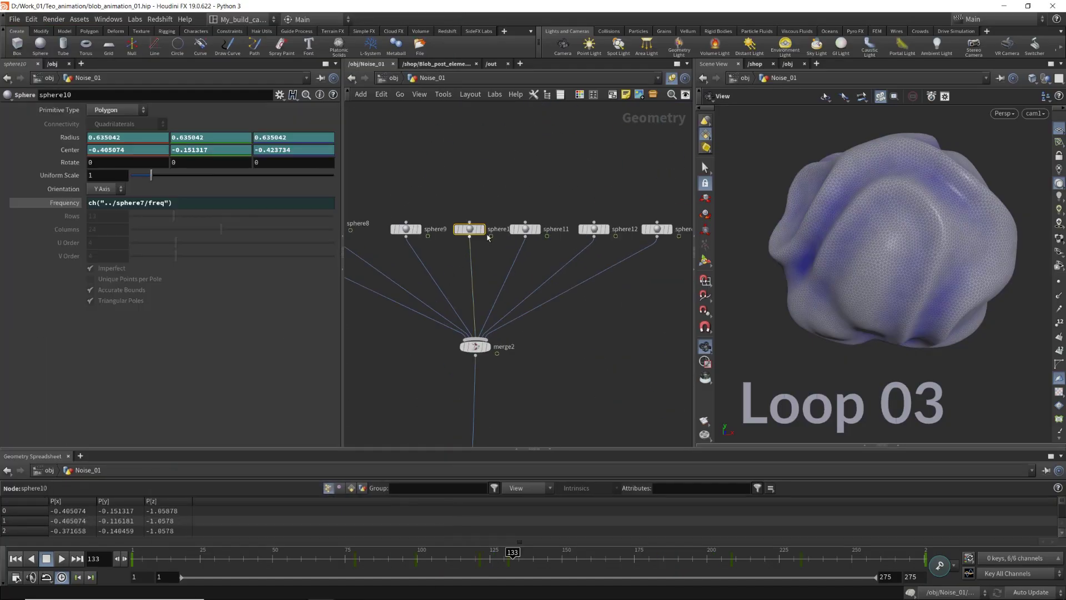
click(482, 230)
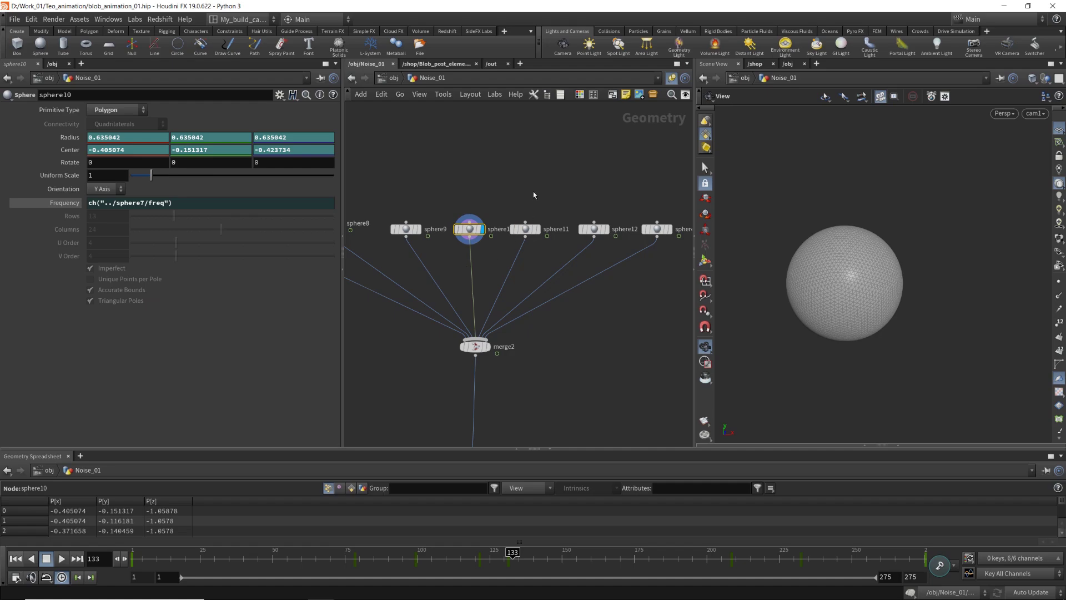
drag(520, 249, 521, 251)
key(r)
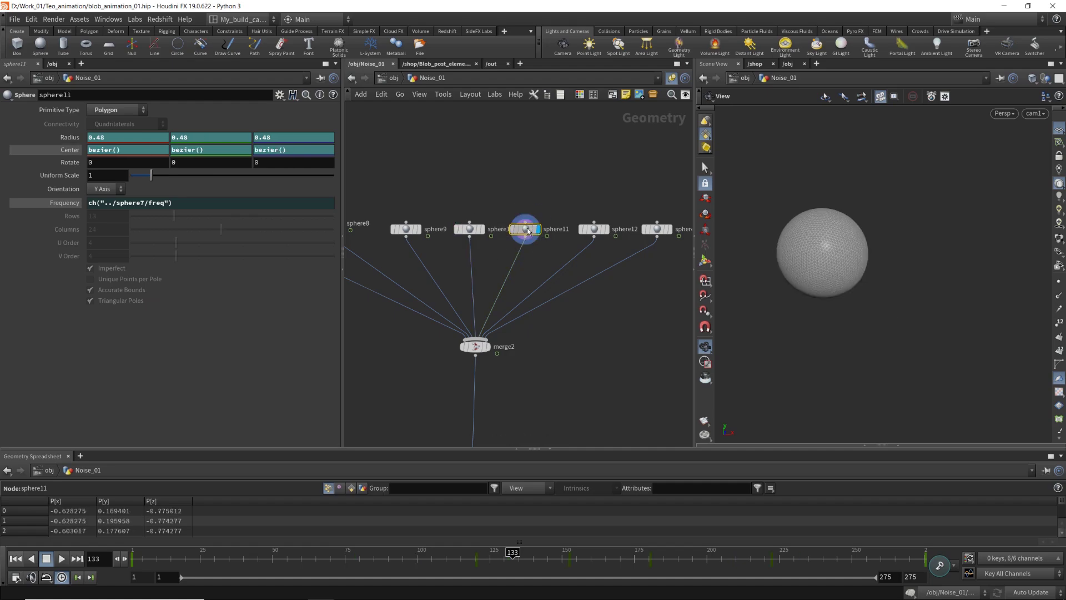
drag(615, 231, 583, 254)
key(r)
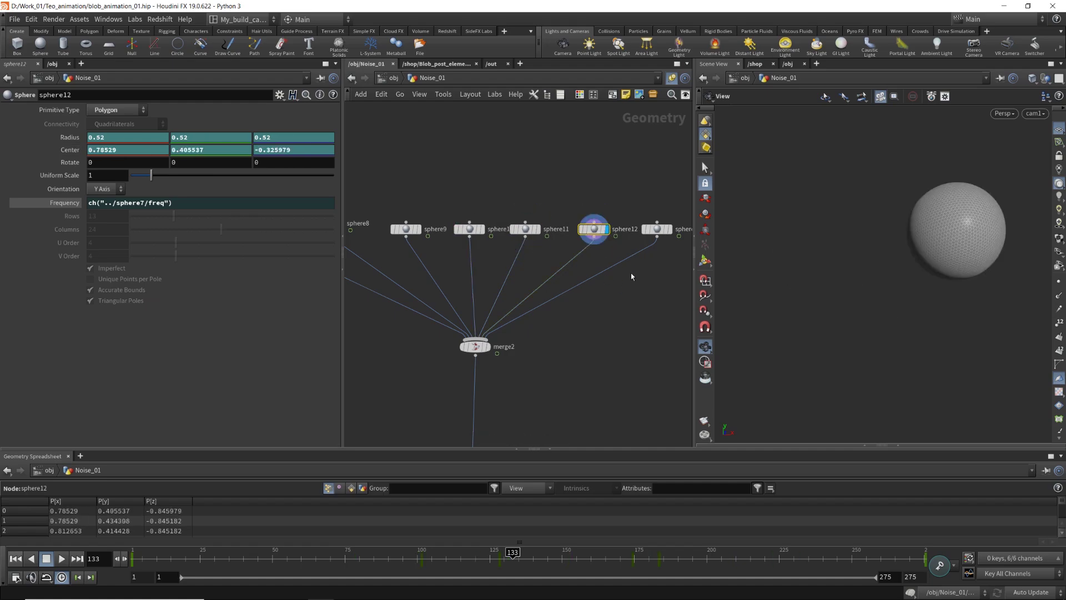
Display sphere9 and lower the middle key of its Center Y curve to about -0.76 in the Animation Editor
scroll(631, 276, down, 2)
scroll(480, 254, up, 1)
click(484, 240)
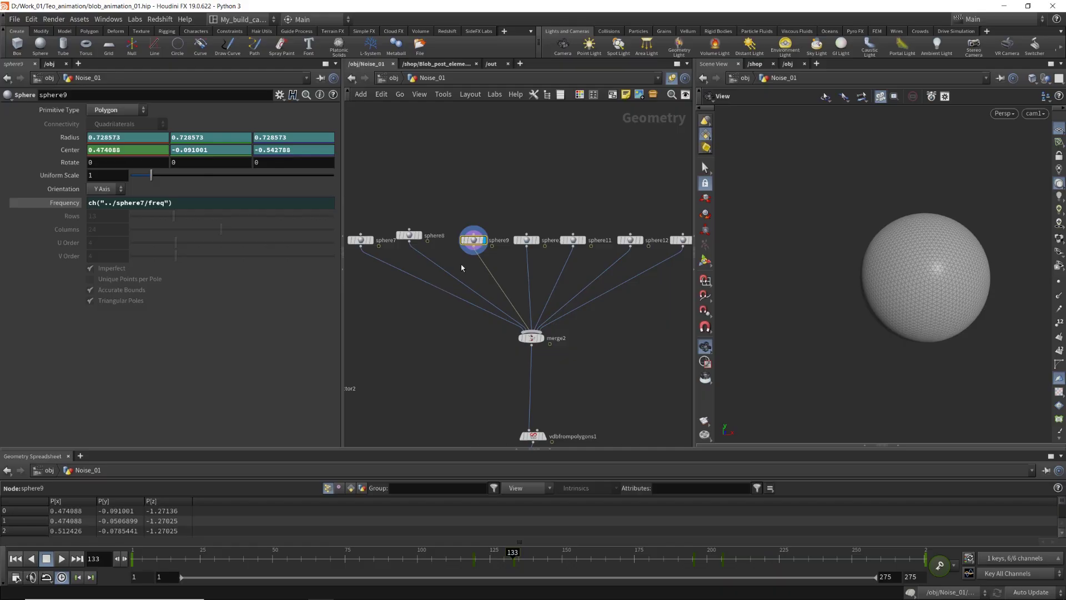
shift+click(67, 150)
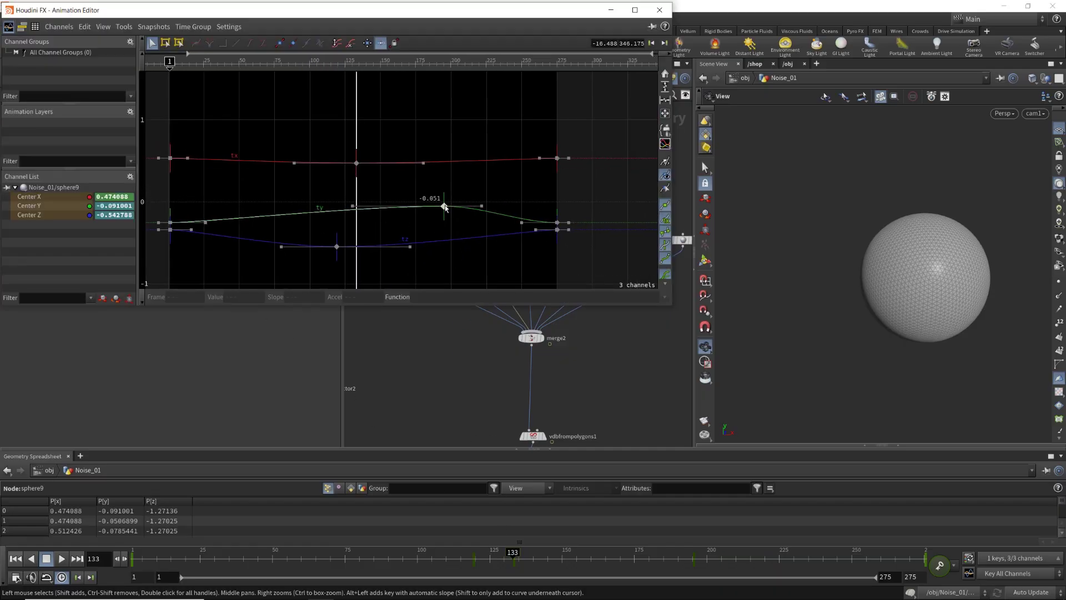
drag(444, 207, 445, 271)
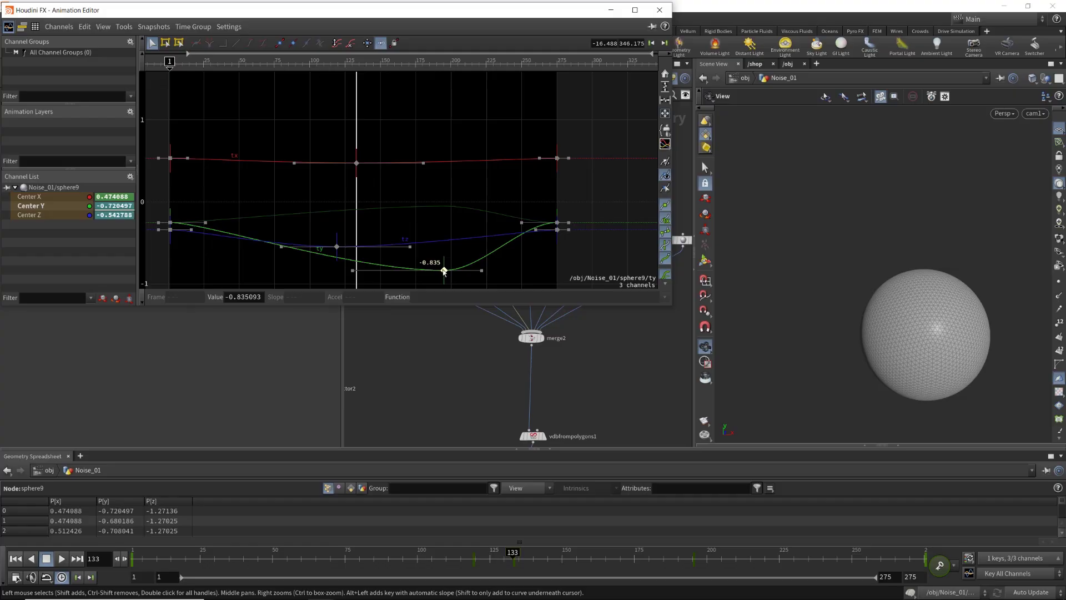
mouse_move(444, 271)
mouse_down()
mouse_move(442, 222)
mouse_move(444, 259)
mouse_move(432, 265)
mouse_up()
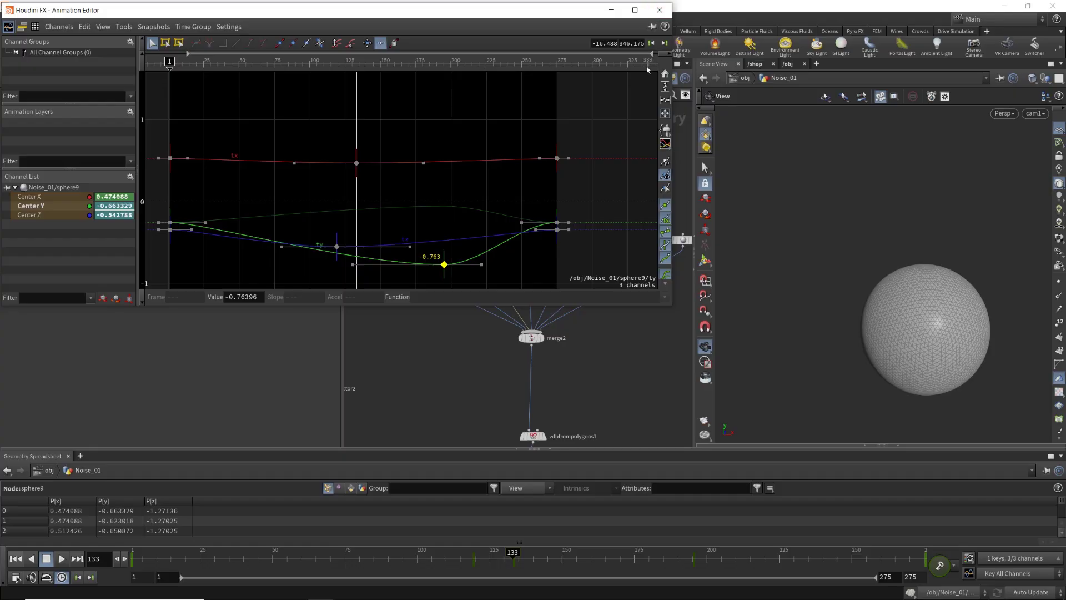
click(658, 10)
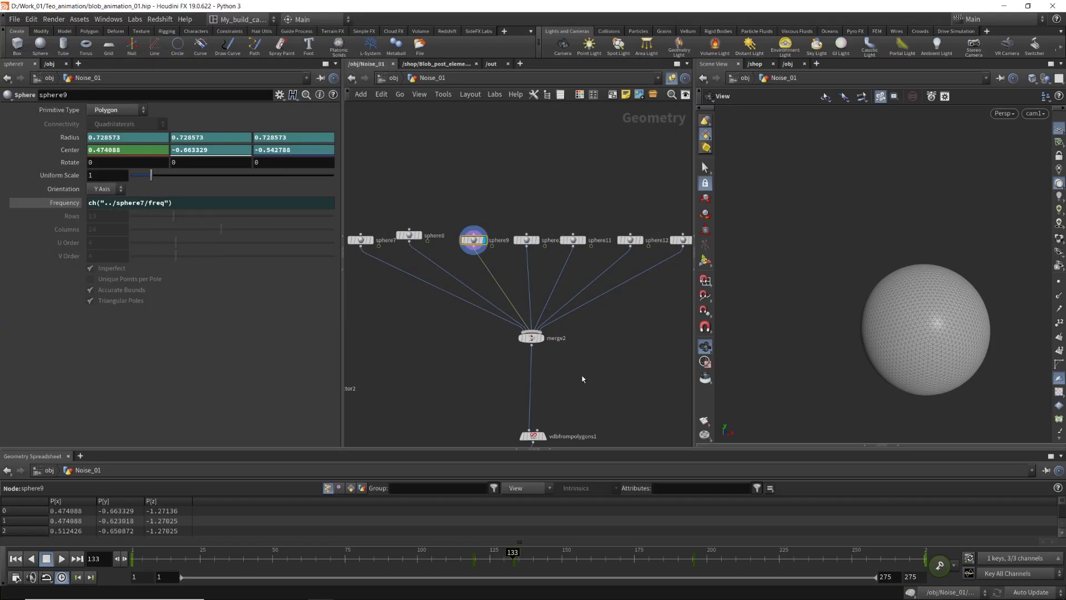
Display merge5 to show the Loop 03 blob and scrub the timeline to frame 127
middle_drag(636, 397, 597, 270)
scroll(601, 250, down, 3)
middle_drag(627, 302, 598, 179)
scroll(433, 362, up, 4)
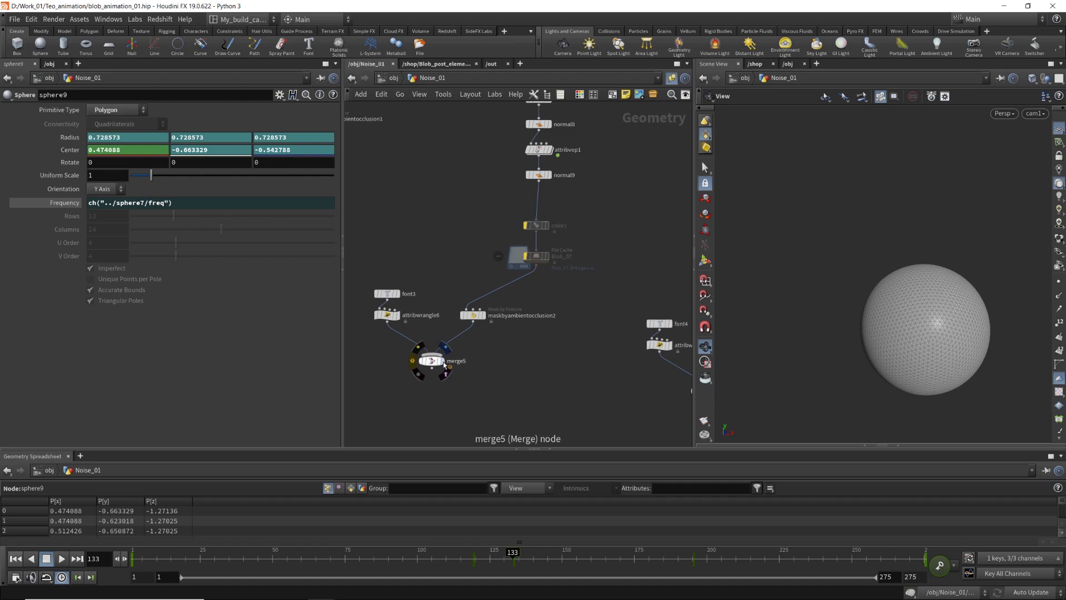
click(435, 363)
scroll(552, 357, down, 6)
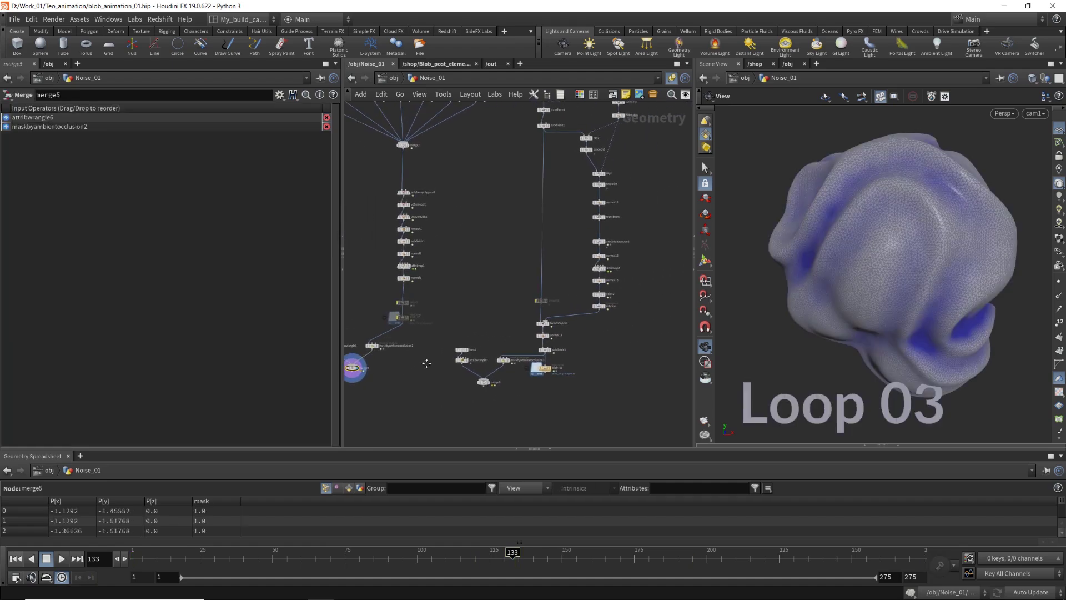
middle_drag(474, 239, 420, 360)
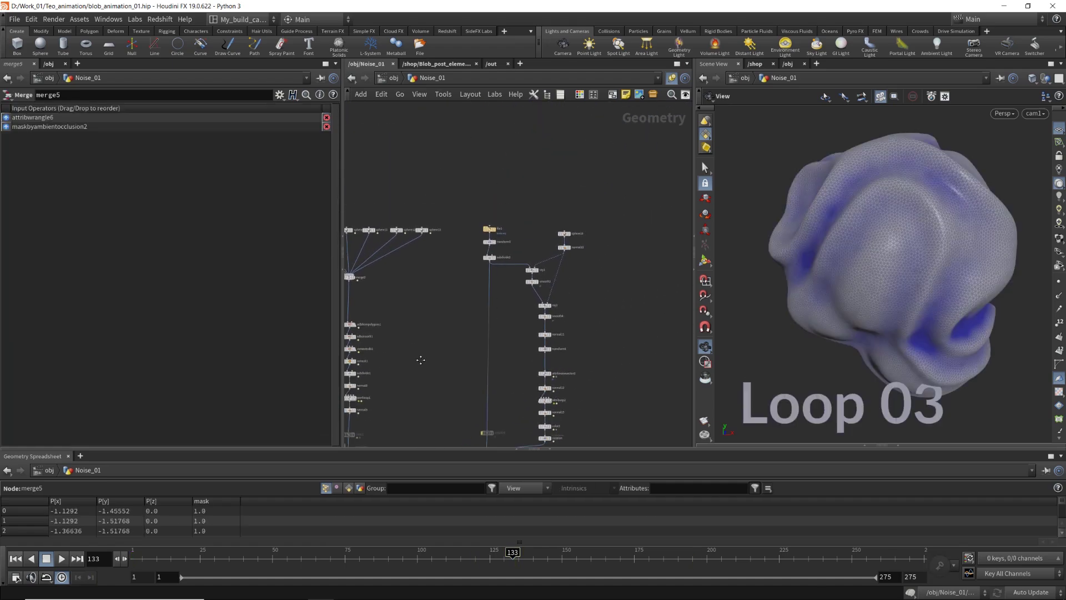
middle_drag(427, 321, 466, 221)
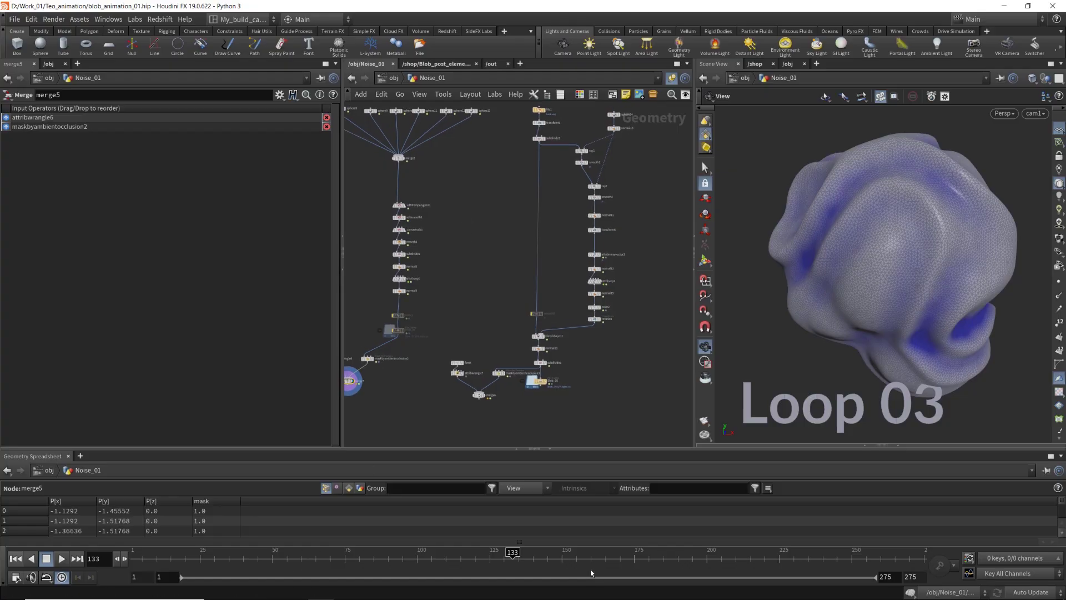
click(471, 554)
drag(490, 555, 495, 555)
Display sphere8, raise the middle key of its Center Y curve to about 1.56 in the Animation Editor, and close the editor
scroll(469, 247, down, 3)
middle_drag(469, 247, 525, 336)
scroll(461, 247, up, 3)
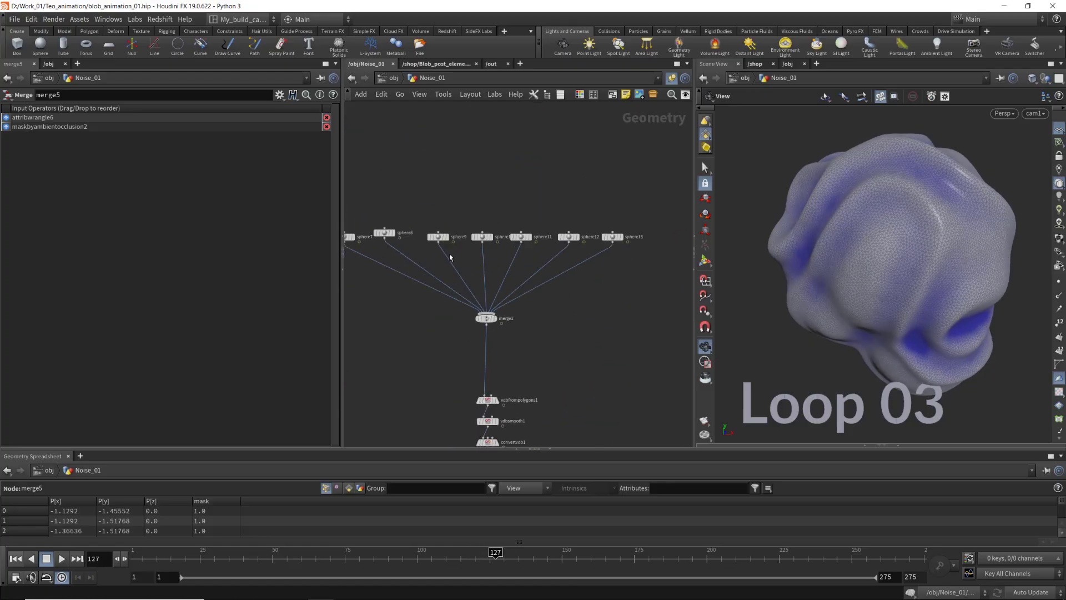
click(382, 233)
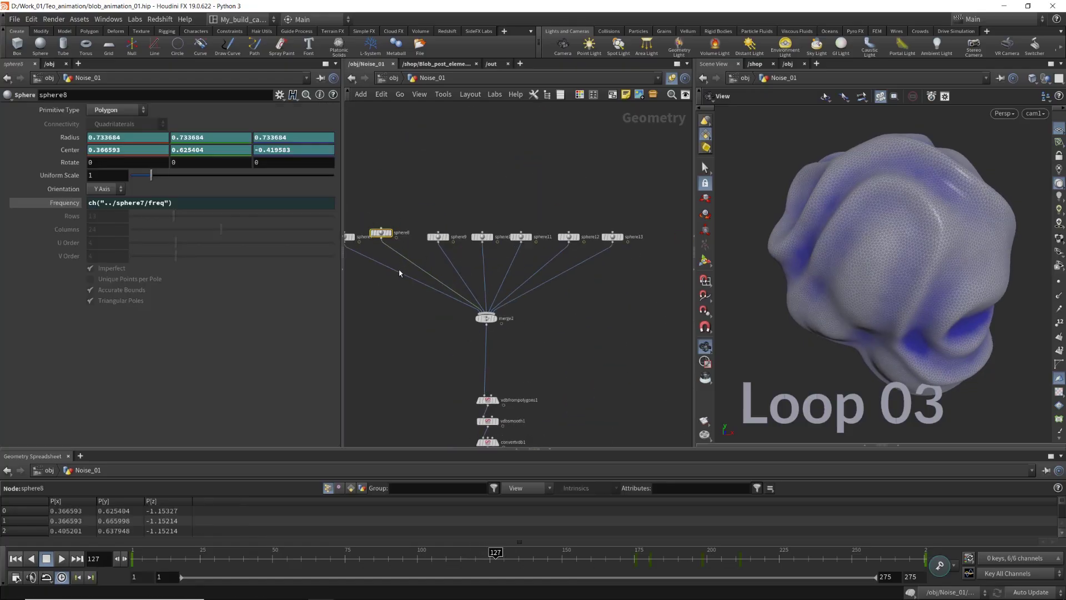
click(391, 233)
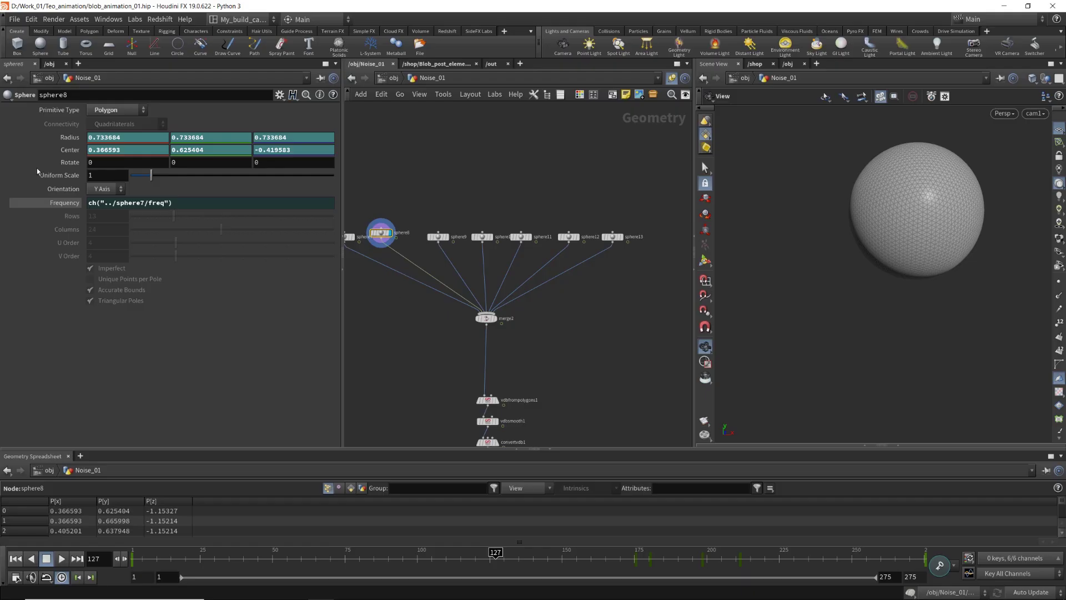
shift+click(62, 155)
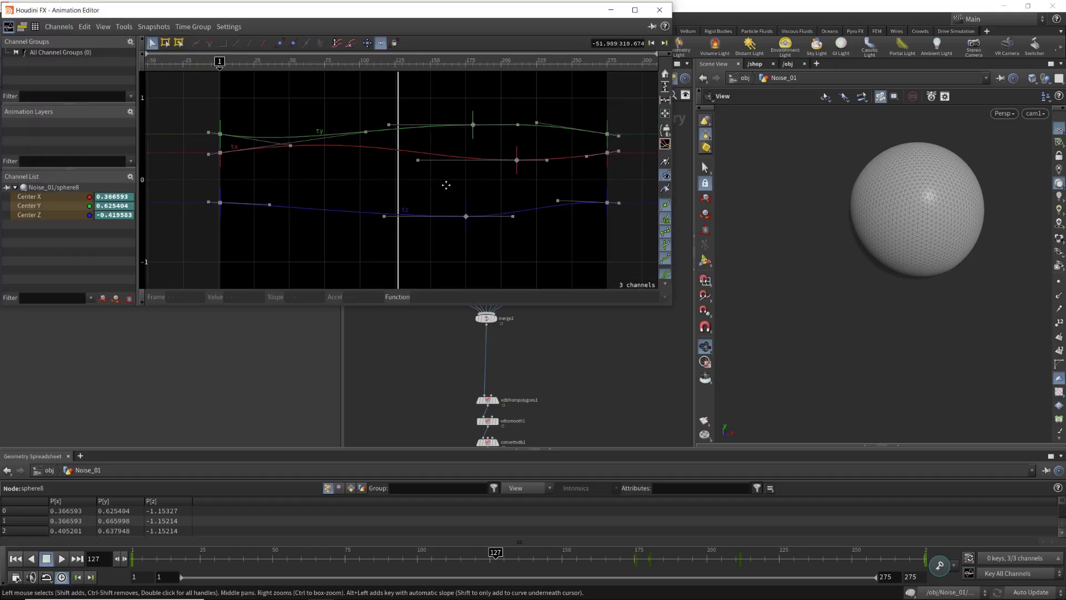
drag(432, 164, 431, 91)
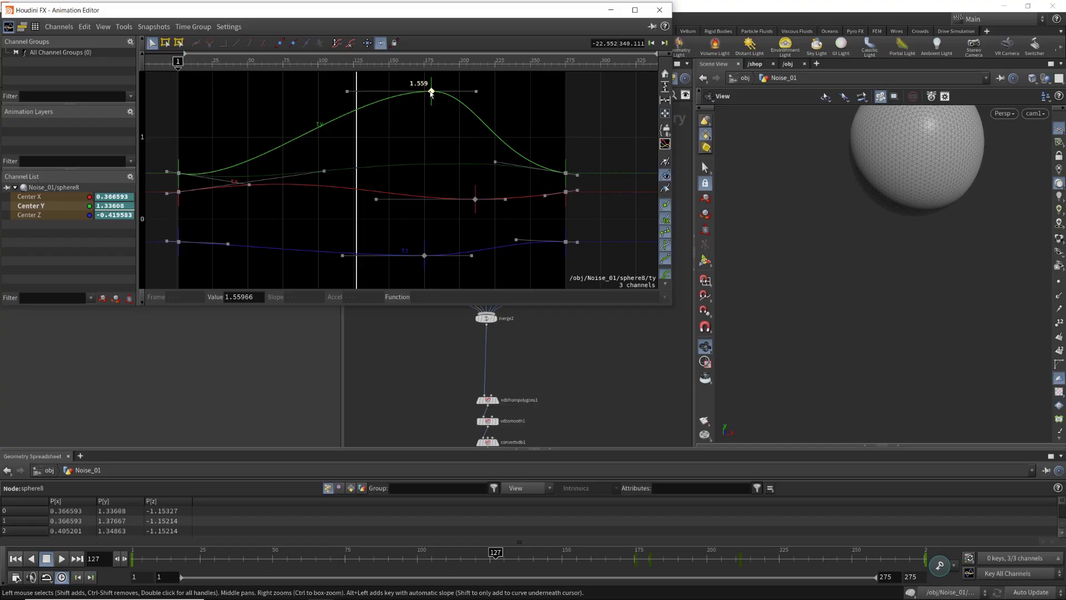
click(659, 9)
Display normal9 to inspect how the moved sphere reshapes the meshed and deformed blob
middle_drag(567, 444, 556, 237)
scroll(498, 337, up, 3)
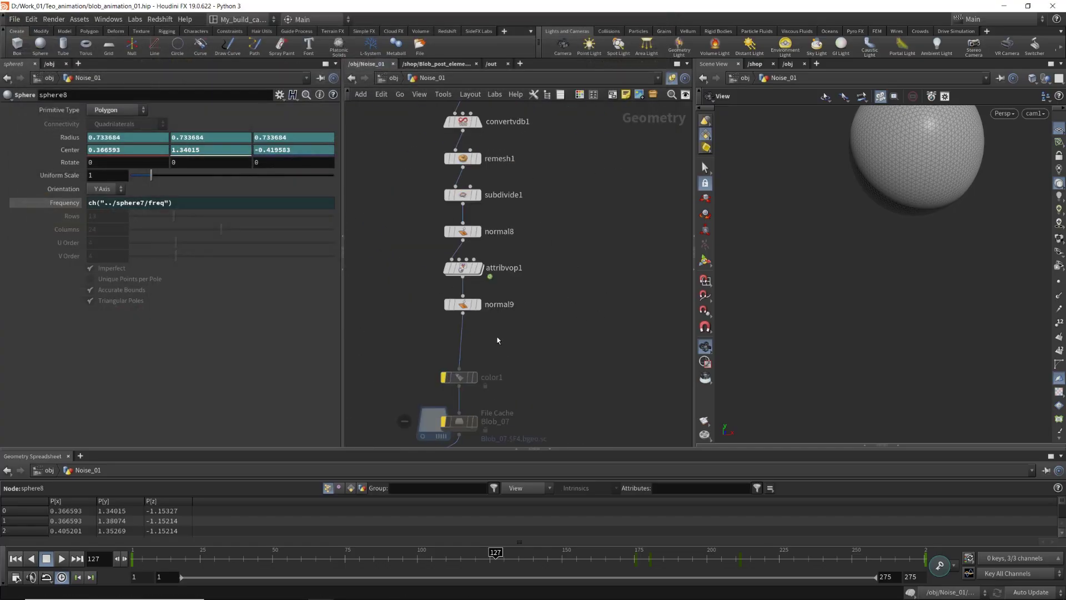
click(477, 305)
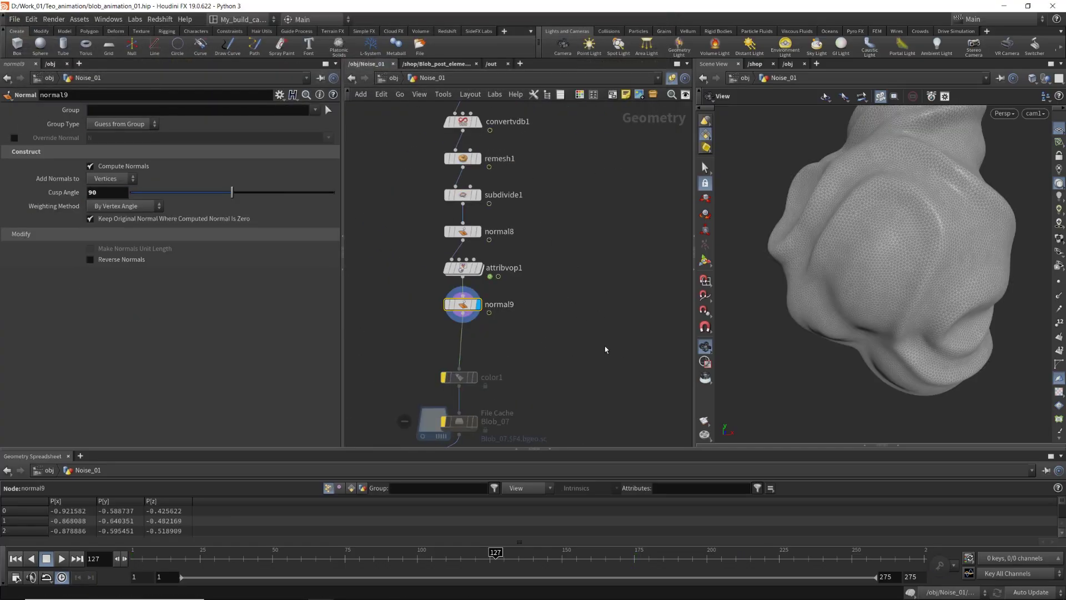
mouse_move(571, 330)
middle_down()
mouse_move(564, 304)
mouse_move(568, 316)
middle_up()
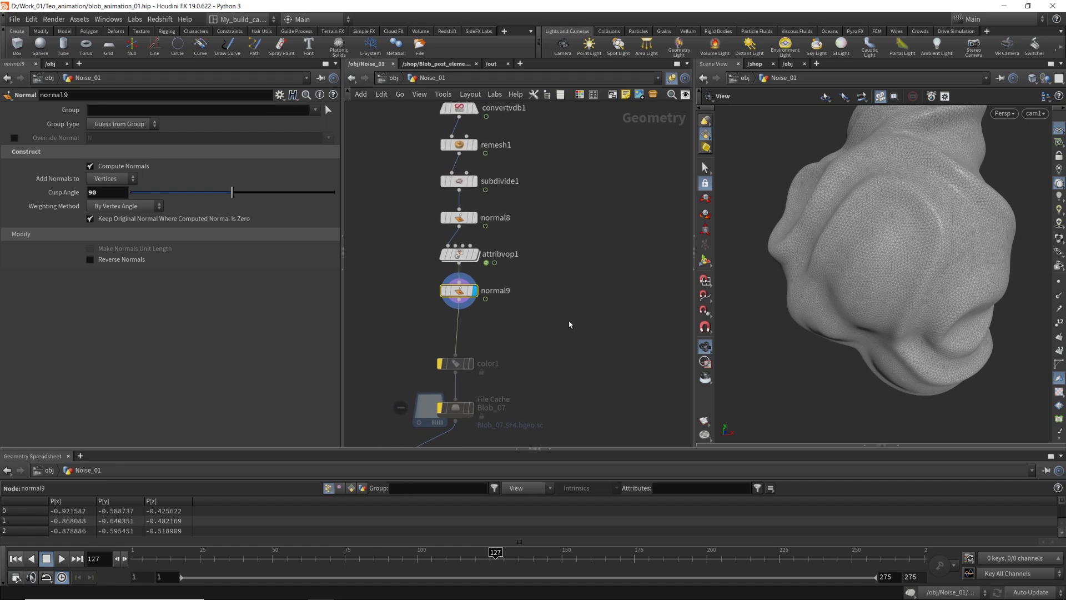
Display subdivide2 in the bolb.obj branch to examine the imported blob shape
scroll(569, 325, down, 5)
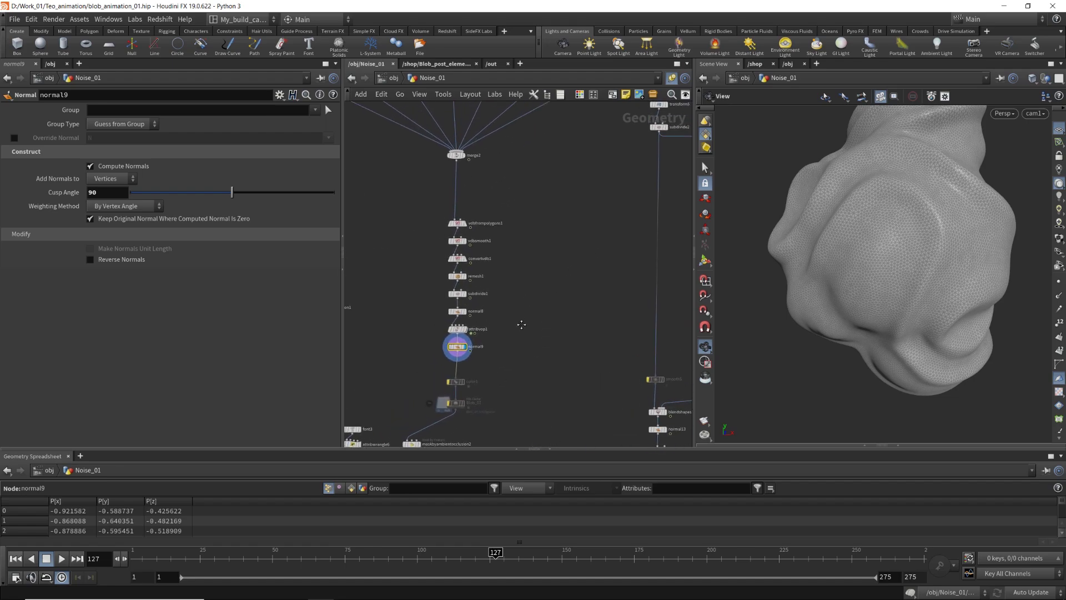
middle_drag(475, 342, 407, 301)
scroll(407, 302, up, 5)
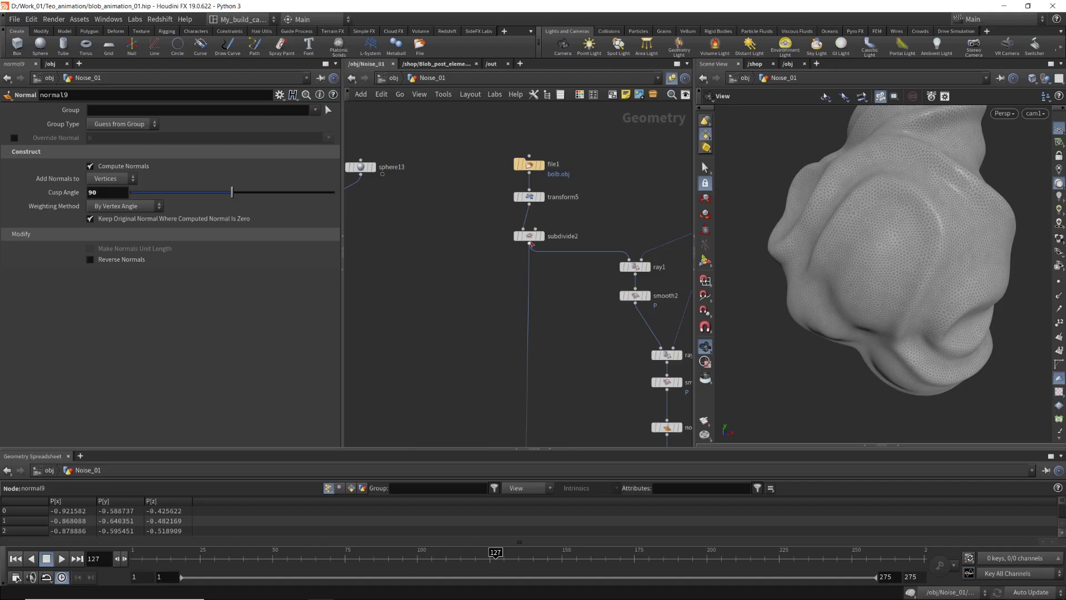
click(530, 237)
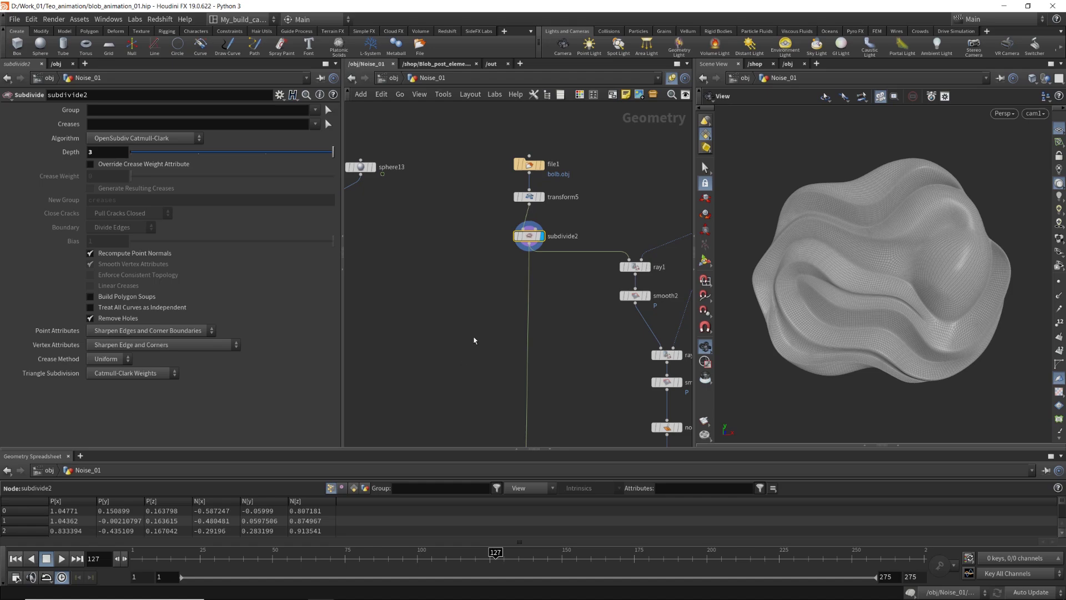
Display transform5 to inspect the imported mesh before subdivision, and return the display to subdivide2
scroll(459, 271, down, 3)
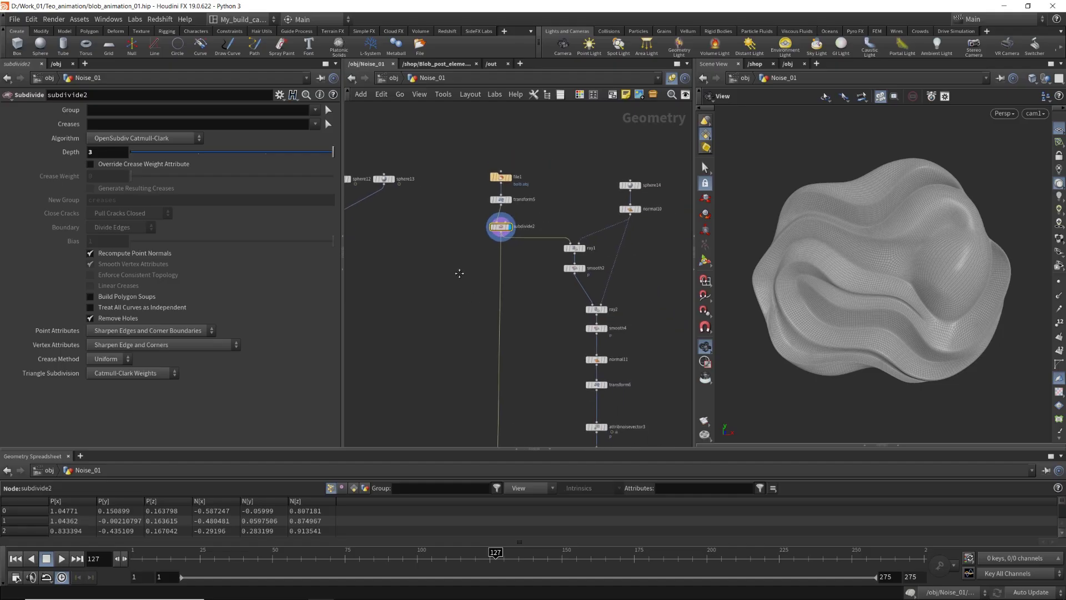
middle_drag(460, 271, 443, 308)
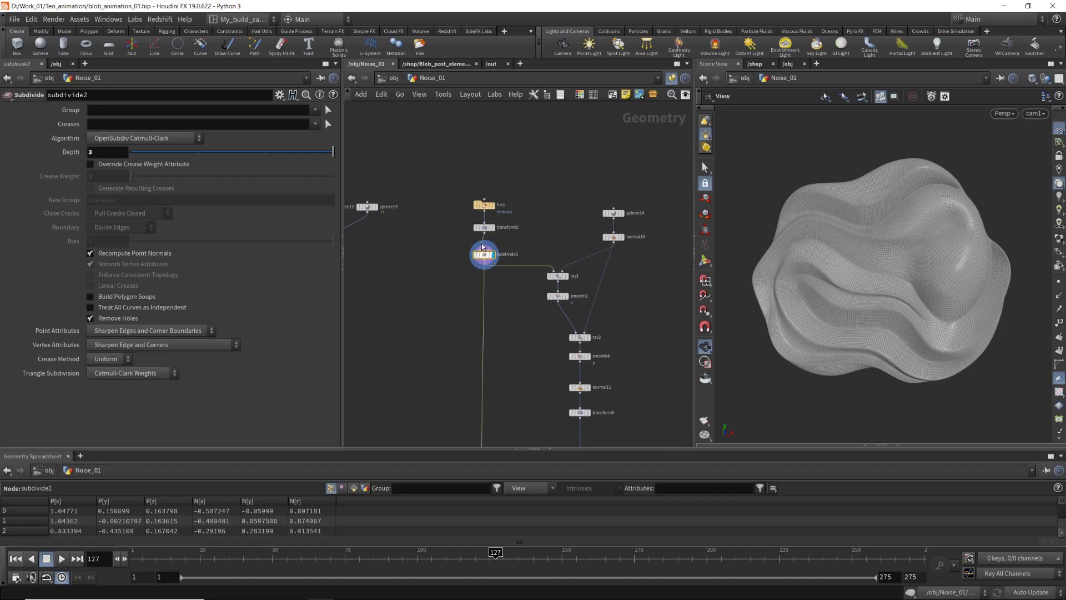
scroll(479, 239, up, 4)
click(481, 220)
click(483, 218)
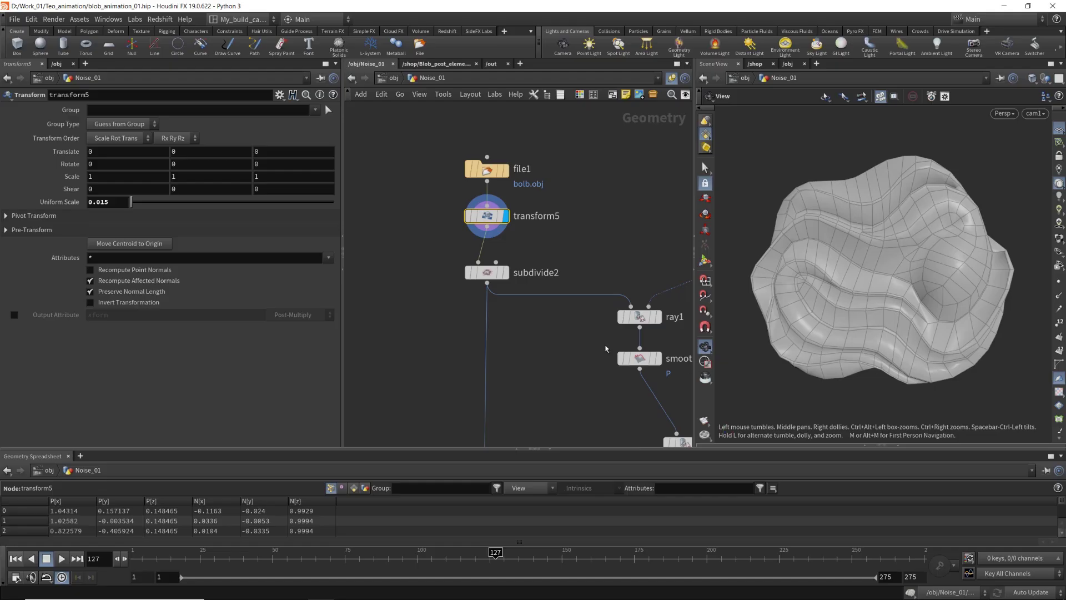
key(r)
click(489, 276)
scroll(455, 314, up, 1)
middle_drag(580, 362, 449, 301)
scroll(449, 282, down, 2)
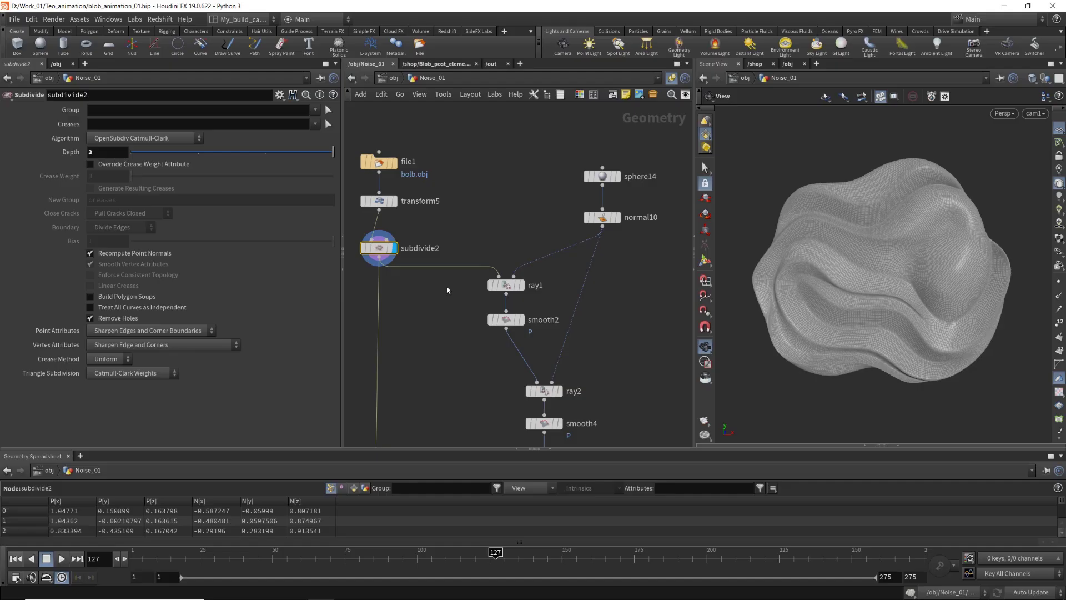
Display ray1 and smooth2 in turn to examine the blob's first projection onto sphere14 and its smoothing
click(504, 286)
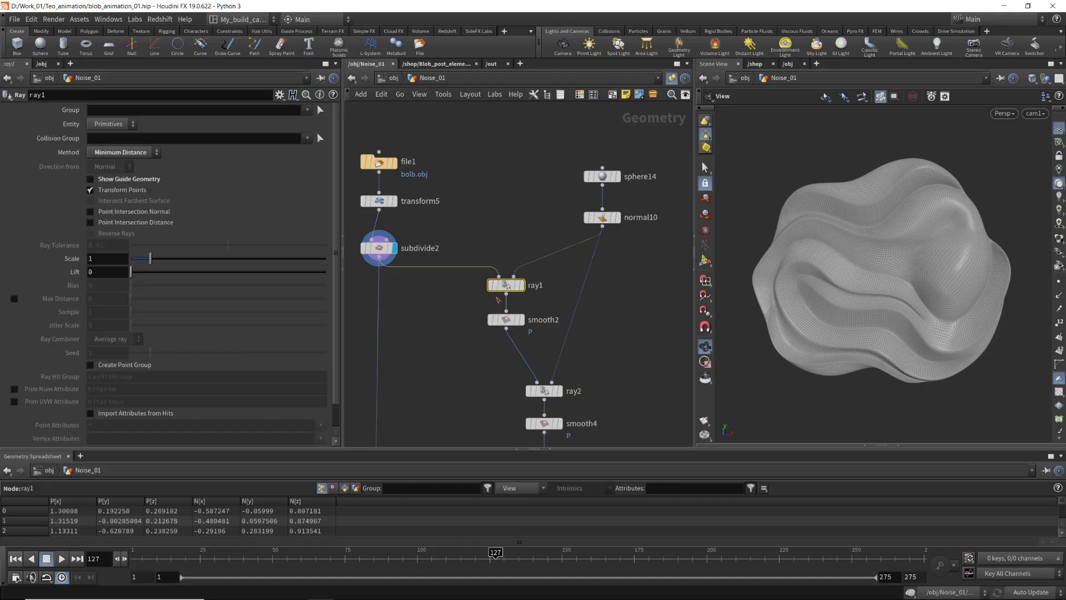
key(r)
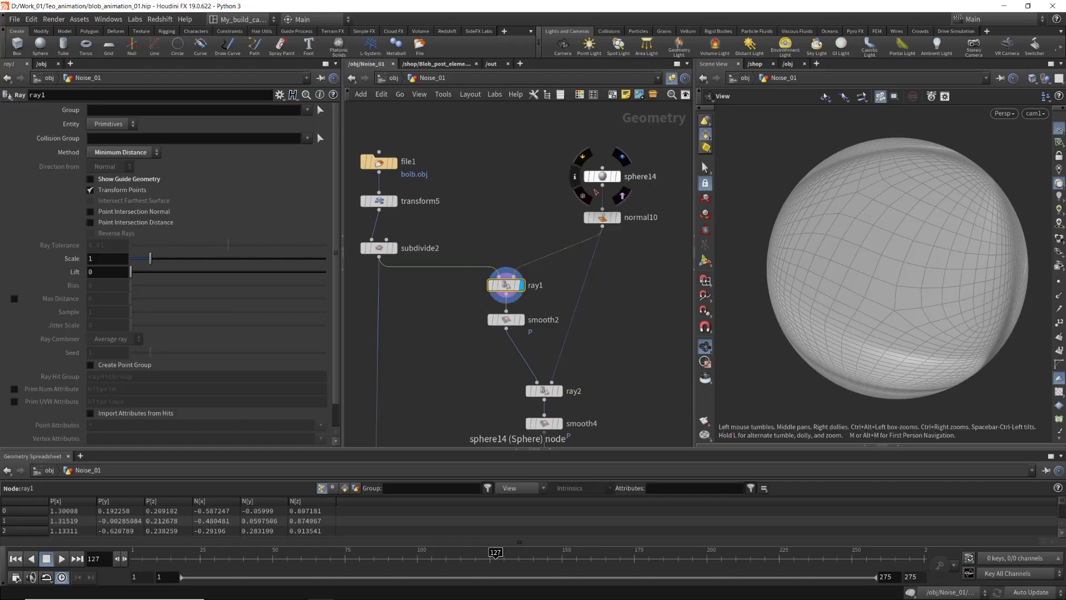
middle_drag(426, 356, 443, 339)
key(r)
click(520, 299)
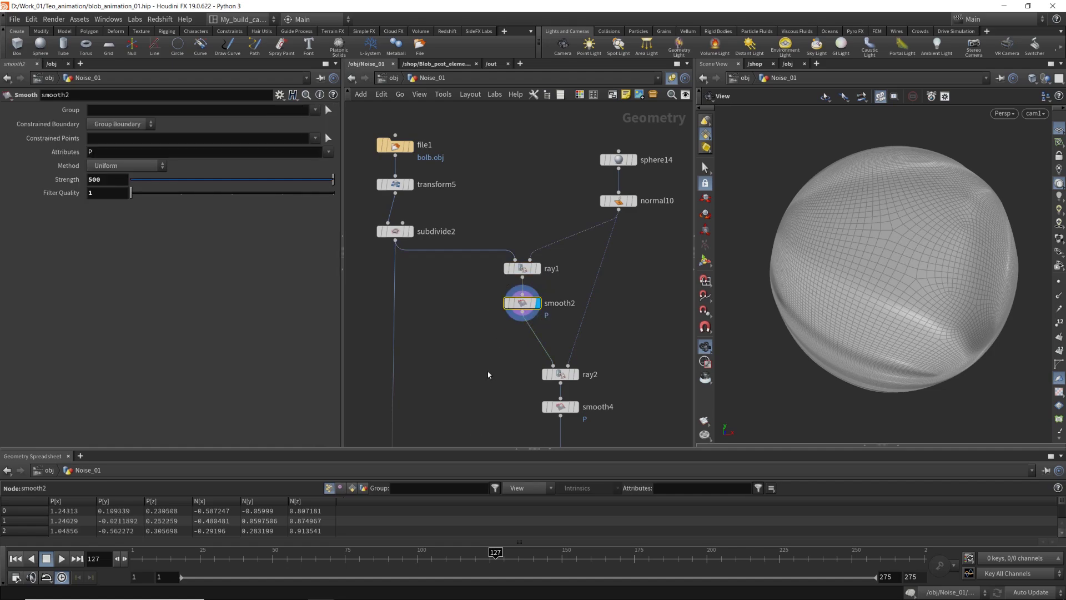
Display ray2 and smooth4 in turn to examine the second projection and smoothing pass
middle_drag(510, 391, 497, 332)
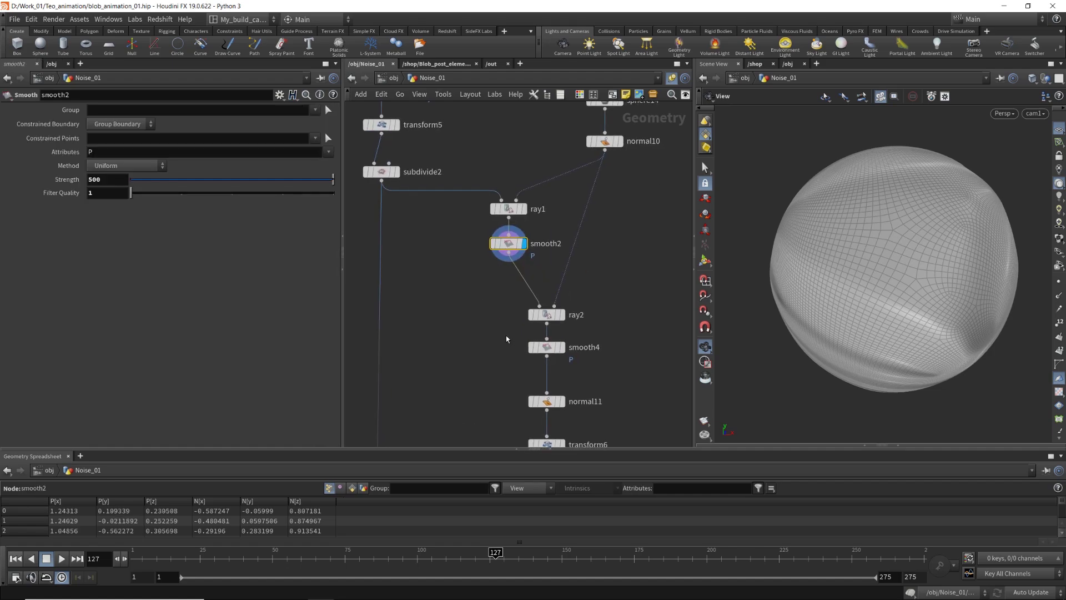
click(562, 314)
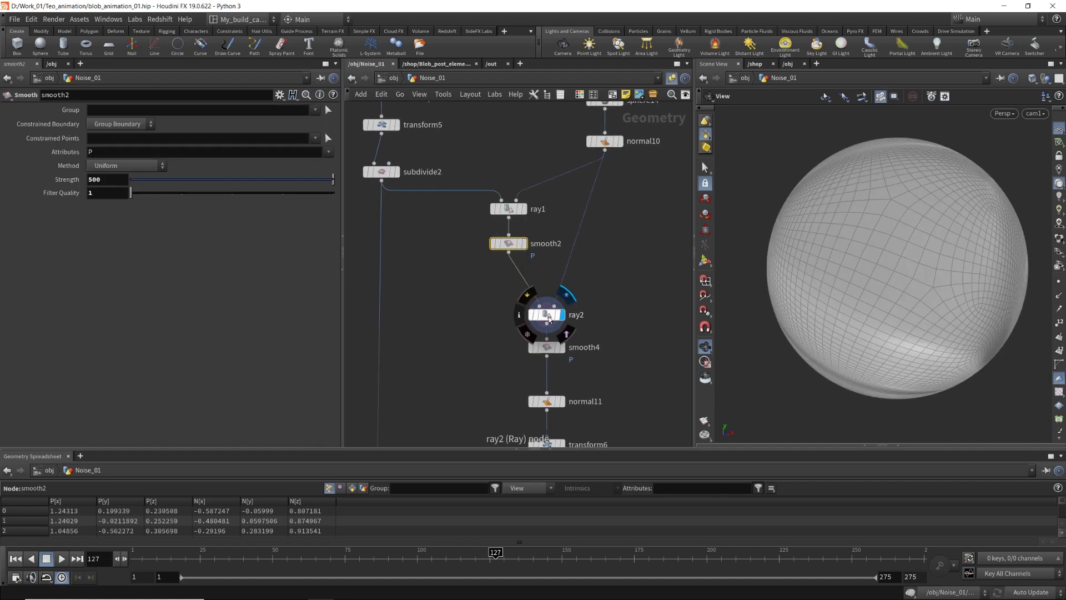
mouse_move(614, 246)
middle_down()
mouse_move(586, 315)
mouse_move(618, 263)
middle_up()
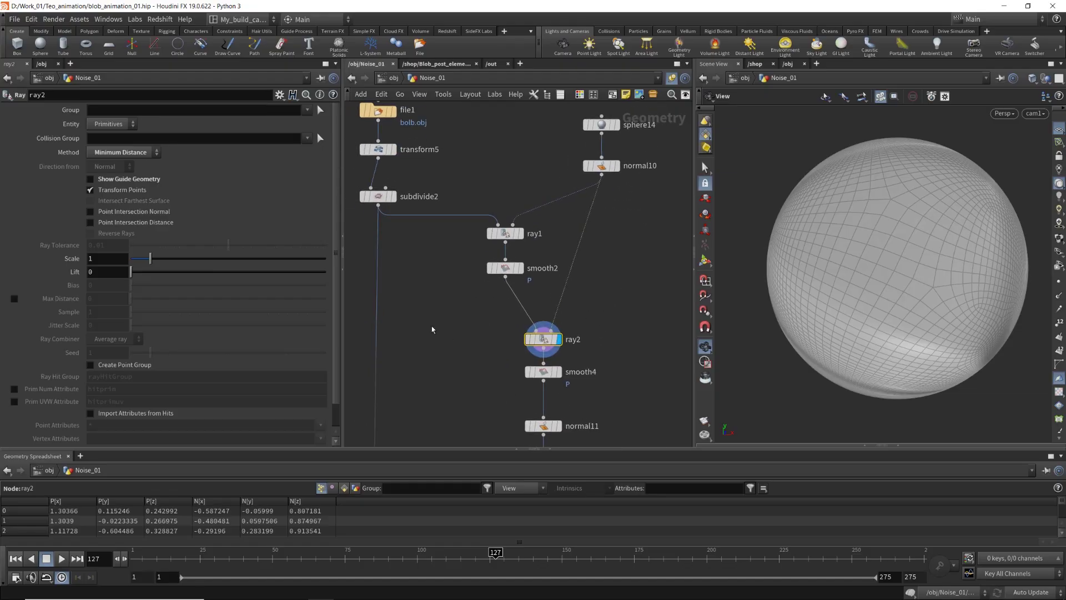
middle_drag(433, 326, 430, 293)
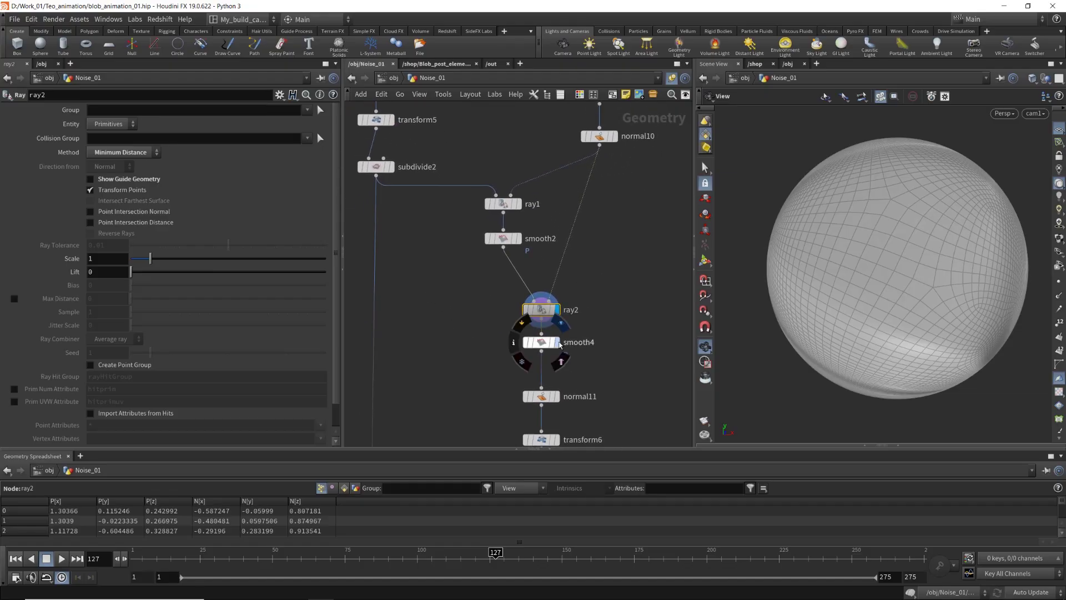
click(555, 342)
scroll(553, 351, down, 3)
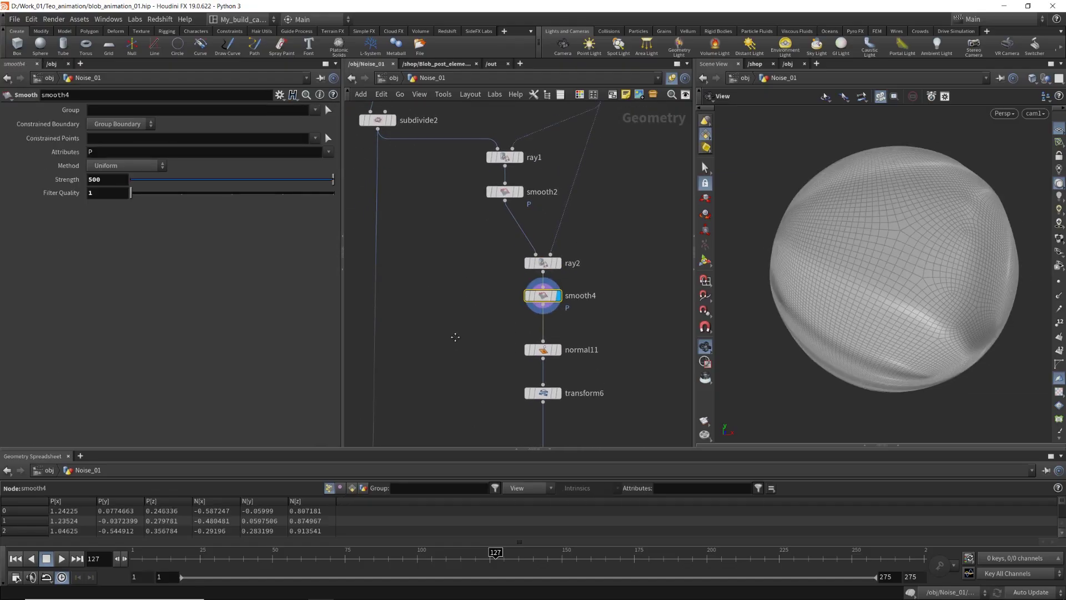
Display normal11 to inspect the smoothed sphere with recomputed normals
click(555, 343)
scroll(441, 306, down, 3)
scroll(448, 314, up, 1)
scroll(448, 315, down, 4)
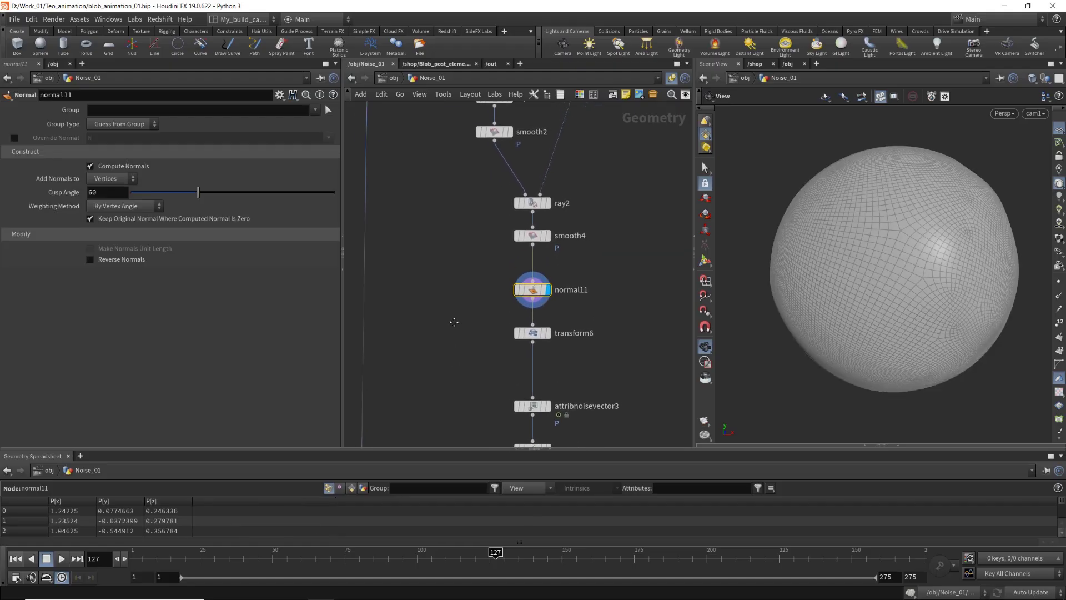
Display subdivide2 again and switch back to normal11 to compare the original blob with its sphere version
scroll(447, 233, up, 1)
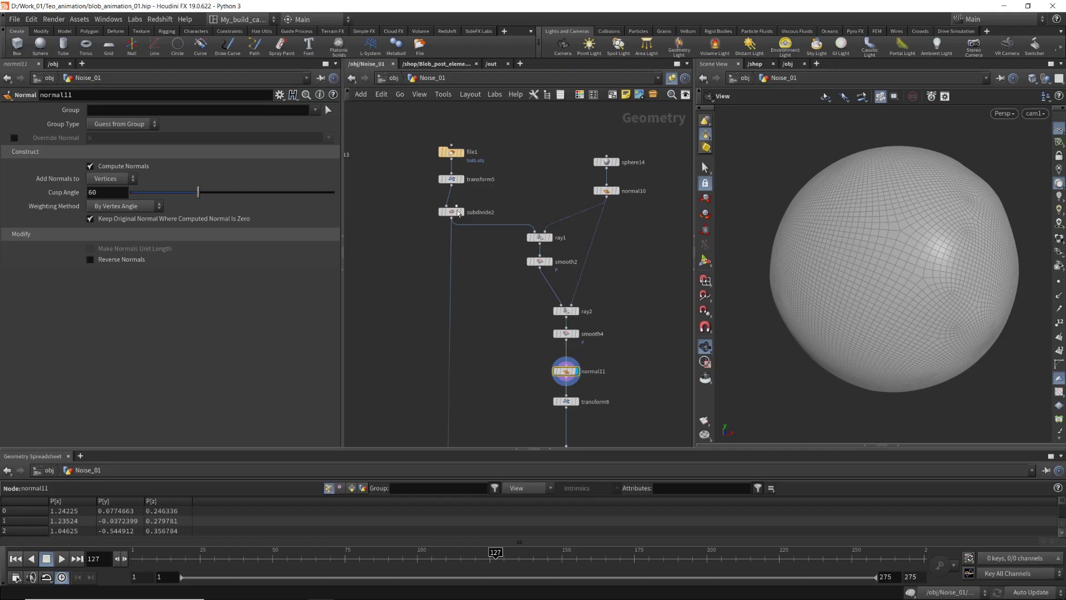
mouse_move(464, 215)
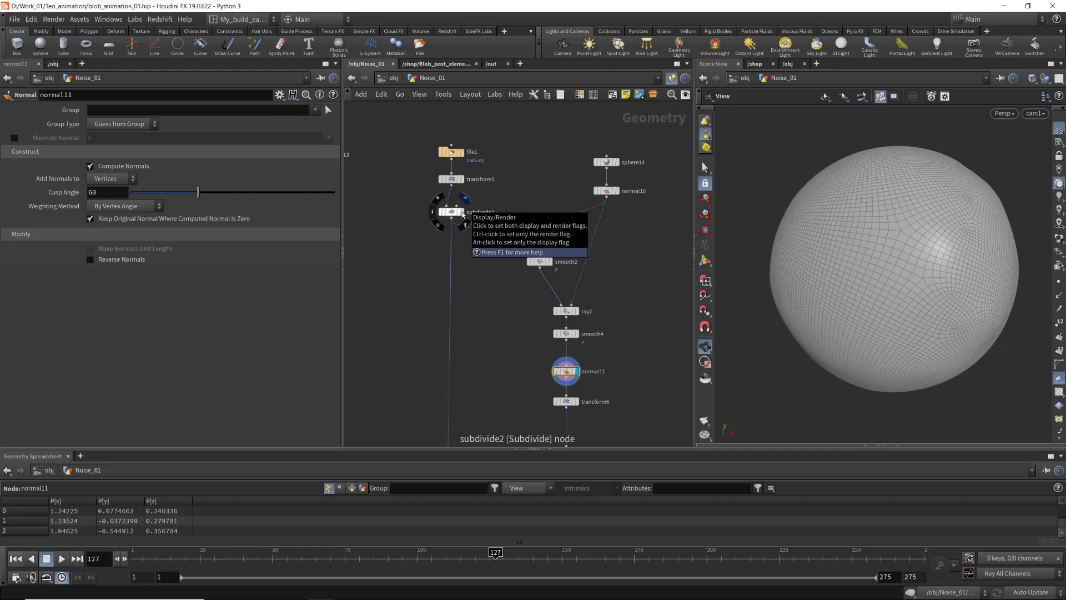
click(465, 215)
click(451, 211)
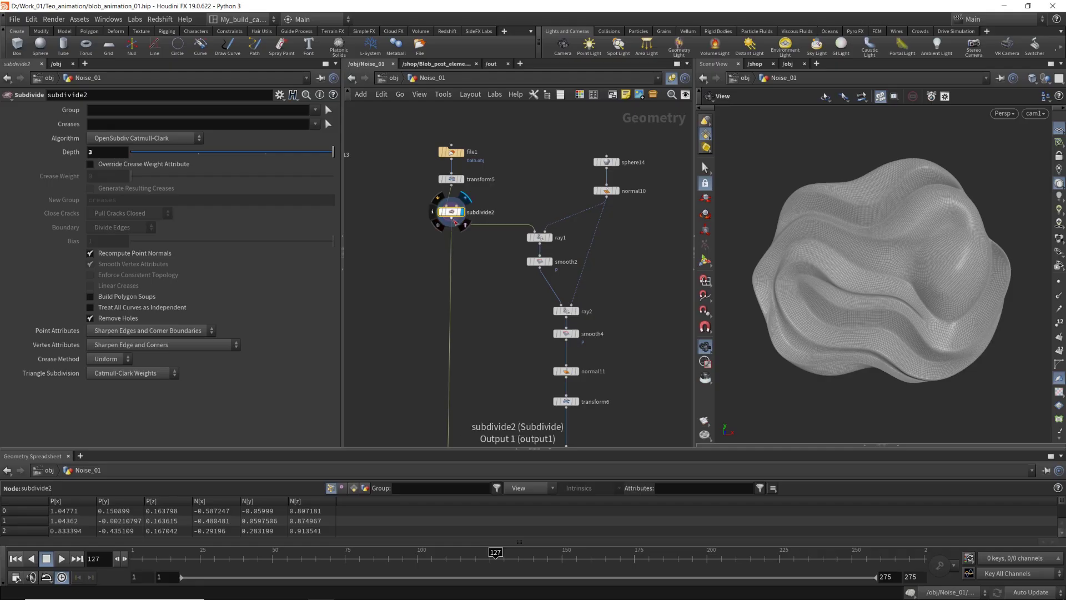
click(579, 374)
click(566, 371)
Display transform6 and attribnoisevector3 in turn to examine the sphere's scaling and its noise deformation settings
middle_drag(514, 414, 469, 257)
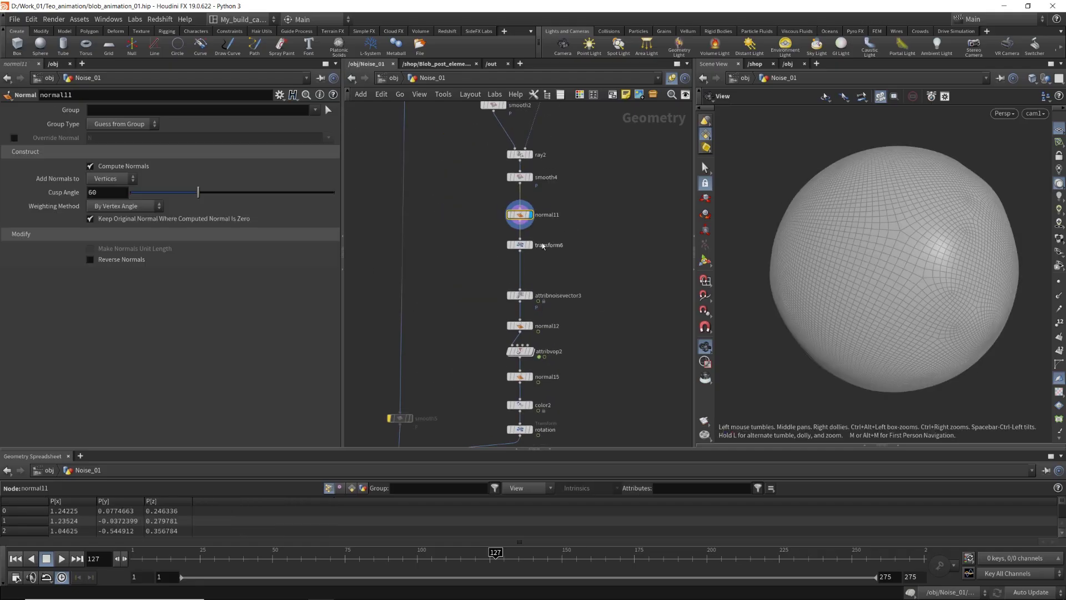
click(531, 247)
click(520, 248)
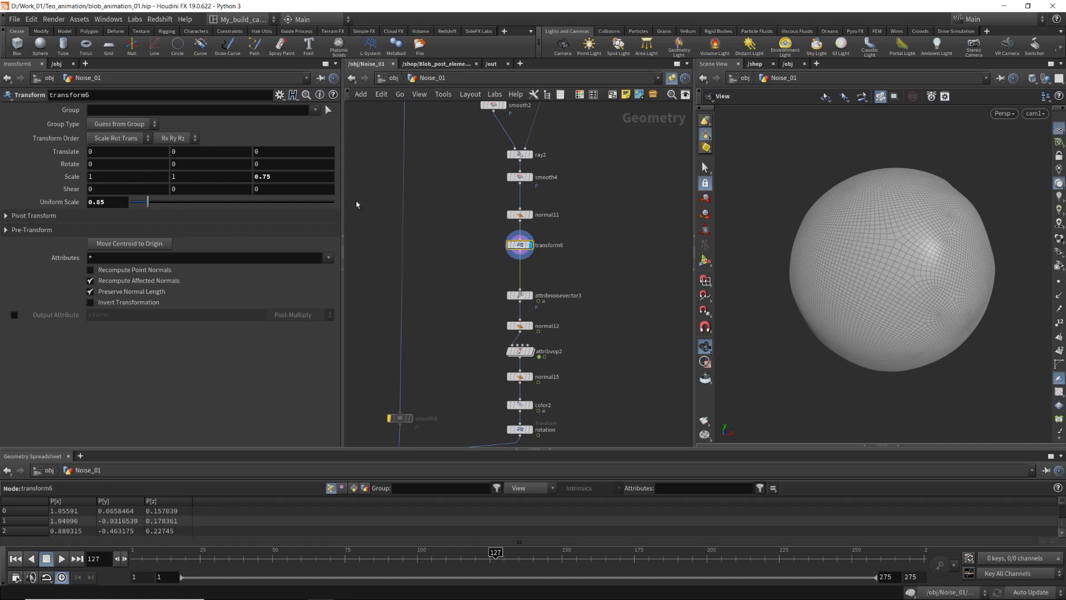
scroll(500, 300, up, 2)
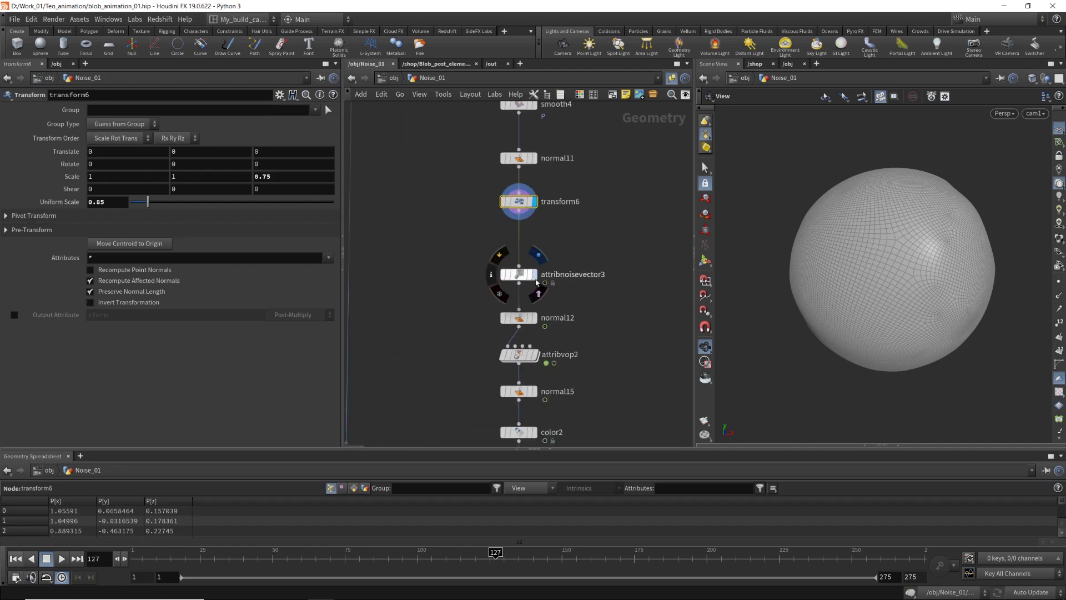
click(525, 277)
click(525, 278)
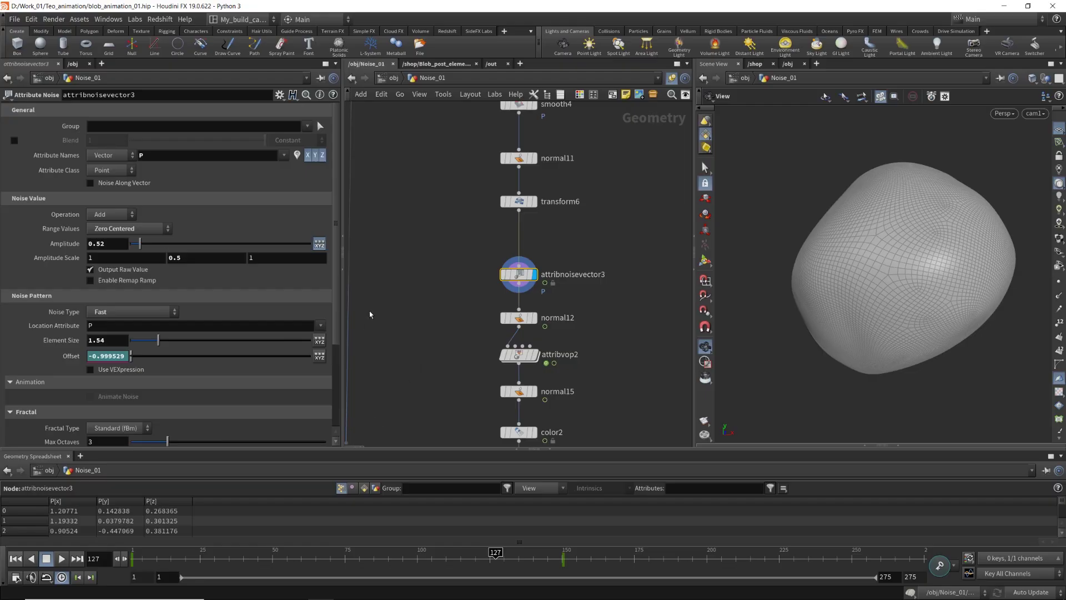
Examine the Offset animation curve of attribnoisevector3 in the Animation Editor and close the editor
shift+click(71, 355)
scroll(433, 354, up, 1)
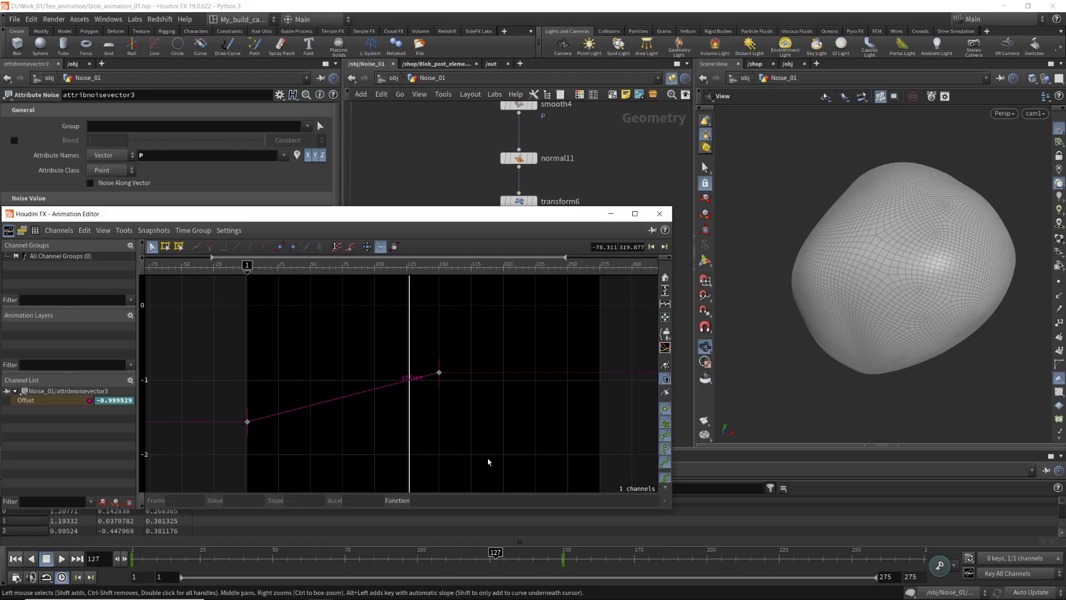
click(660, 214)
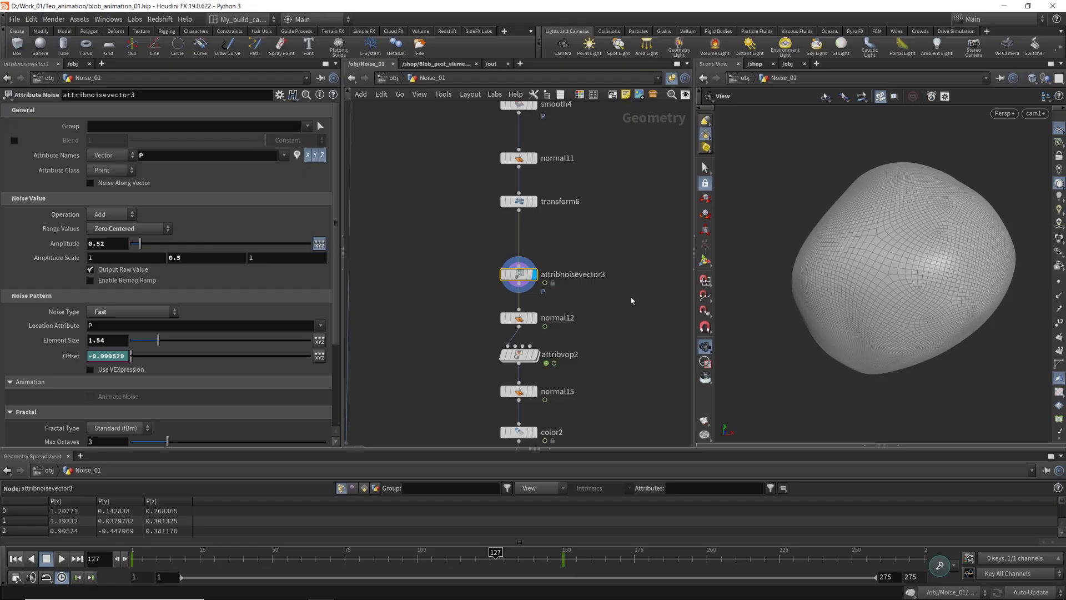
Open the blend1 animation curve of blendshapes1, check the frame of its last keyframe, and close the editor
scroll(610, 304, down, 4)
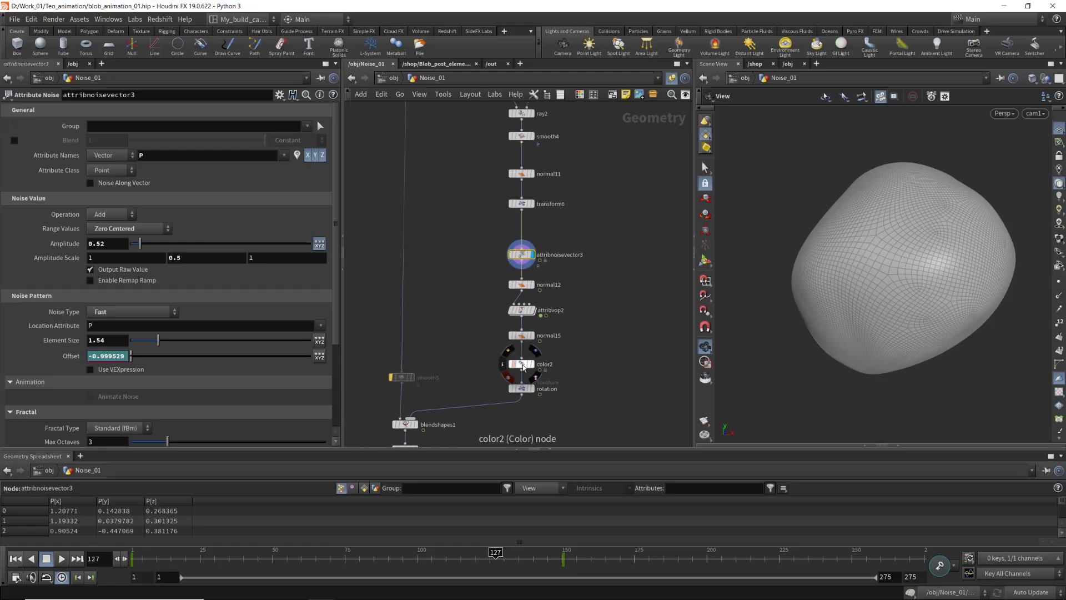
middle_drag(463, 281, 500, 186)
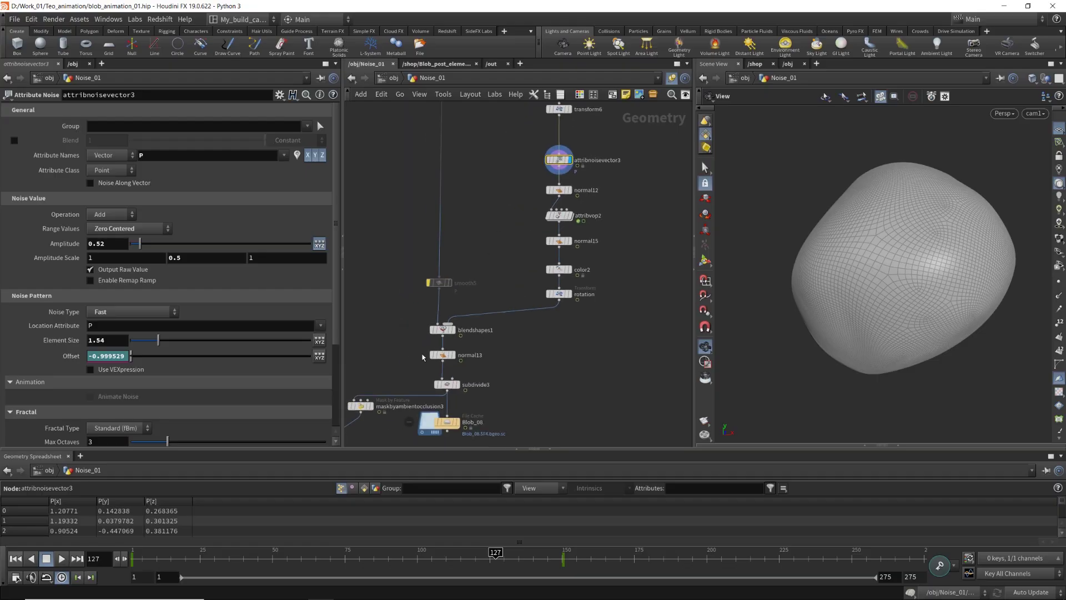
drag(393, 352, 492, 331)
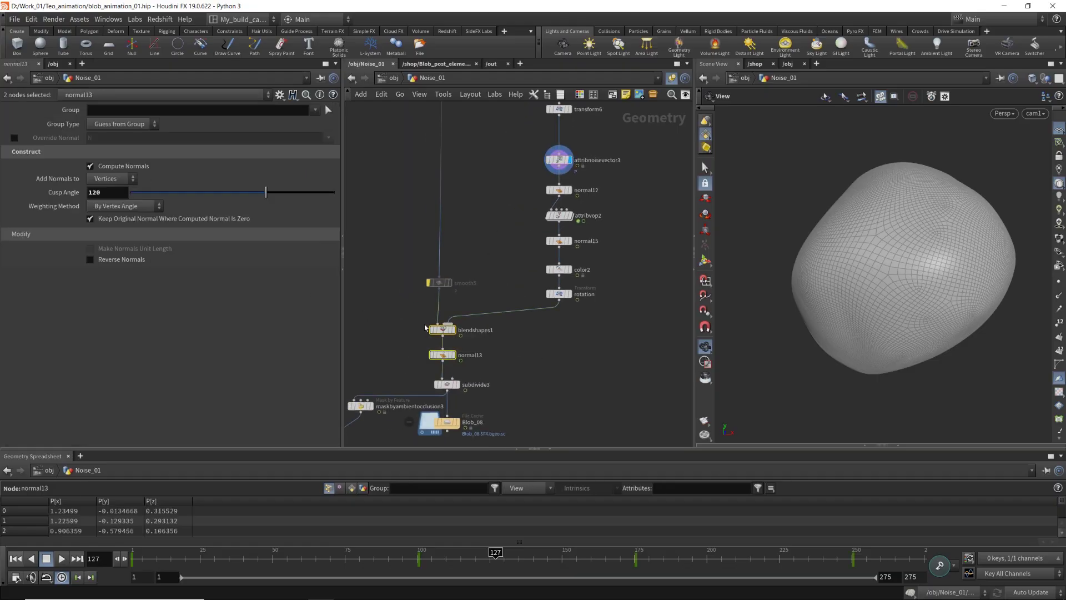
click(416, 343)
drag(419, 337, 466, 332)
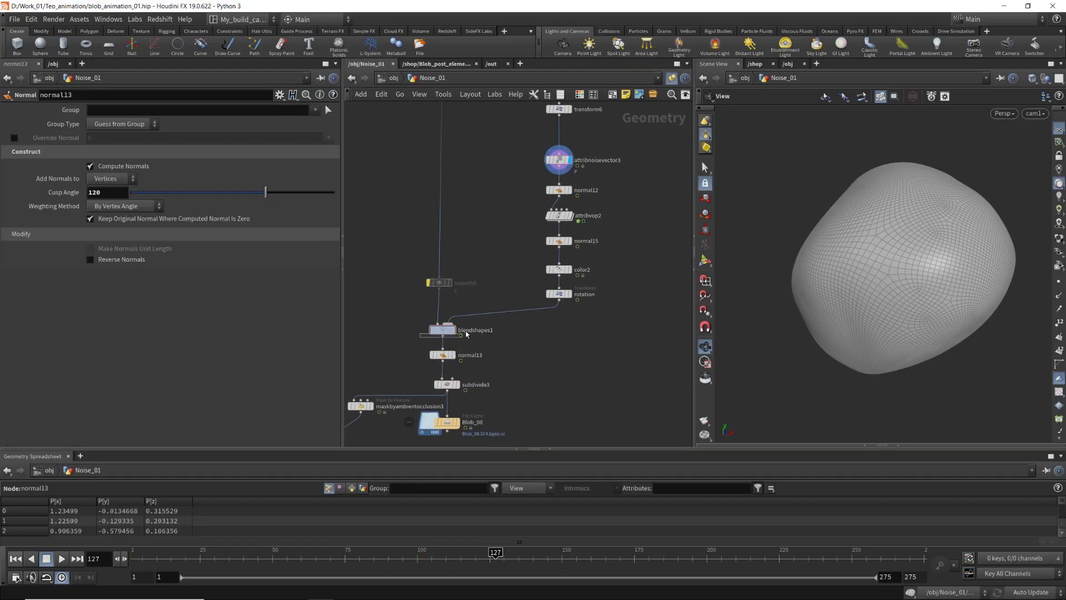
click(465, 332)
shift+click(105, 313)
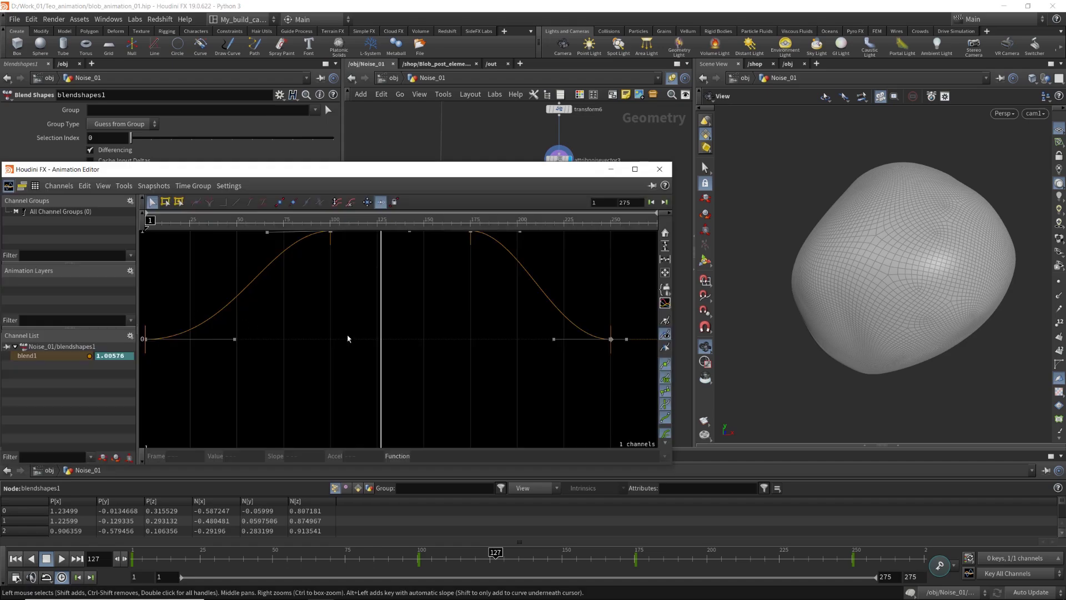
drag(527, 304, 551, 361)
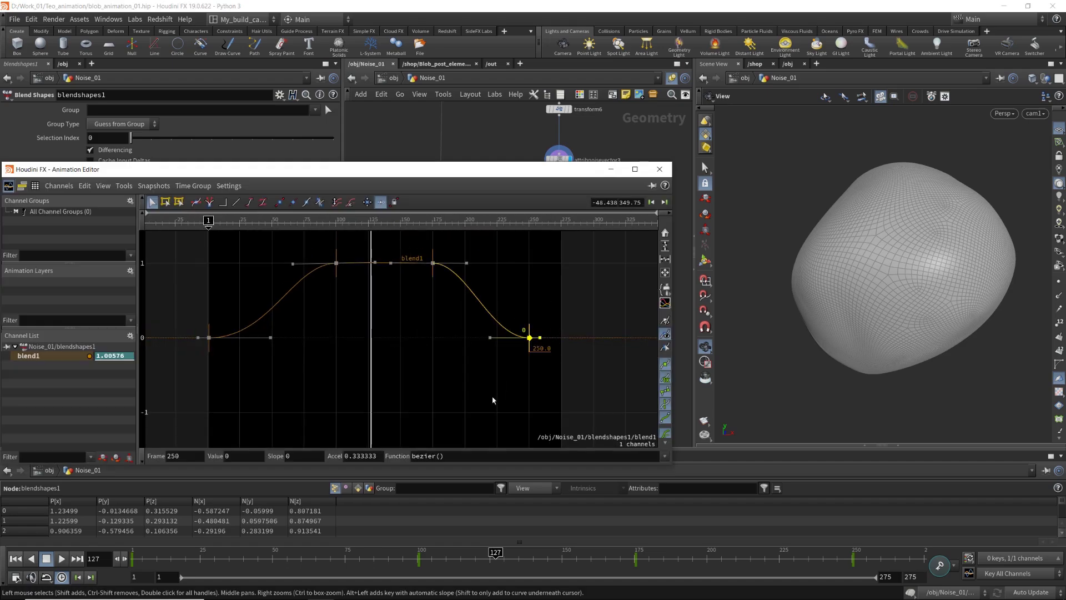
click(190, 456)
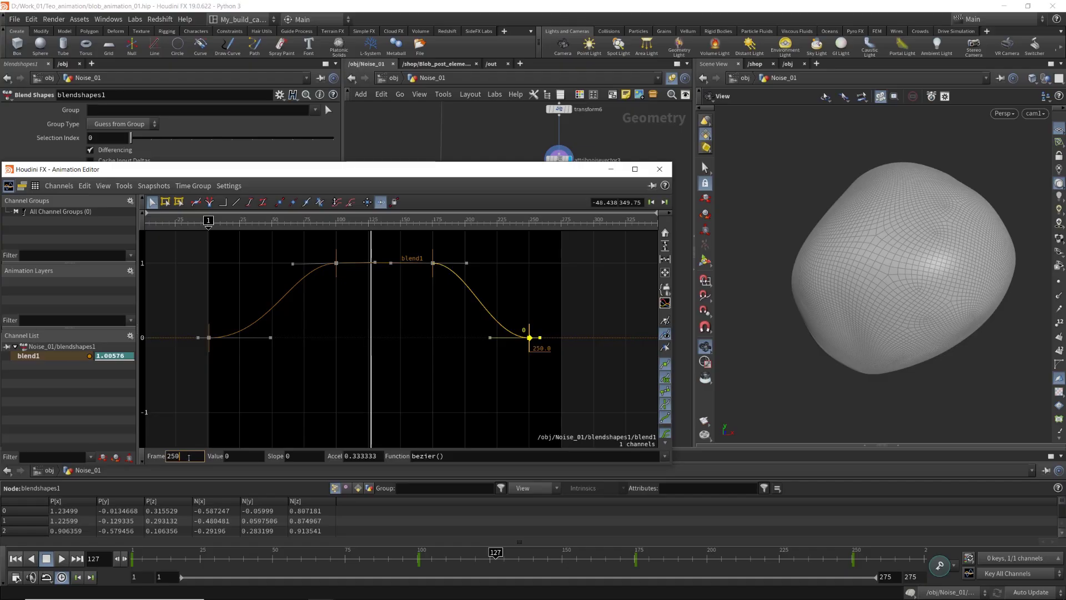
click(659, 168)
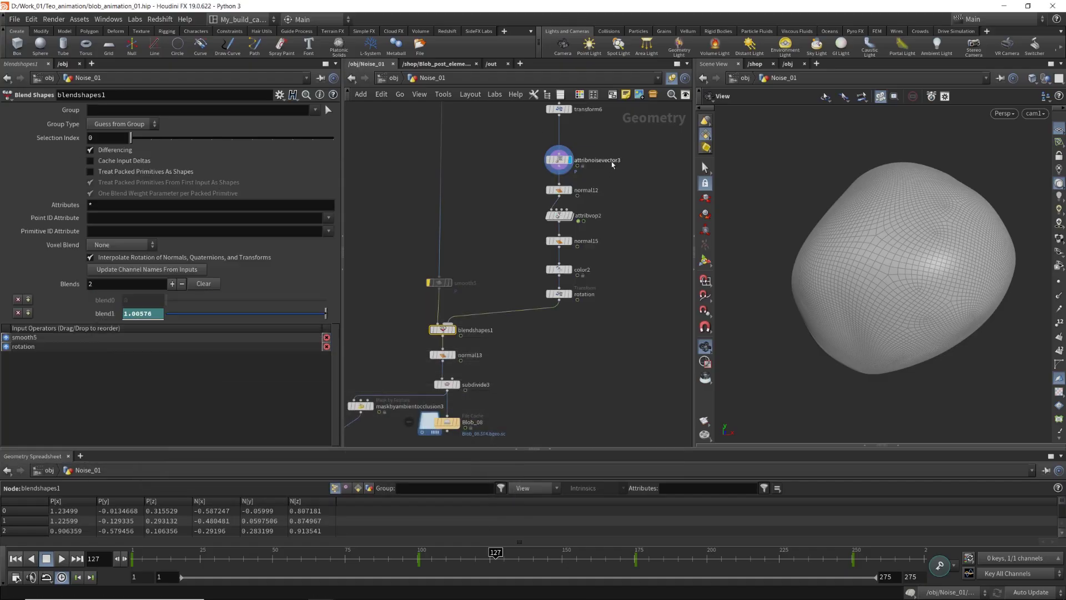
Move the last keyframe of attribnoisevector3's Offset curve to frame 250
middle_drag(514, 176, 457, 320)
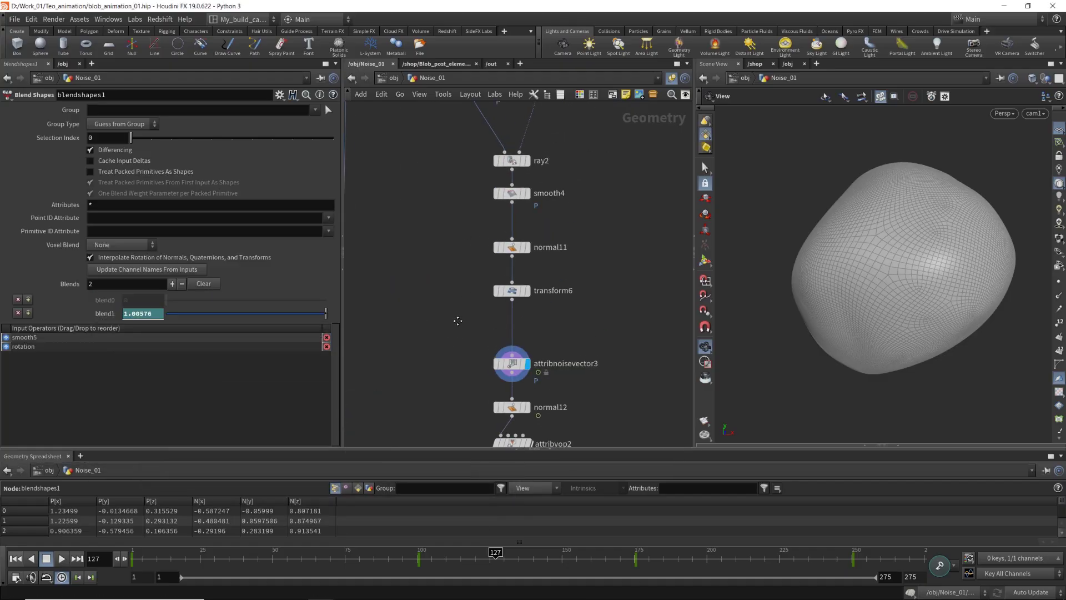
drag(442, 329, 567, 367)
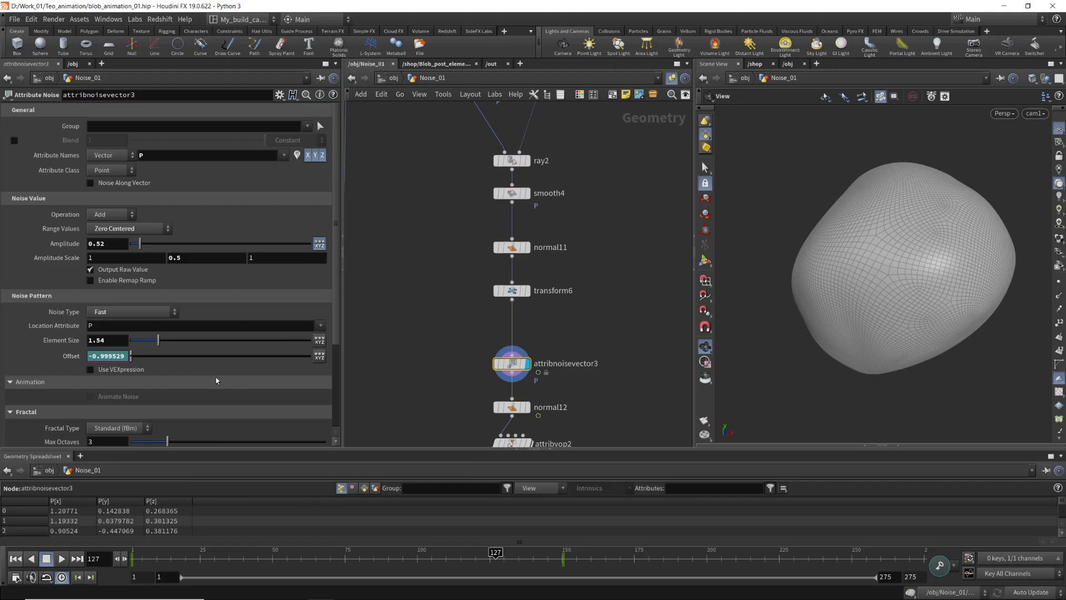
shift+click(70, 356)
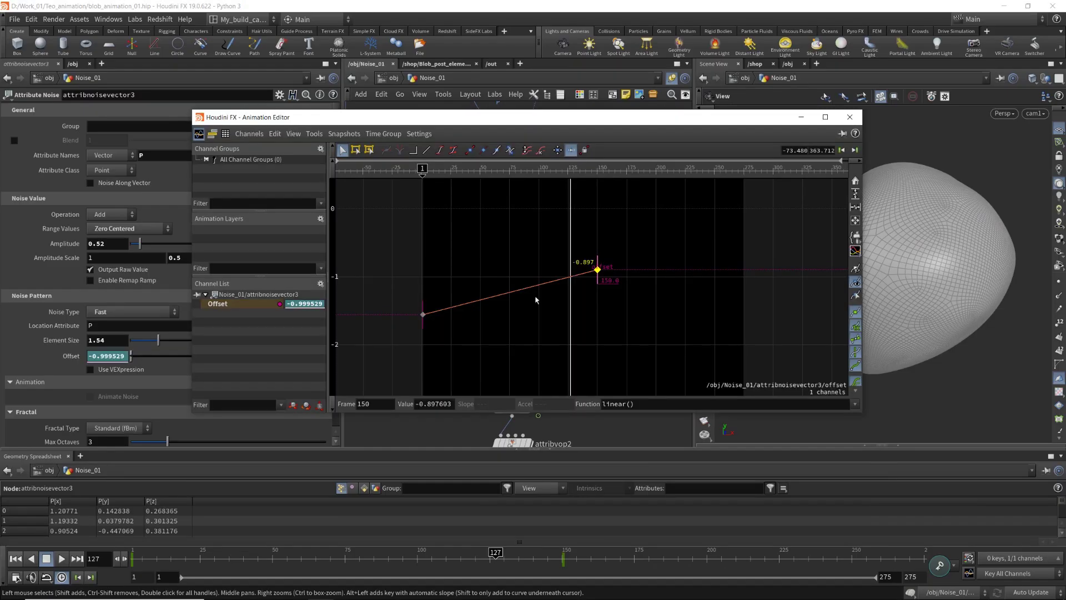
drag(340, 407, 323, 411)
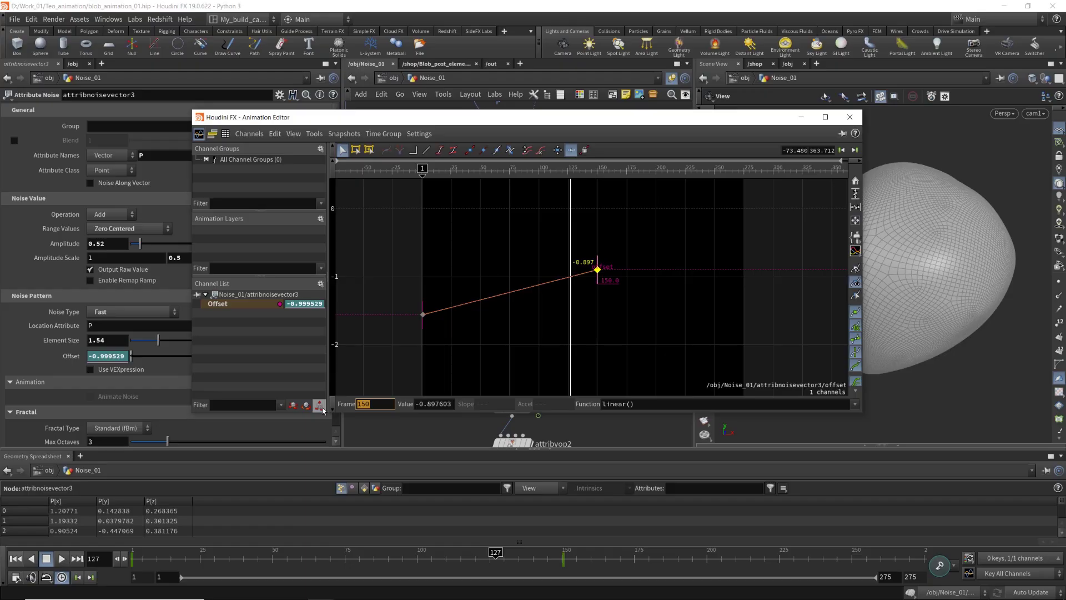
text(250)
key(Return)
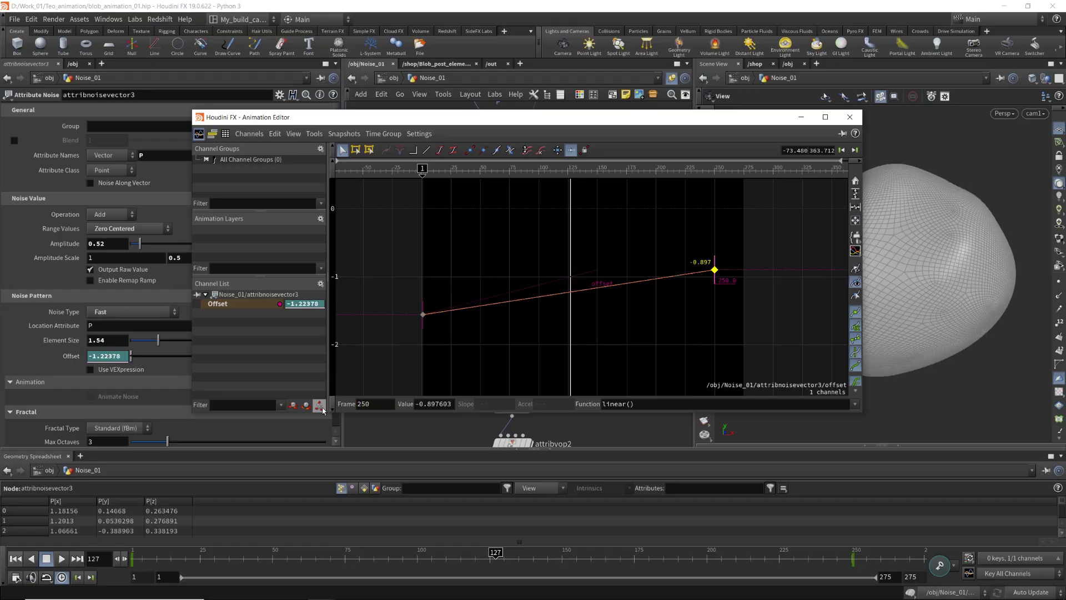
Raise the last Offset keyframe to about -0.361, and shift both keyframes down together to about -1.974 and -0.778
drag(714, 270, 715, 233)
drag(744, 198, 372, 390)
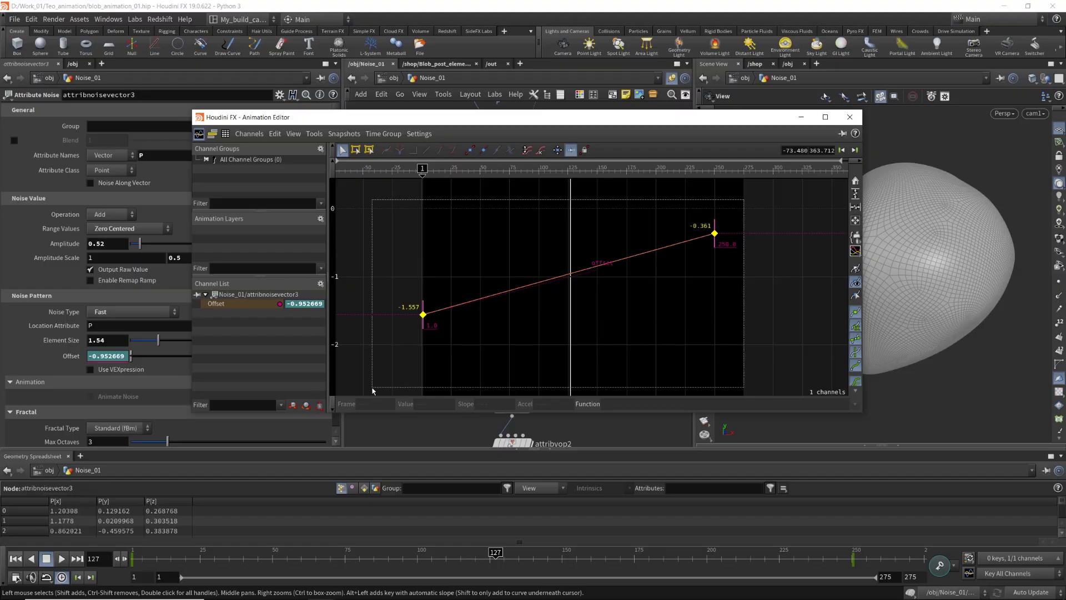
drag(714, 233, 715, 261)
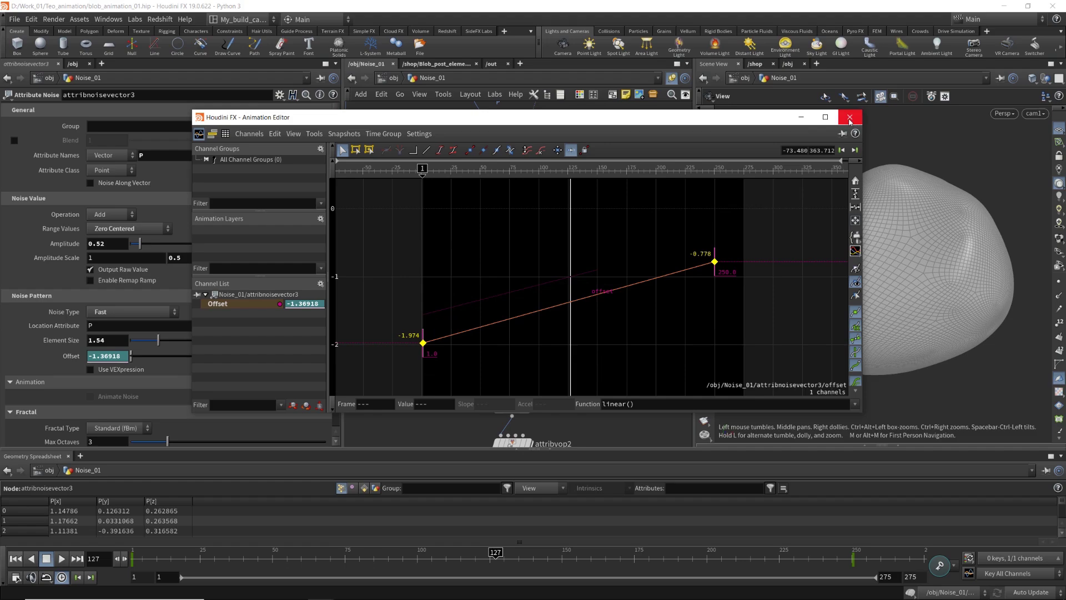
click(849, 117)
Display attribvop2 and examine the animation curves of its three Offset channels
middle_drag(613, 322, 574, 210)
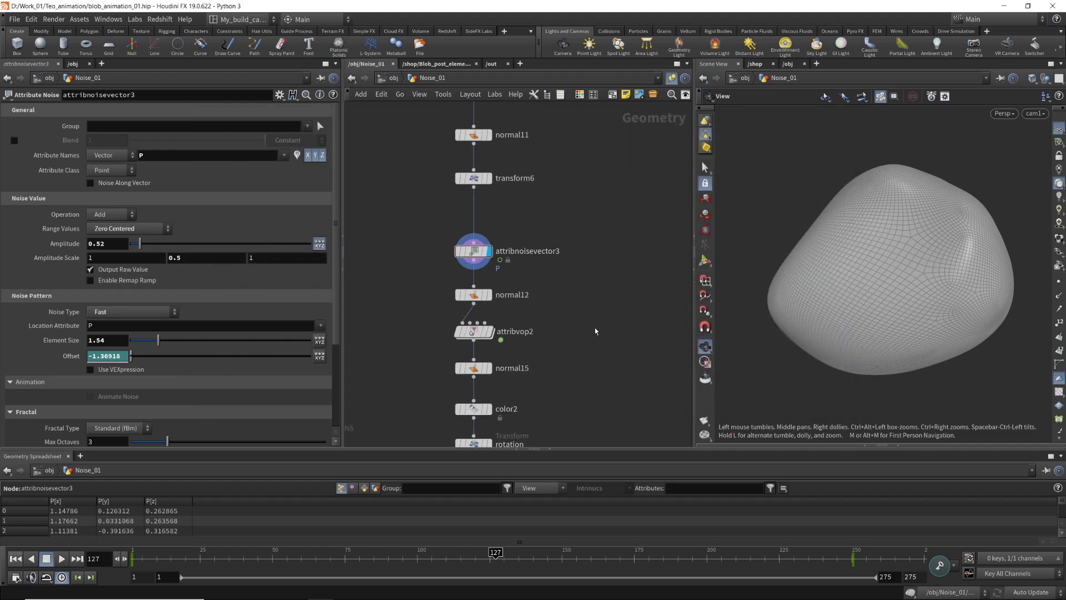
middle_drag(594, 328, 600, 256)
click(490, 264)
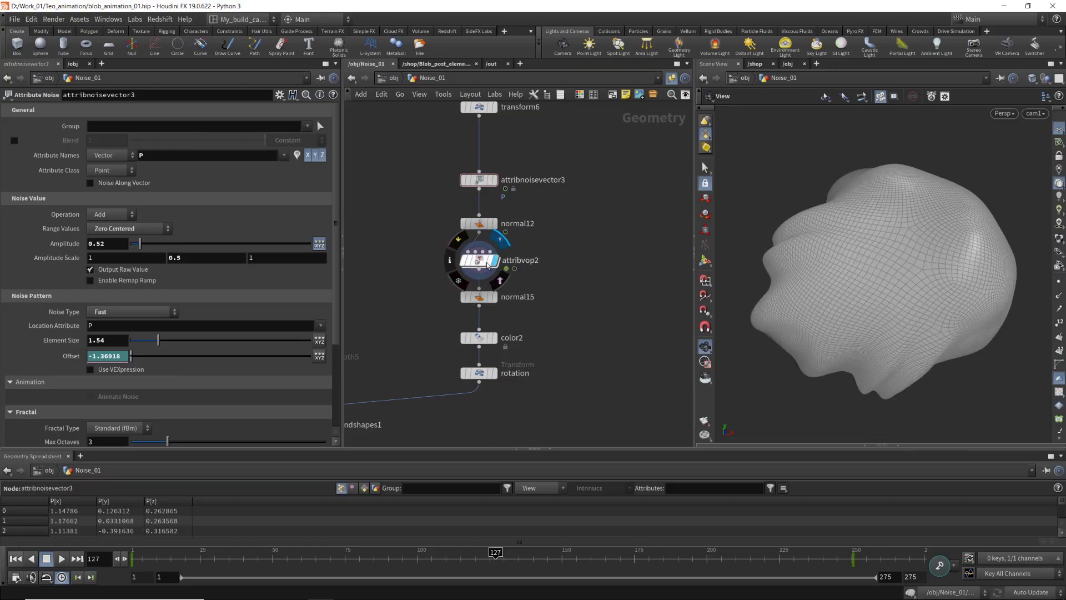
click(486, 263)
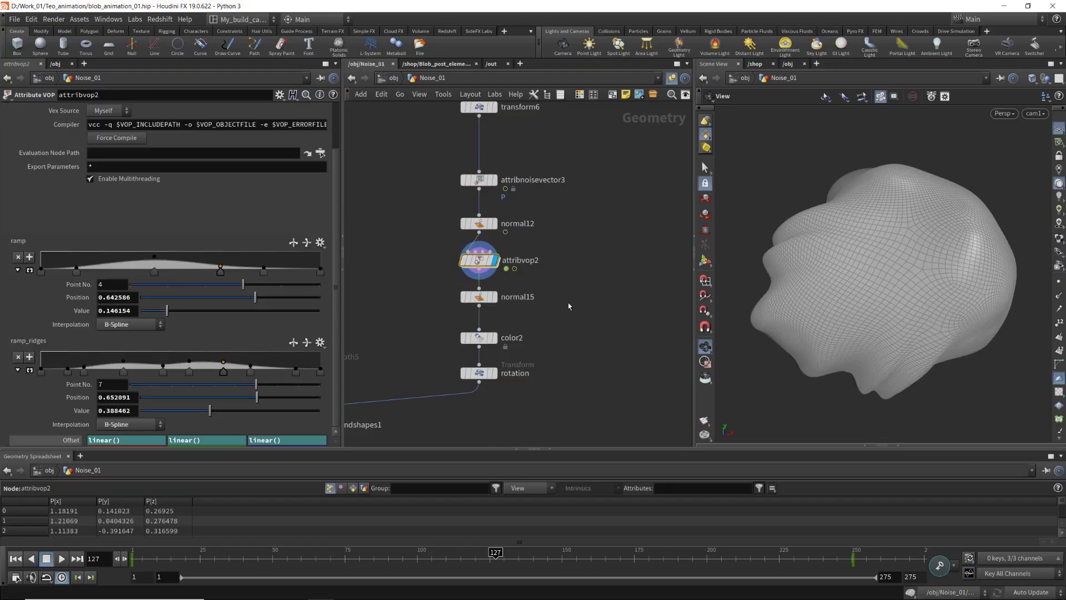
shift+click(58, 441)
scroll(528, 442, down, 2)
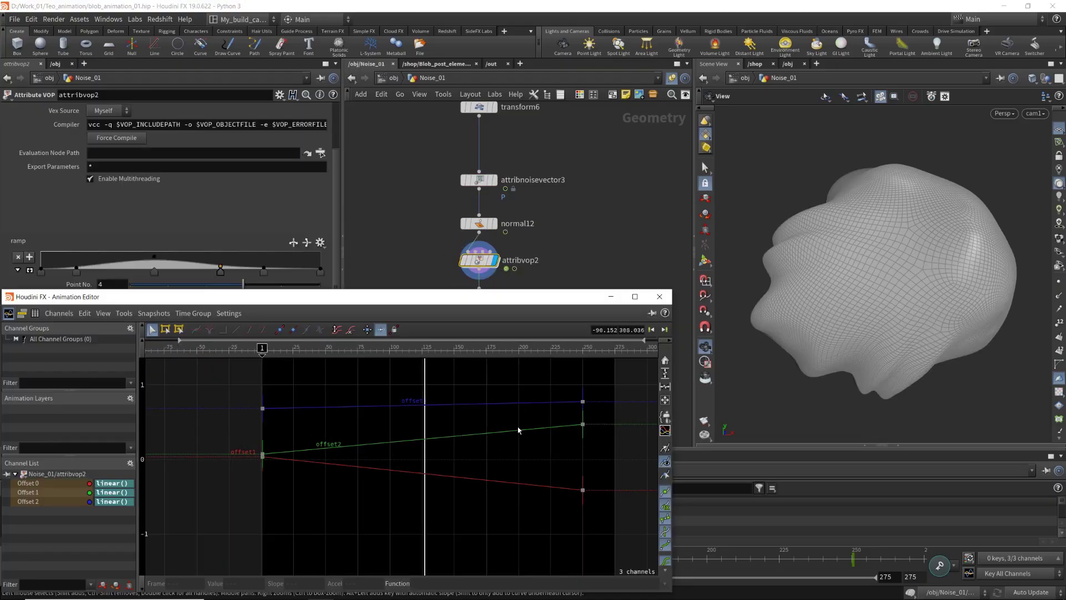
click(660, 296)
Enlarge attribvop2's ramp_ridges and raise point 6 to about 0.577 and point 4 to 0.55 at position 0.286, with normal15 displayed
click(18, 369)
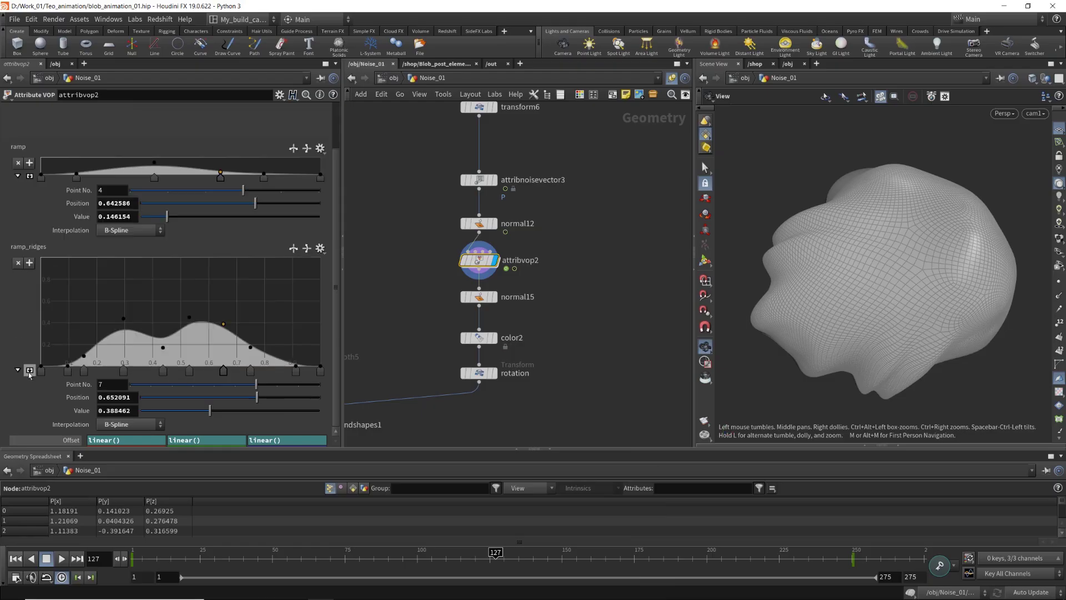
click(189, 313)
mouse_move(189, 313)
mouse_down()
mouse_move(189, 294)
mouse_move(188, 303)
mouse_up()
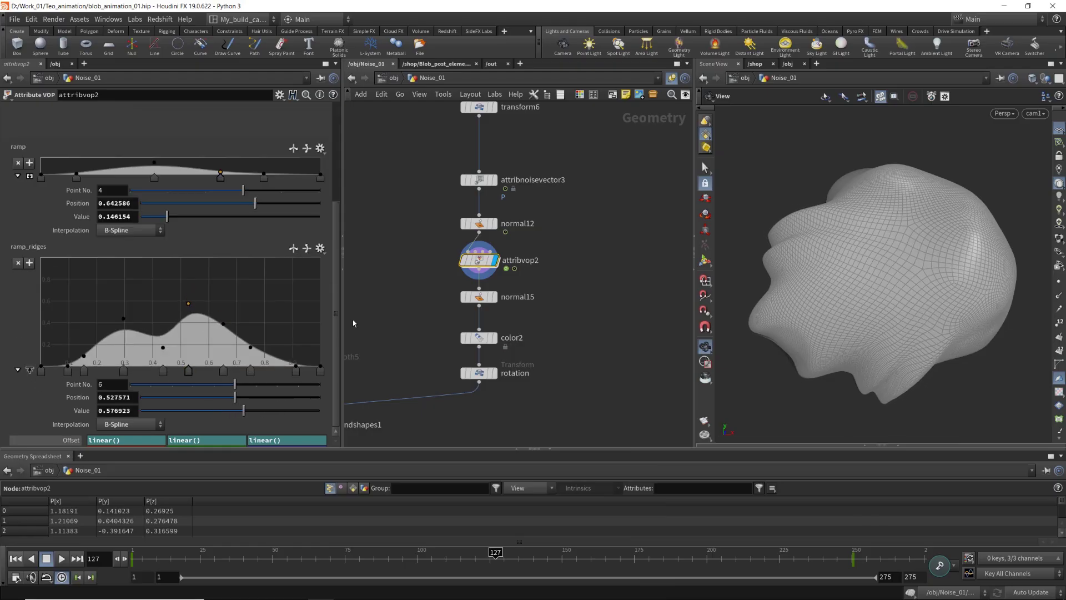
click(493, 298)
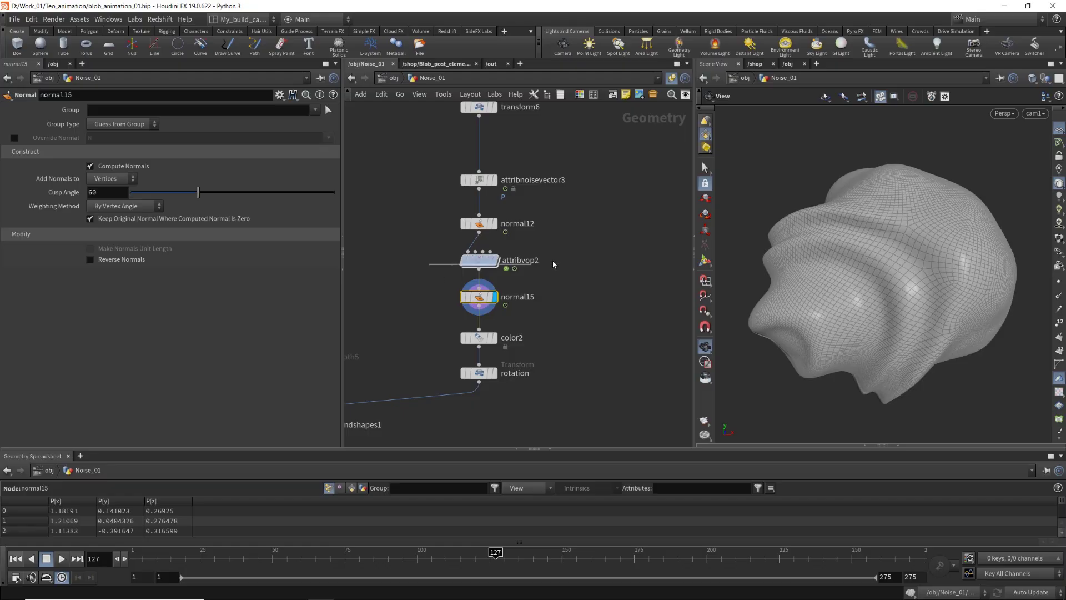
click(478, 260)
drag(124, 320, 120, 306)
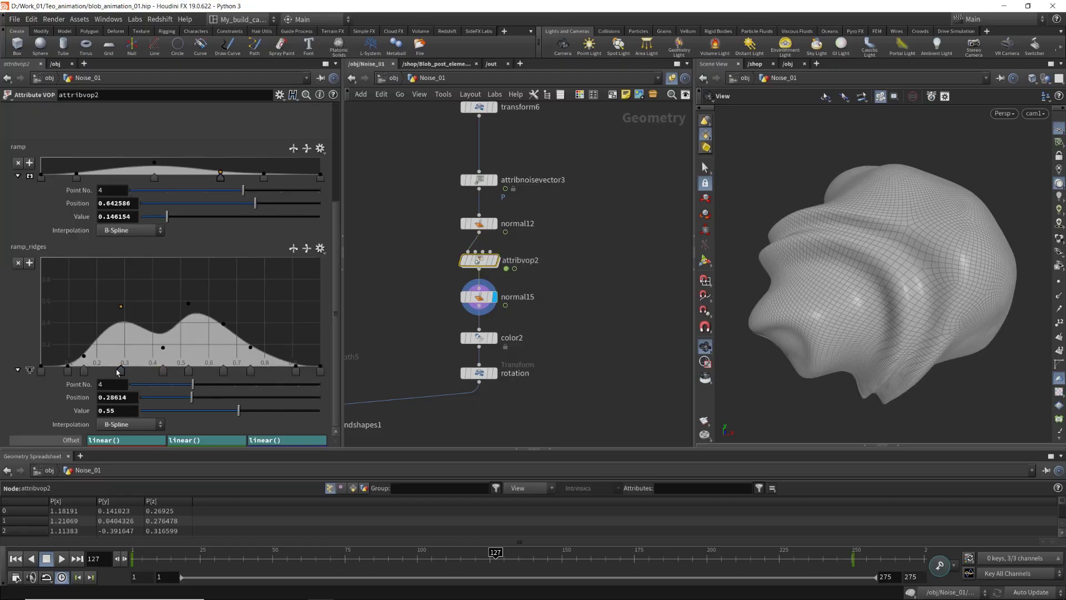
Try to shift ramp_ridges points 4 to 7 slightly toward lower positions together, and undo the shift
shift+click(162, 370)
shift+click(188, 371)
shift+click(223, 370)
mouse_move(224, 370)
mouse_down()
mouse_move(242, 372)
mouse_move(221, 371)
mouse_up()
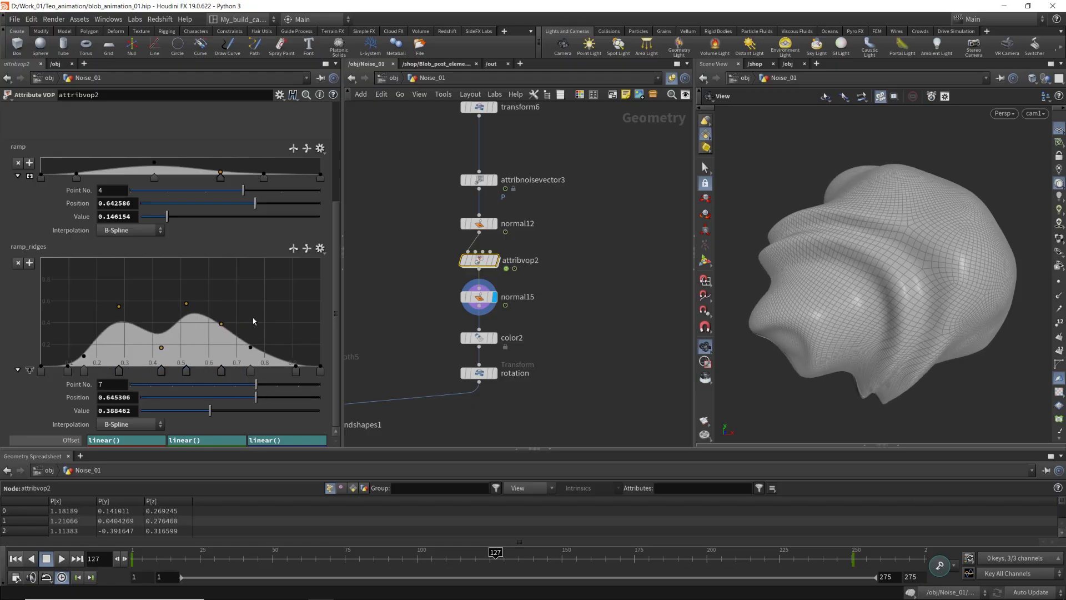
key(ctrl+z)
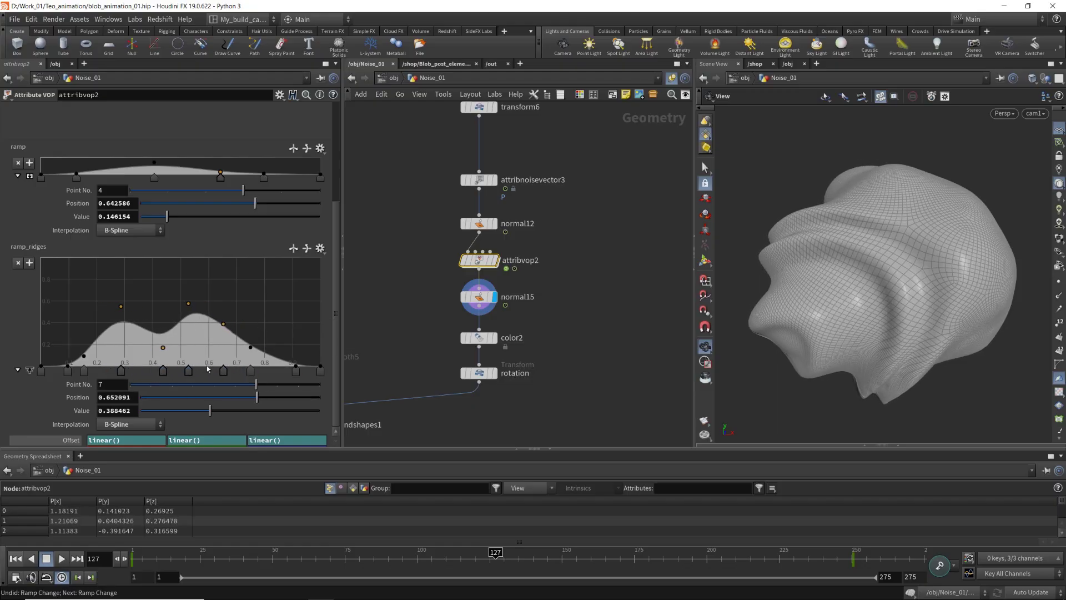
Lower all keyframes of attribvop2's three Offset channels together by about 0.5 in the Animation Editor
shift+click(60, 442)
drag(587, 368, 170, 508)
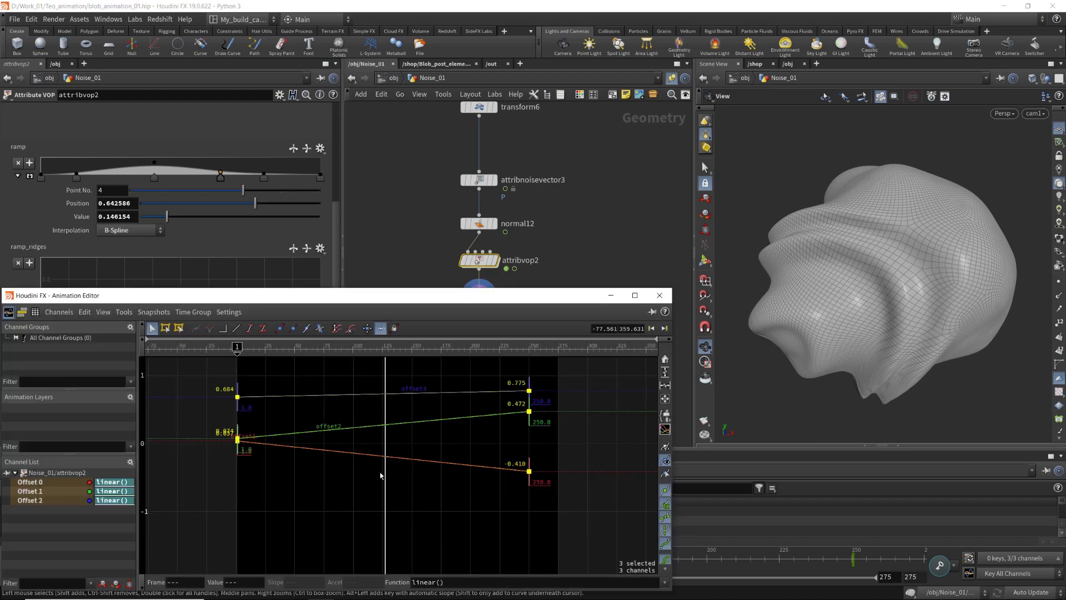
drag(529, 390, 516, 439)
drag(511, 438, 510, 447)
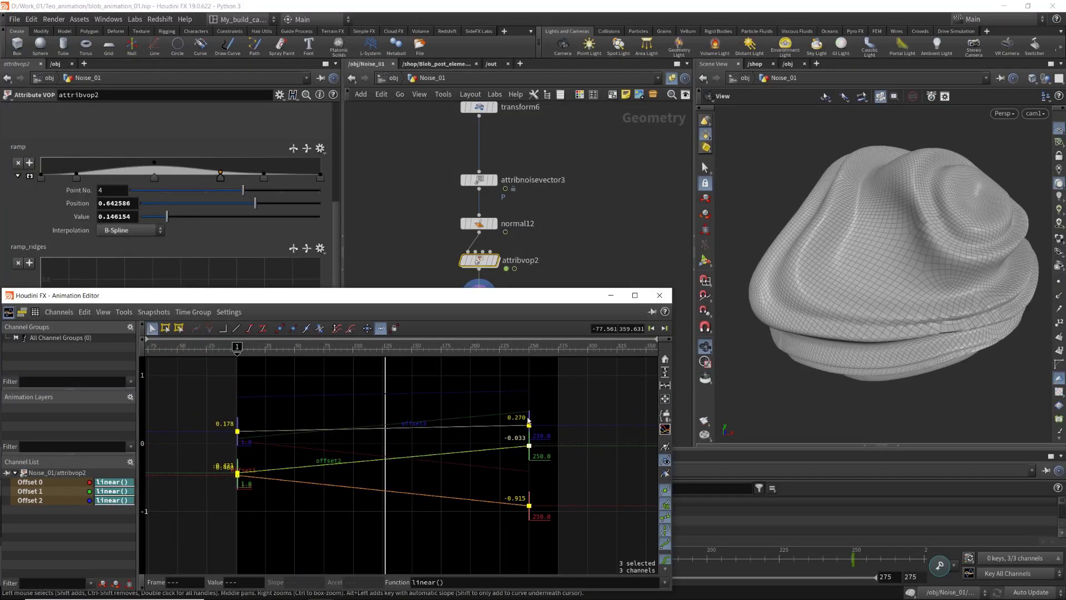
click(661, 296)
Select normal15, and display color2 to examine its constant color settings
middle_drag(598, 396, 606, 371)
click(488, 271)
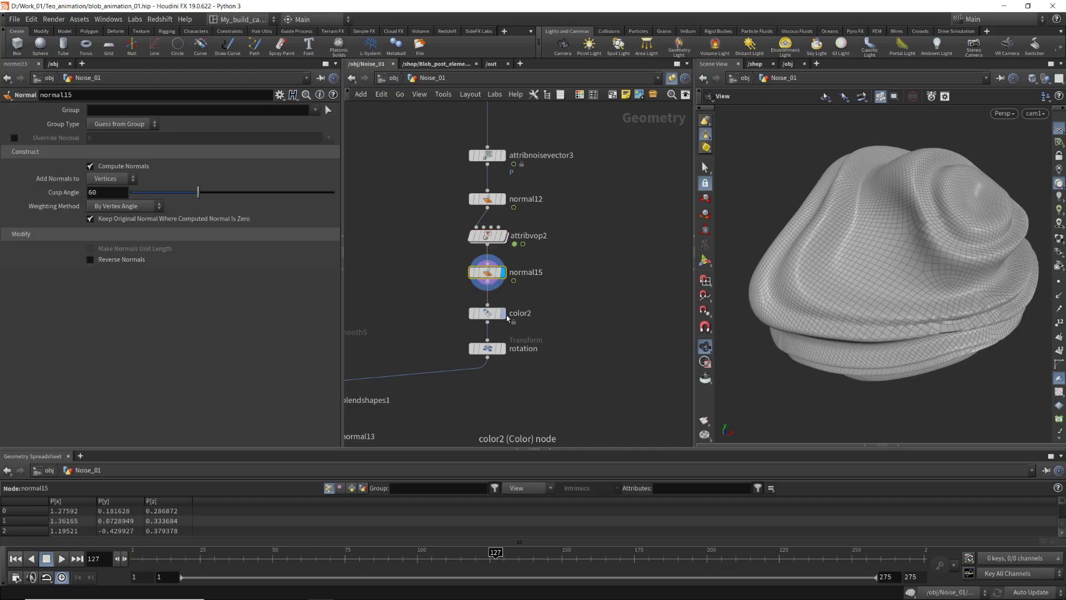
click(503, 315)
click(487, 317)
click(487, 316)
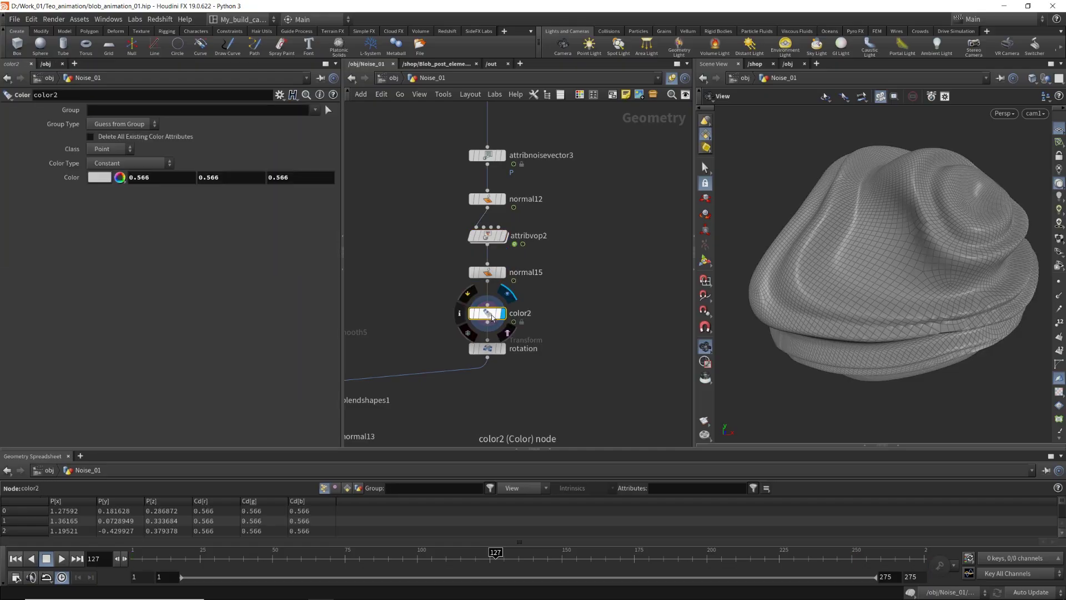
Display rotation and blendshapes1 in turn to examine the transform values and the blend settings
middle_drag(505, 350, 612, 329)
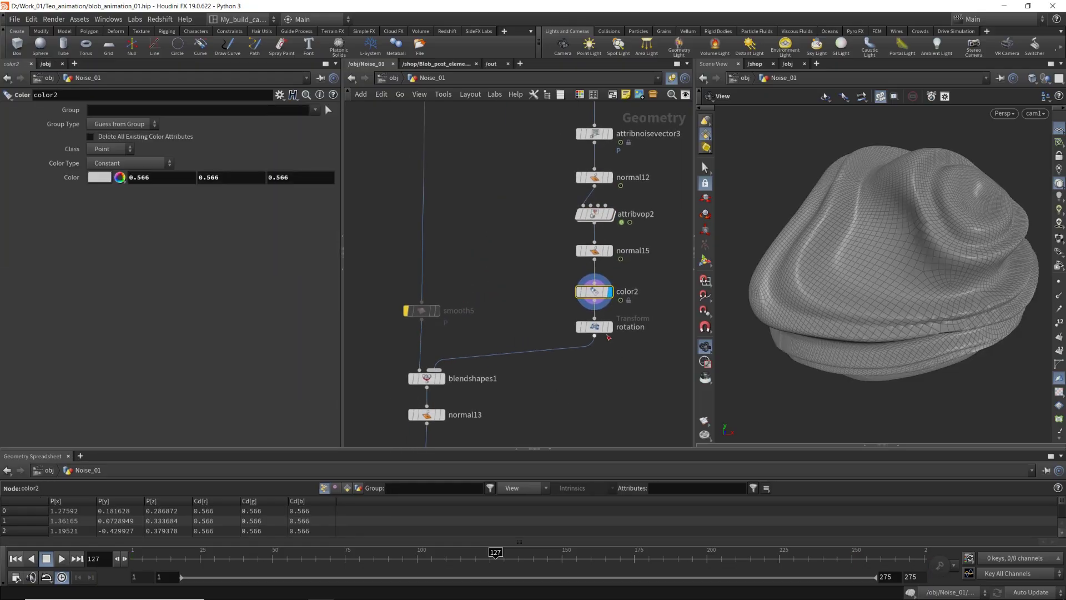
click(613, 332)
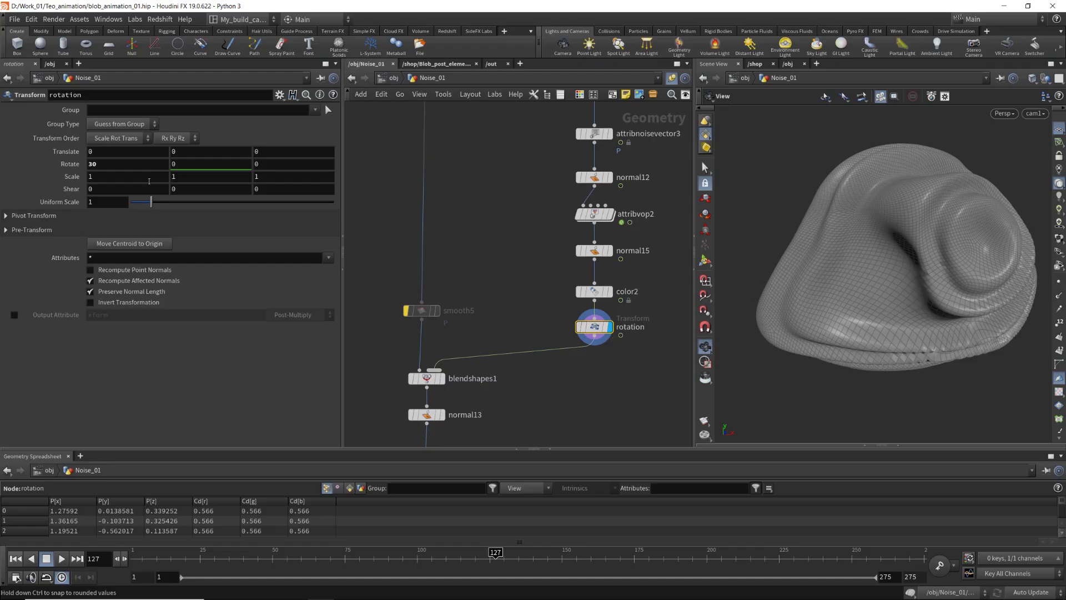
middle_click(202, 164)
middle_drag(489, 287, 554, 258)
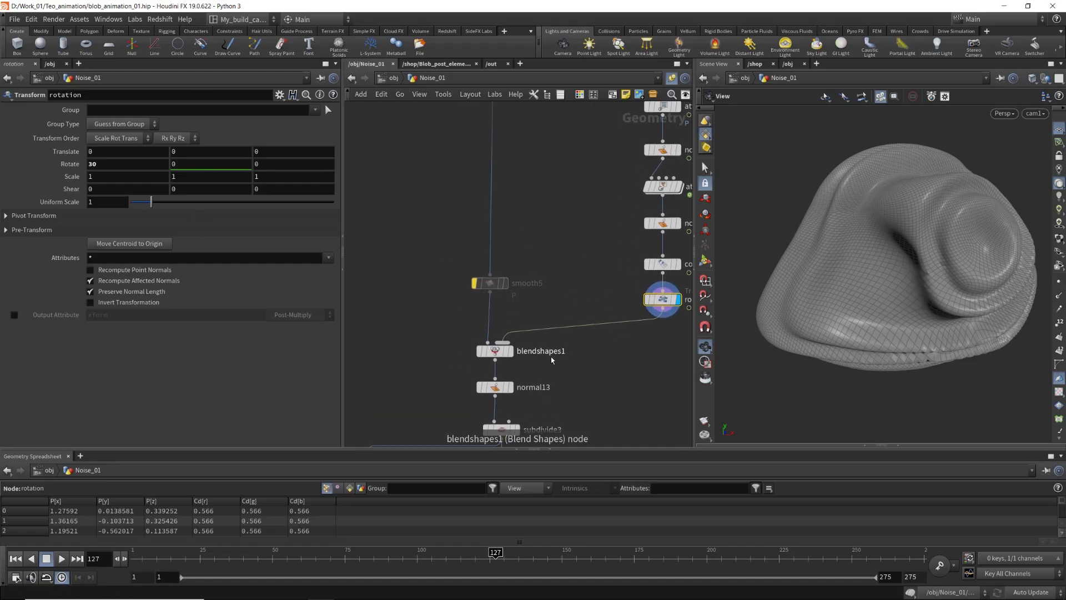
click(510, 350)
click(494, 351)
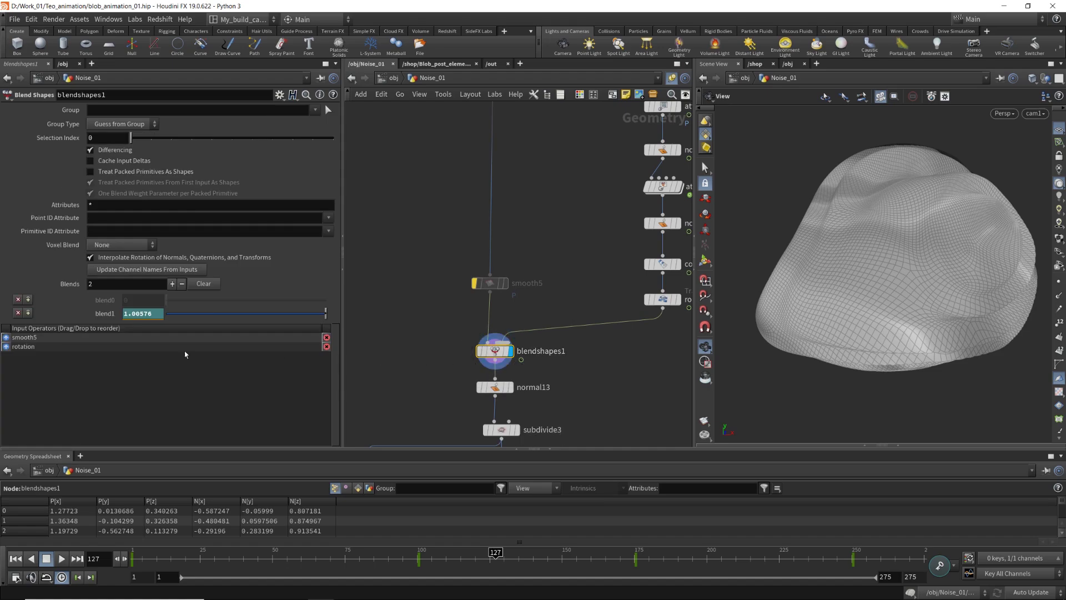
Examine the blend1 animation curve of blendshapes1 in the Animation Editor, close it, and return the timeline to frame 1
shift+click(100, 314)
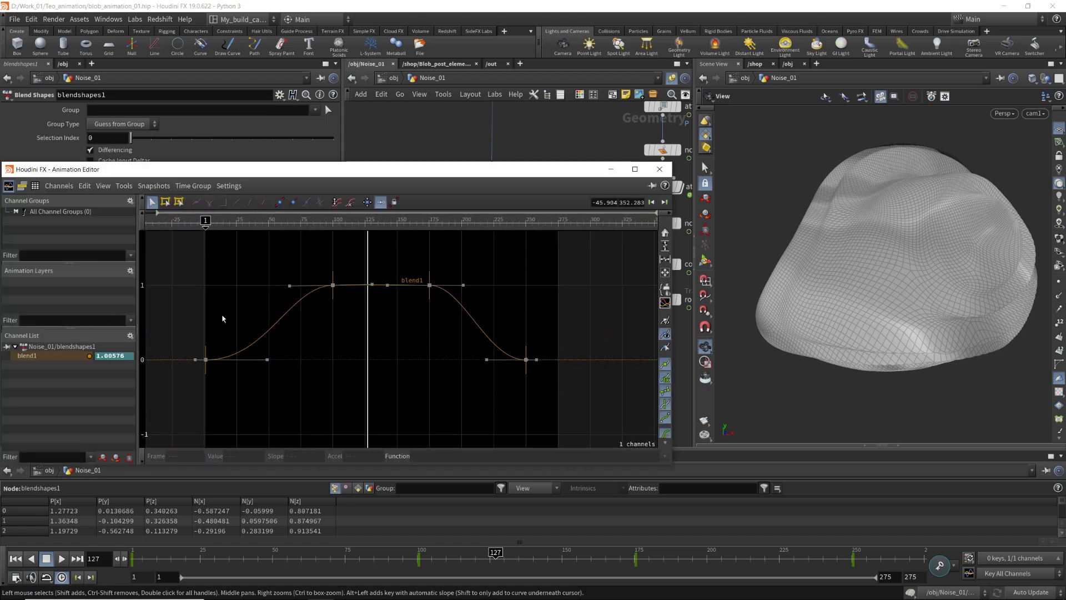
click(660, 172)
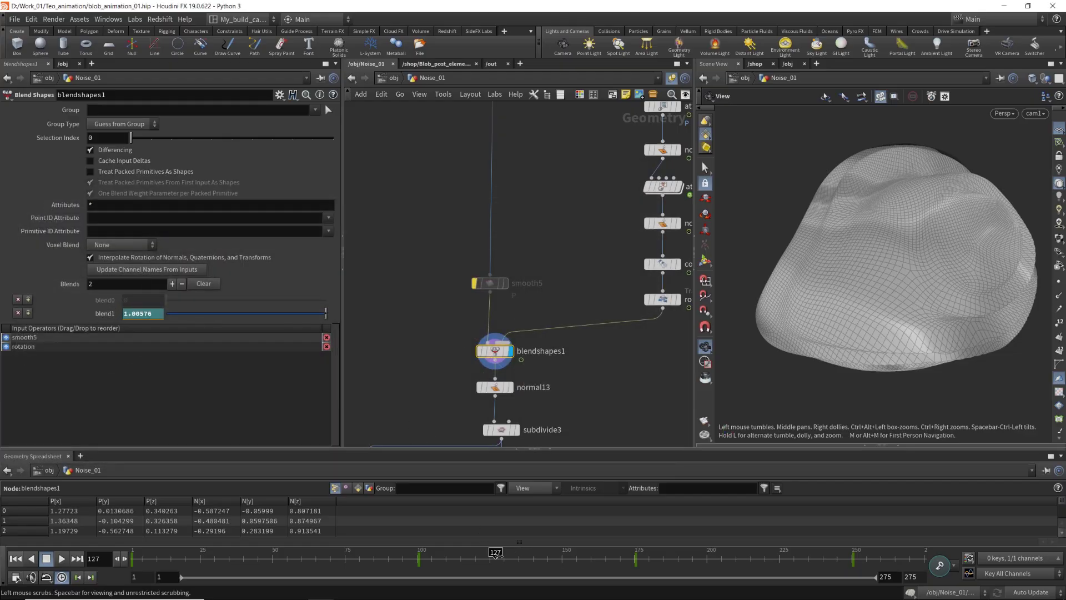
drag(498, 555, 78, 528)
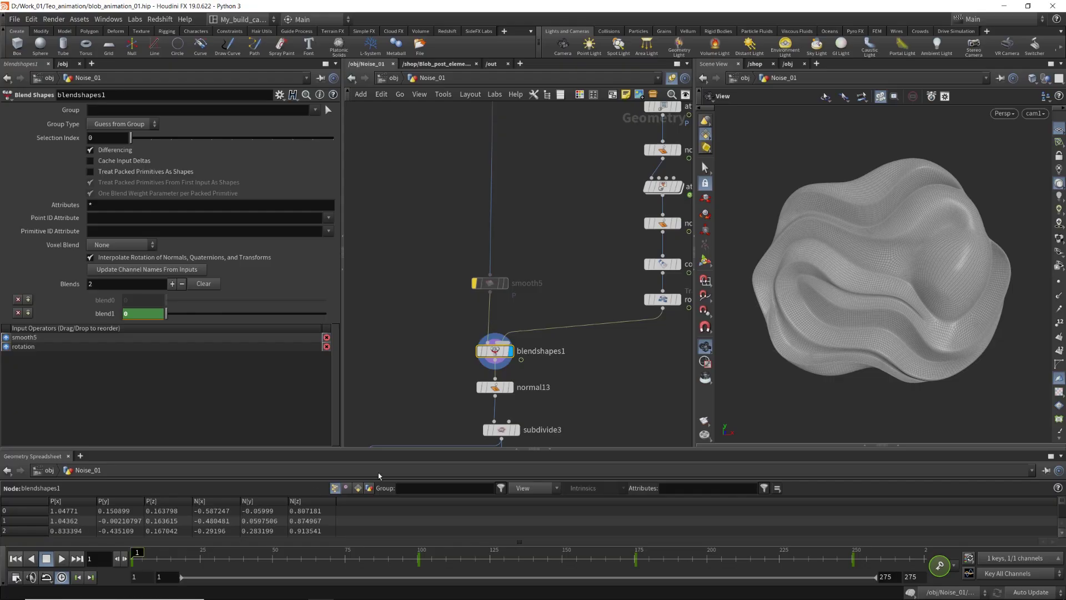
Display normal13 below blendshapes1 and scrub the timeline from frame 1 to frame 99 to check the blended deformation
click(510, 388)
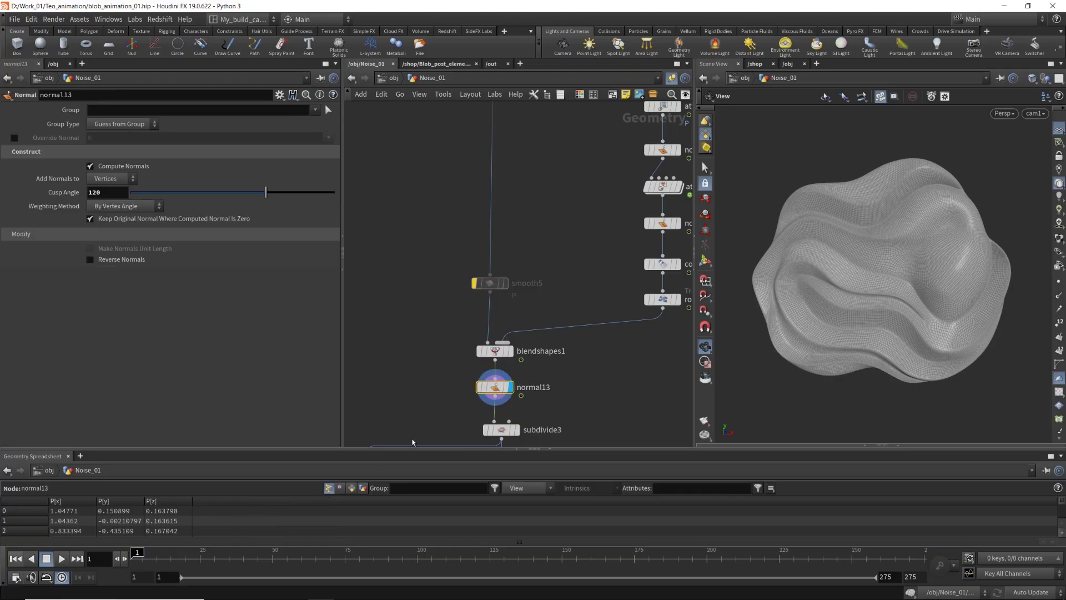
middle_drag(421, 363, 413, 288)
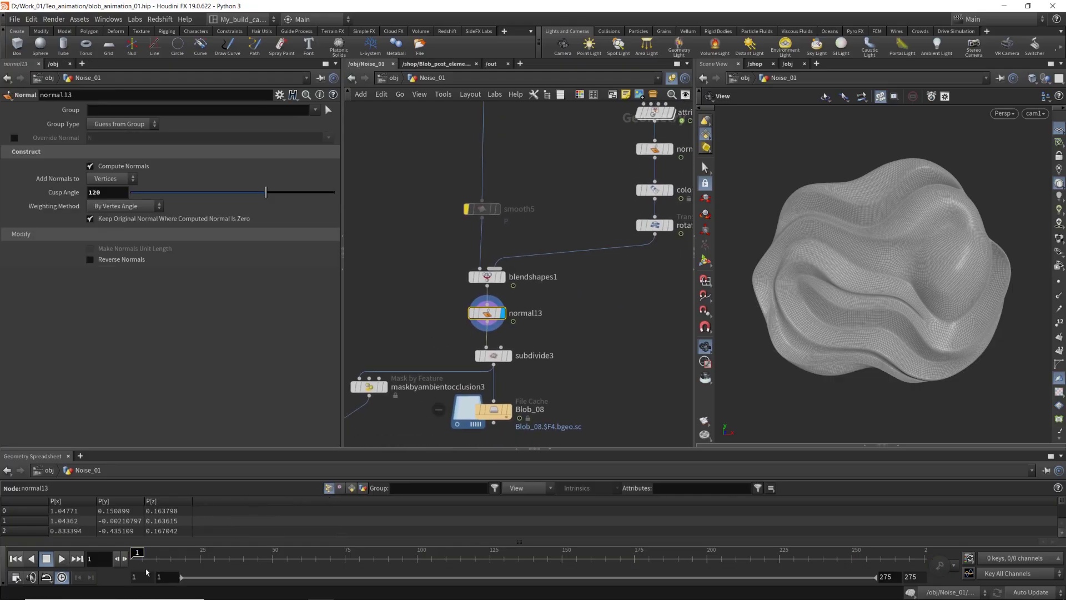
mouse_move(143, 554)
mouse_down()
mouse_move(244, 555)
mouse_move(278, 575)
mouse_move(421, 589)
mouse_up()
Examine the blend1 curve of blendshapes1 in the Animation Editor while scrubbing back to about frame 35, and close the editor
click(486, 277)
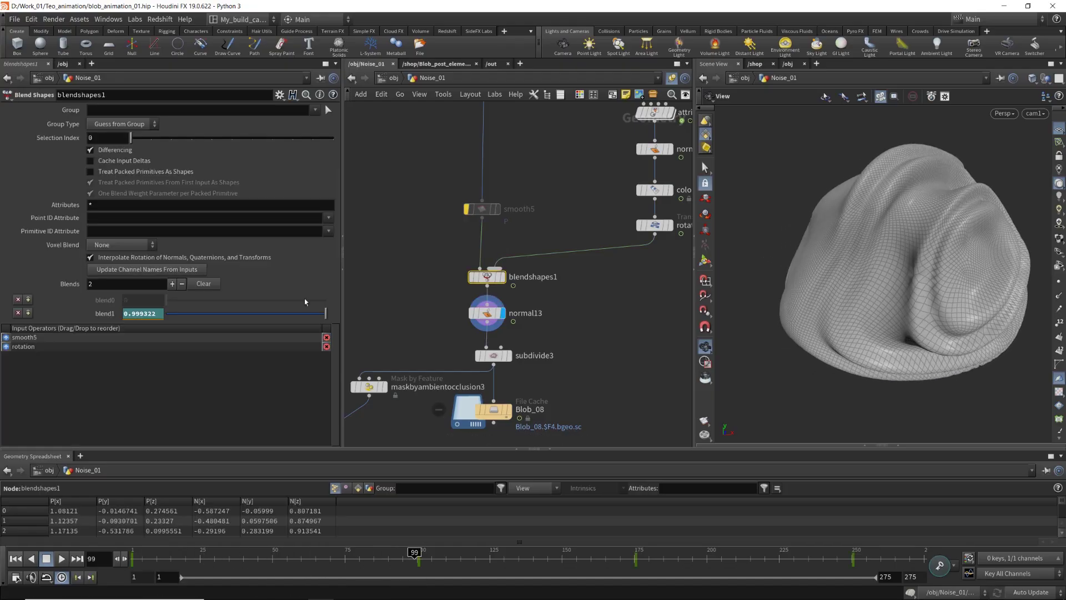
shift+click(107, 316)
scroll(333, 316, down, 2)
middle_drag(378, 317, 416, 359)
drag(374, 266, 281, 339)
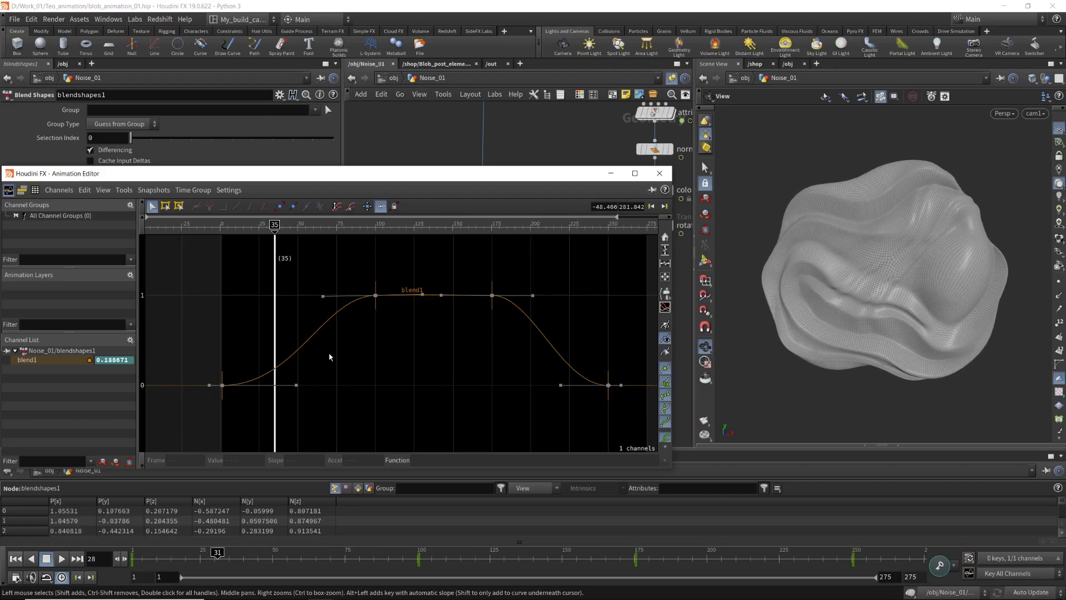
click(660, 175)
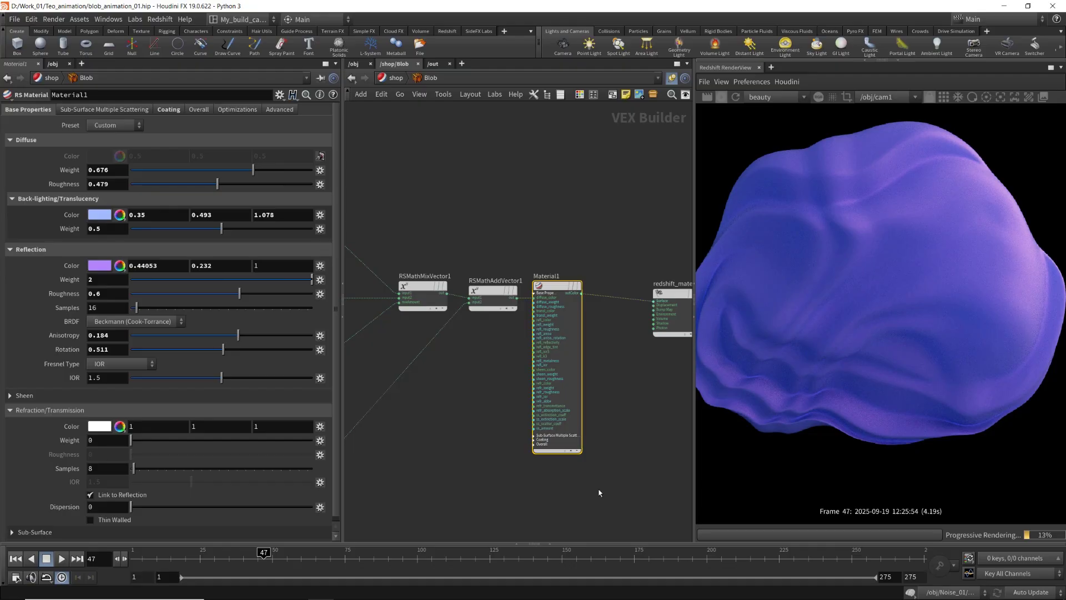
Show the object-level network beside the render view, and bring up the open MPlay preview windows for the rendered loops
click(356, 64)
click(345, 595)
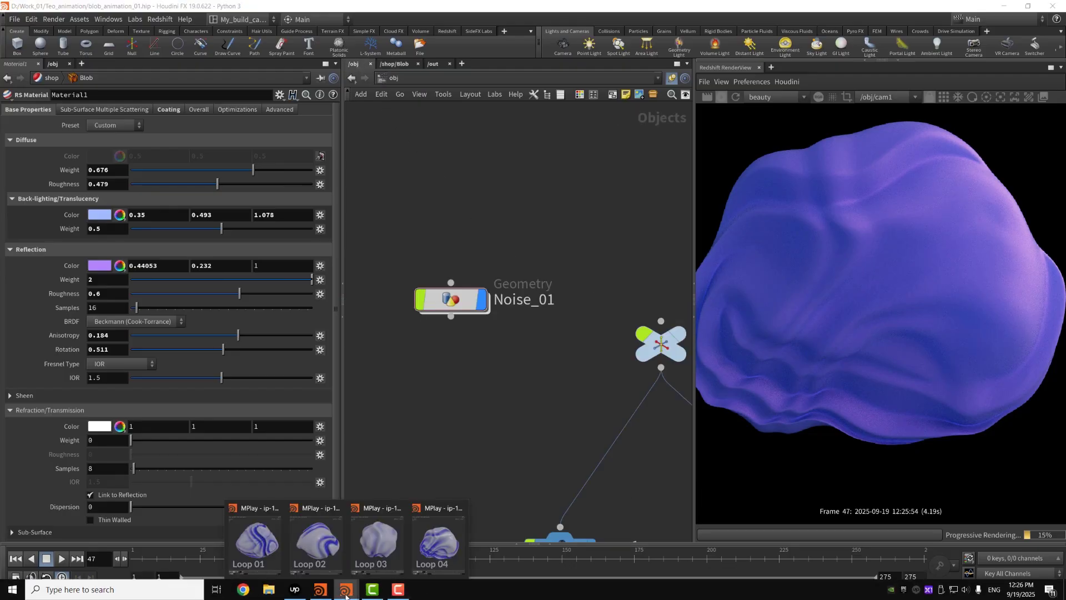